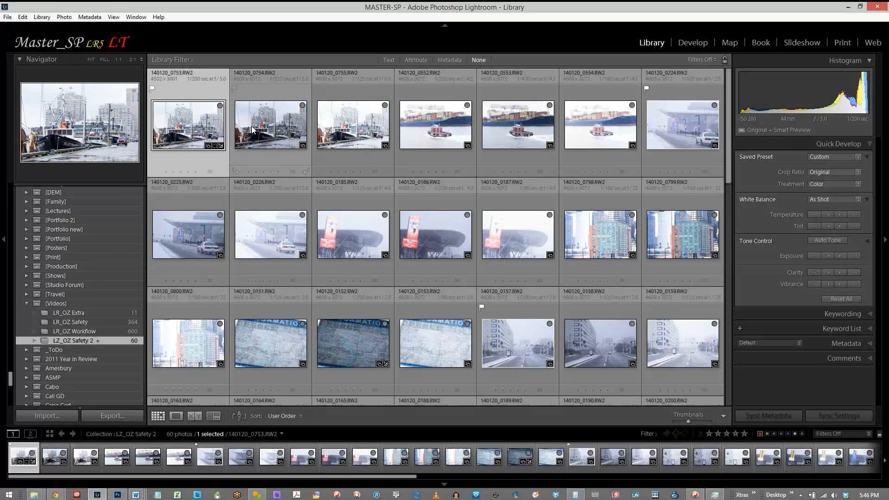
# Step: Select the bracketed tugboat photos 140120_0552 to 140120_0554, compare each enlarged frame and its histogram, and return to the thumbnail grid
pyautogui.click(340, 129)
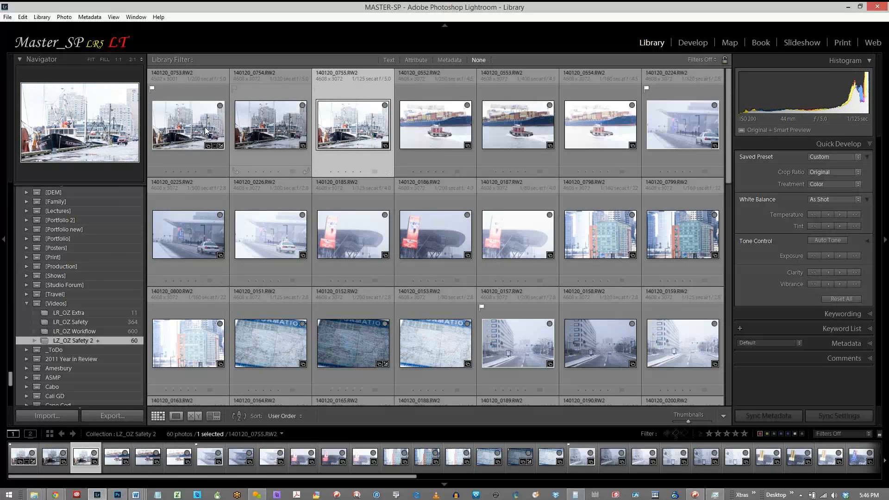
pyautogui.press('F7')
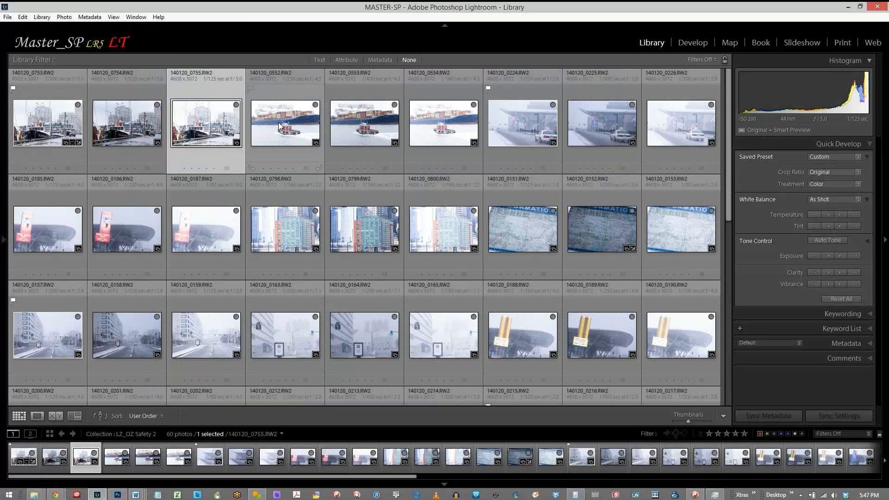
pyautogui.click(279, 125)
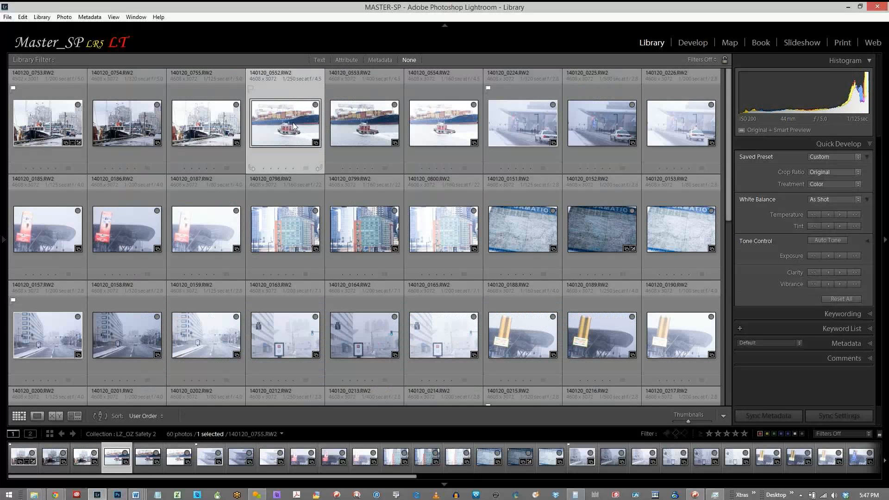
pyautogui.keyDown('shift'); pyautogui.click(427, 130); pyautogui.keyUp('shift')
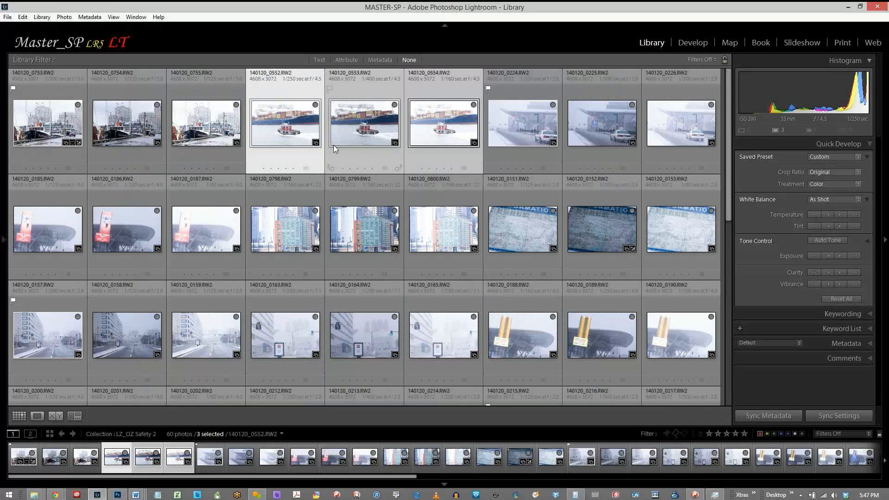
pyautogui.press('e')
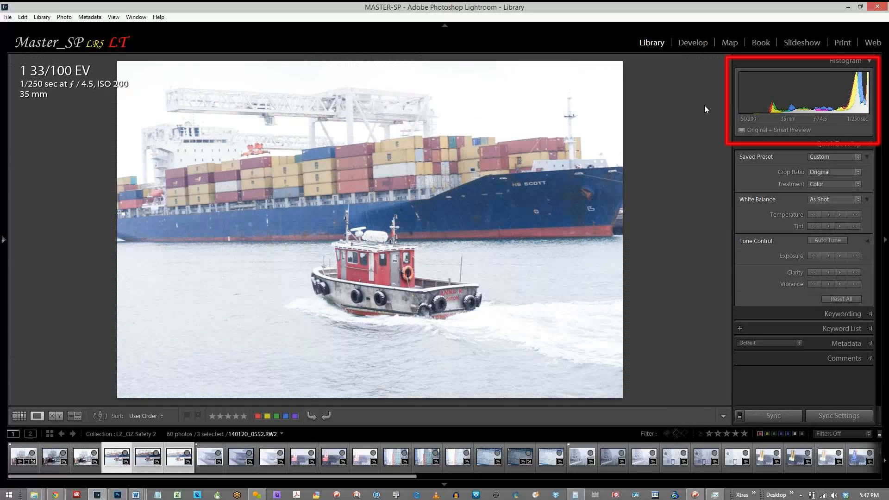
pyautogui.press('Right')
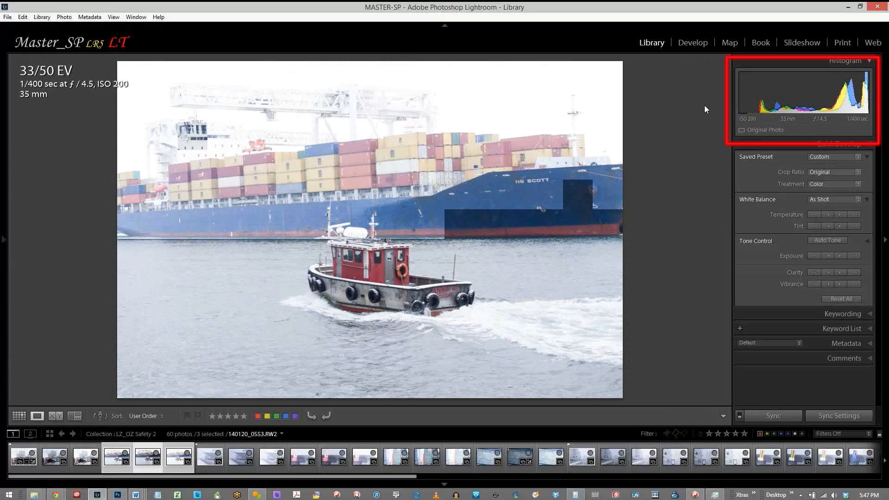
pyautogui.press('Right')
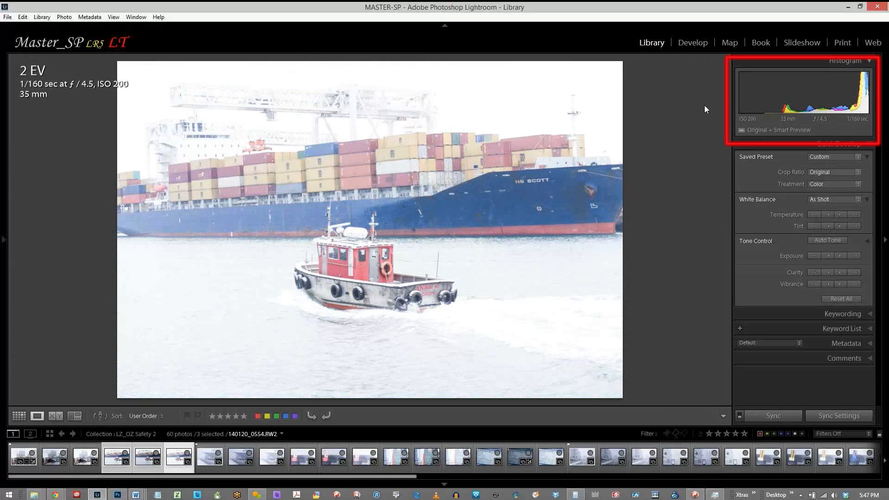
pyautogui.press('g')
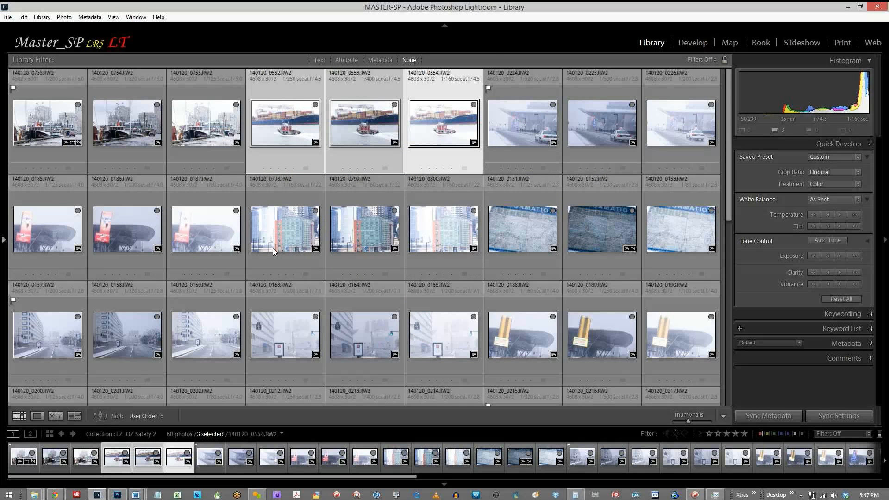
# Step: Select the bracketed building photos 140120_0798 to 140120_0800, compare their exposure data and histograms in enlarged view, and return to the grid
pyautogui.click(284, 235)
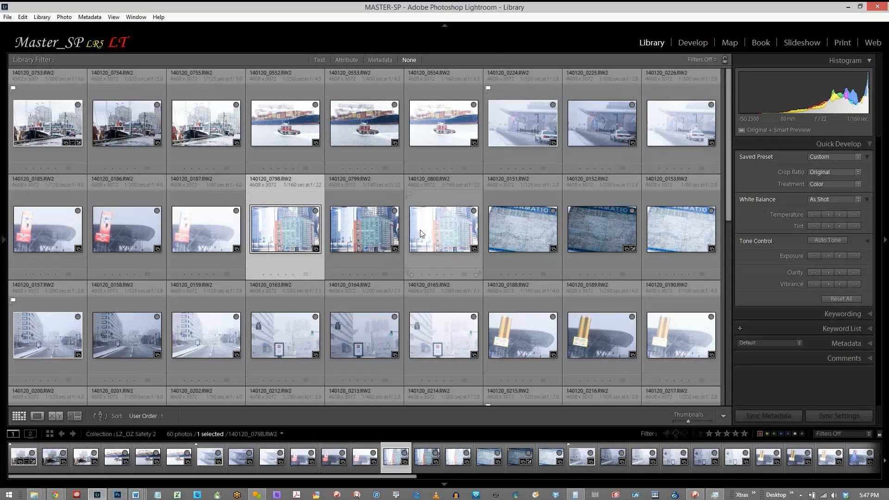
pyautogui.keyDown('shift'); pyautogui.click(421, 232); pyautogui.keyUp('shift')
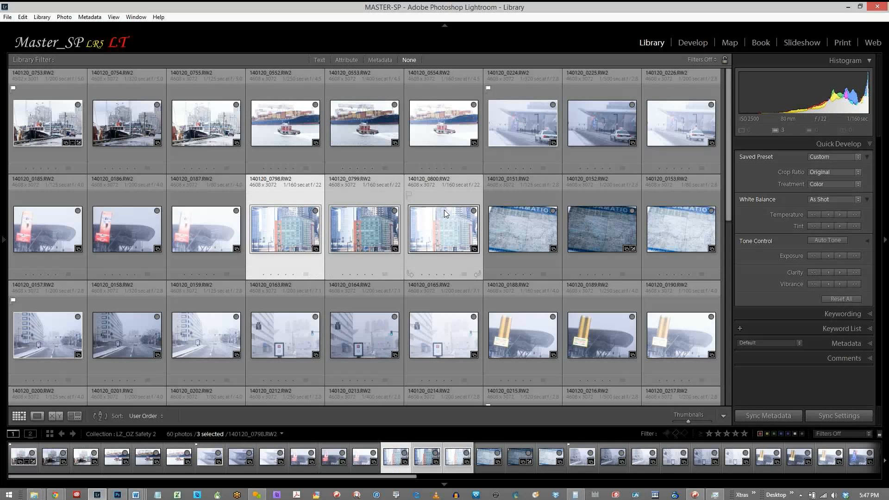
pyautogui.press('n')
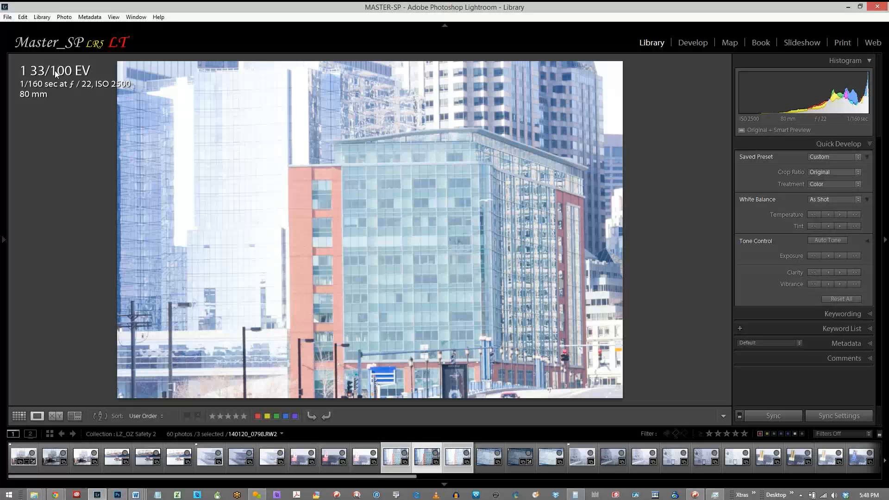
pyautogui.press('Right')
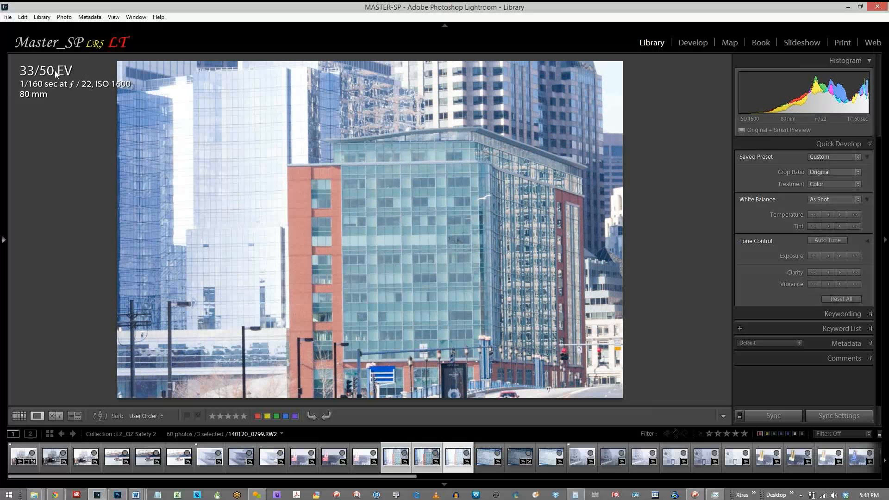
pyautogui.press('Right')
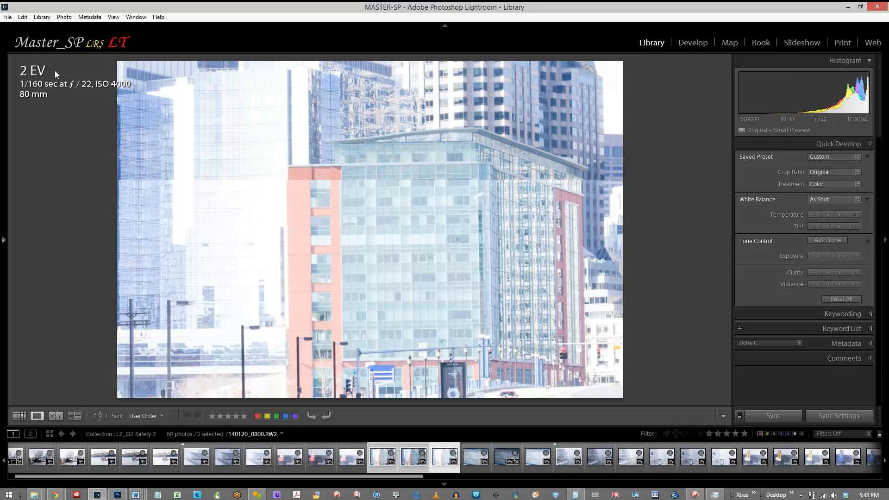
pyautogui.press('Left')
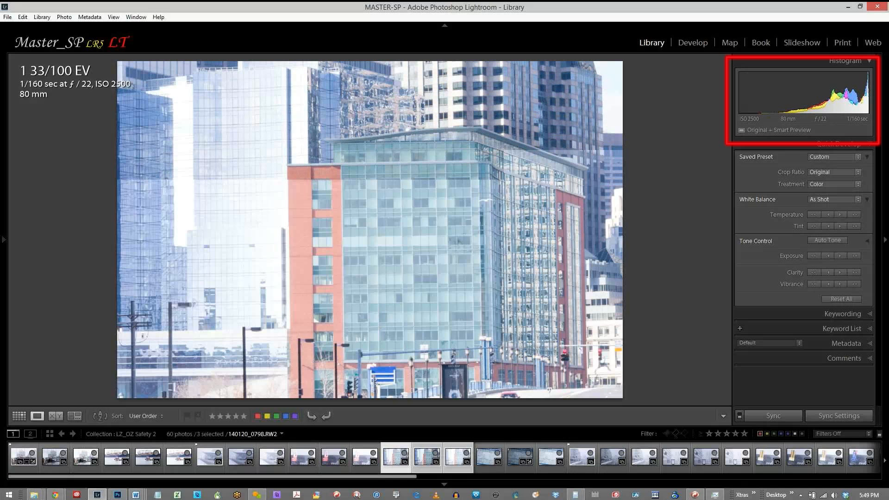
pyautogui.press('Right')
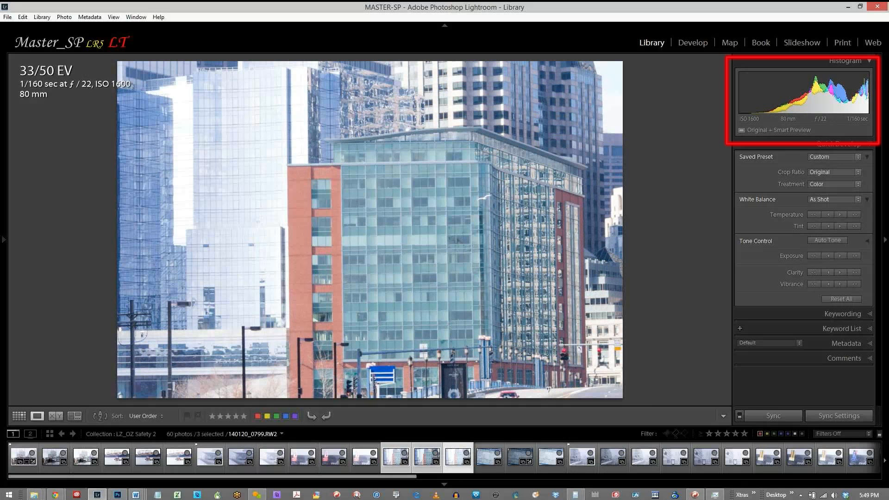
pyautogui.press('Right')
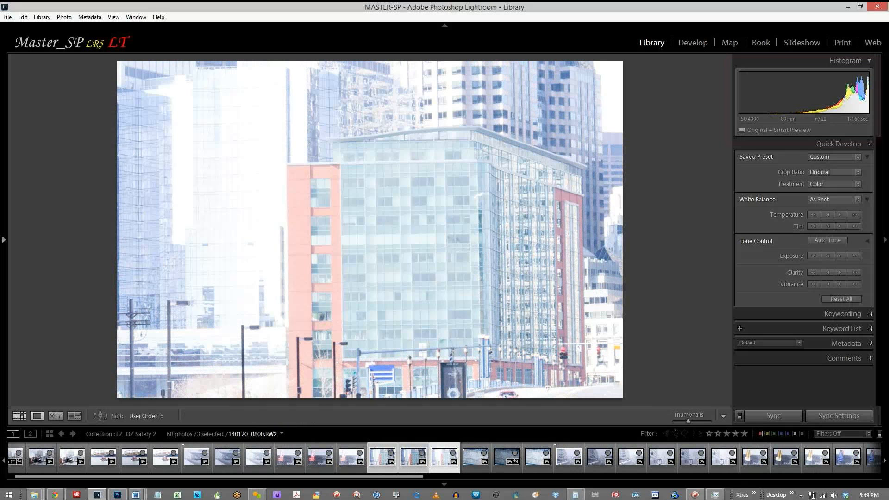
pyautogui.press('g')
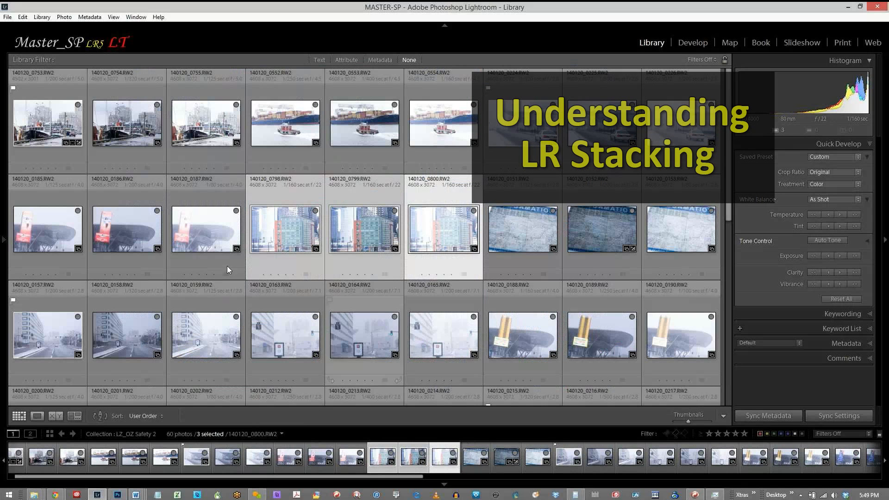
# Step: Group the three docked boat photos 140120_0753 to 140120_0755 into one stack, with 140120_0755 as the active photo
pyautogui.click(2, 240)
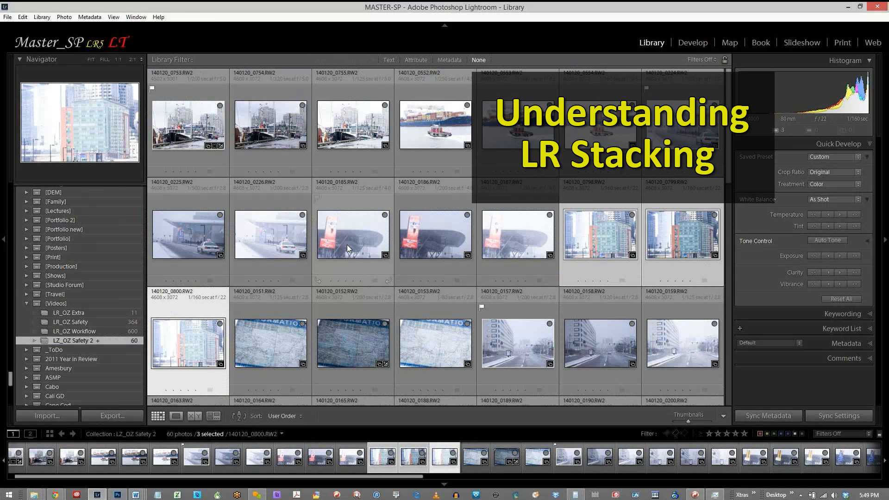
pyautogui.click(189, 135)
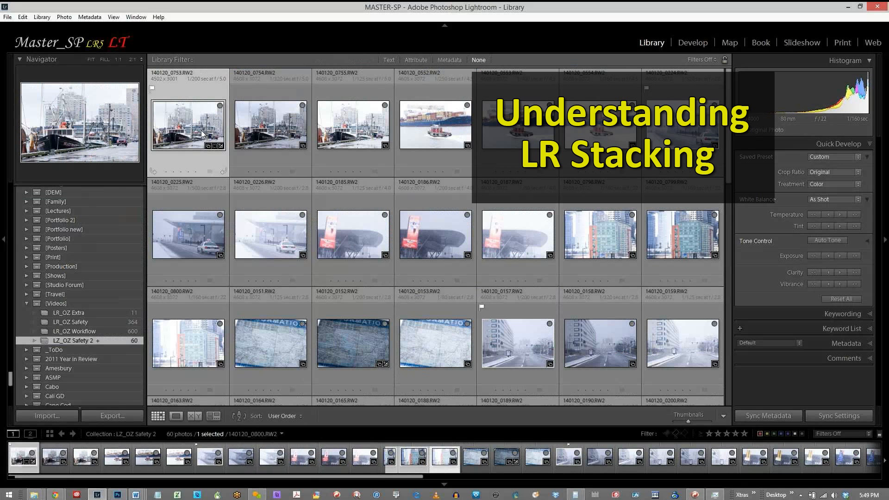
pyautogui.keyDown('shift'); pyautogui.click(343, 129); pyautogui.keyUp('shift')
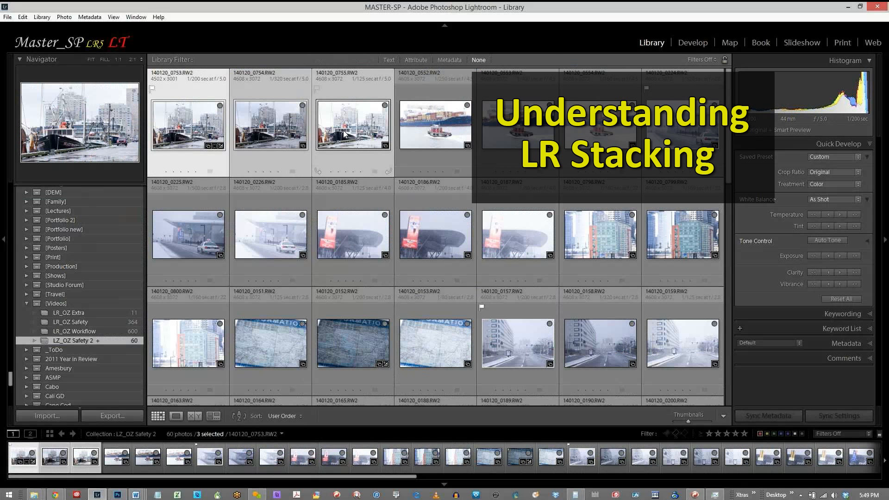
pyautogui.rightClick(343, 130)
pyautogui.press('Escape')
pyautogui.click(340, 130)
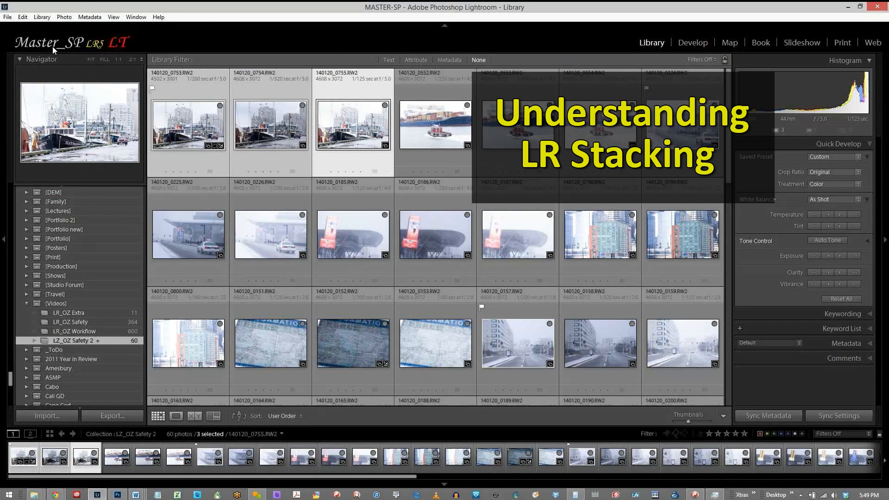
pyautogui.click(65, 18)
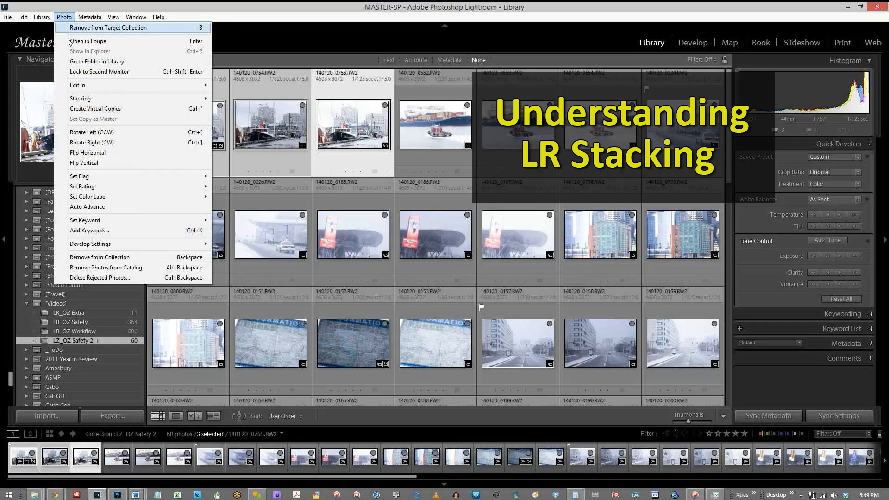
pyautogui.moveTo(75, 99)
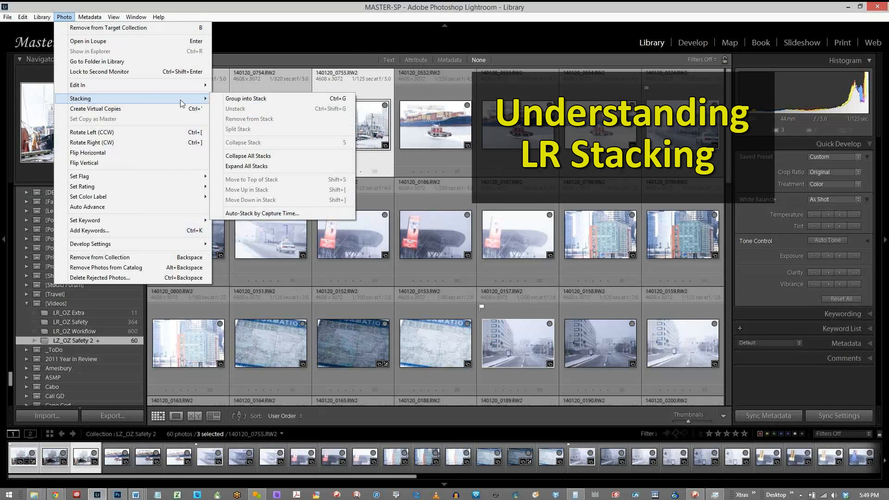
pyautogui.click(242, 99)
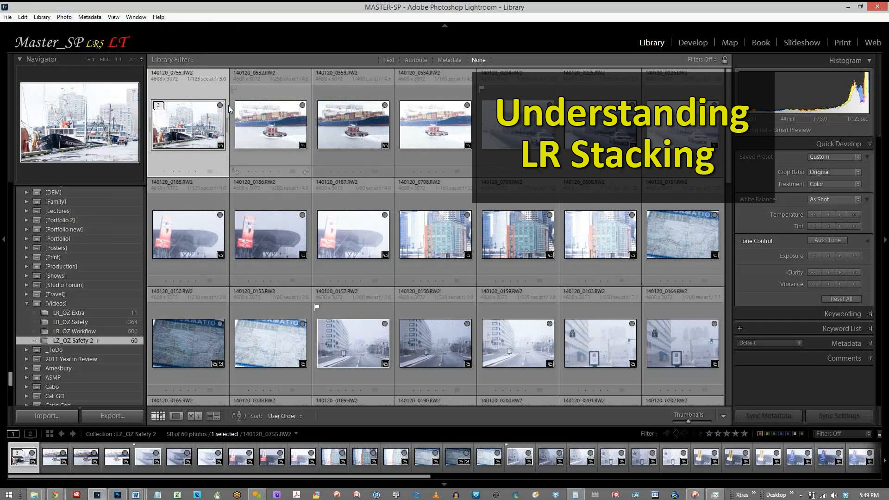
# Step: Unstack the group of three docked boat photos
pyautogui.rightClick(188, 123)
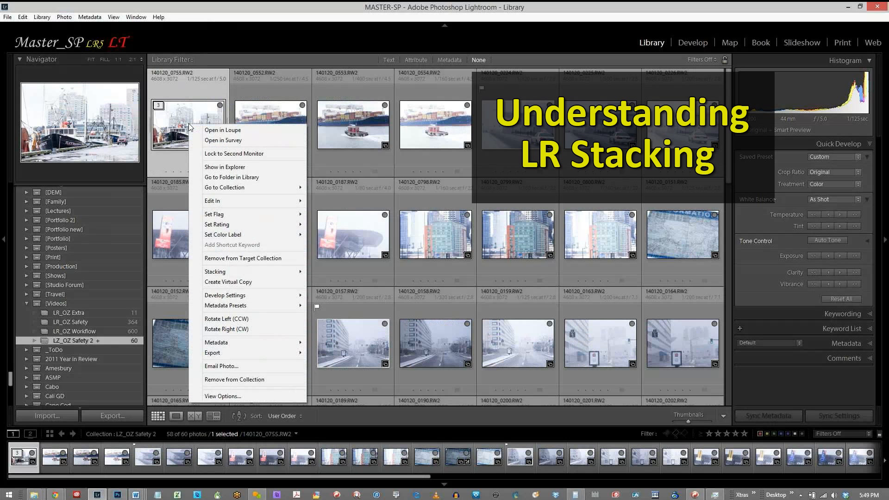
pyautogui.moveTo(227, 274)
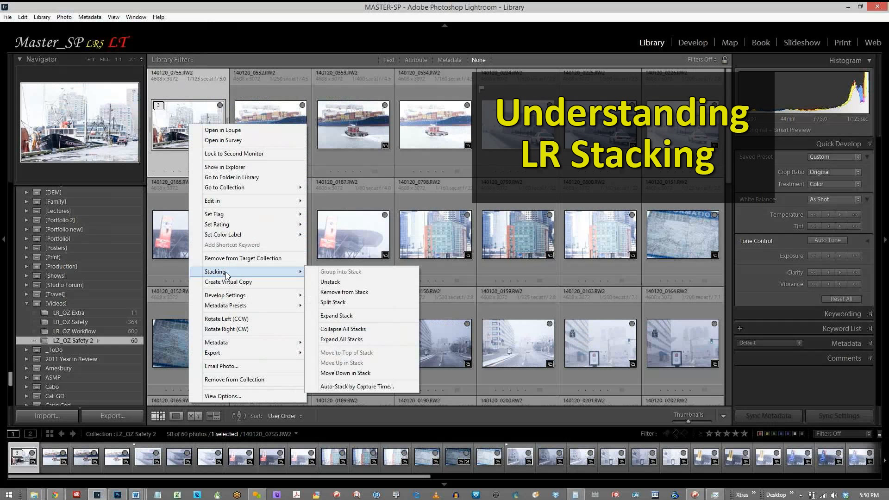
pyautogui.click(334, 282)
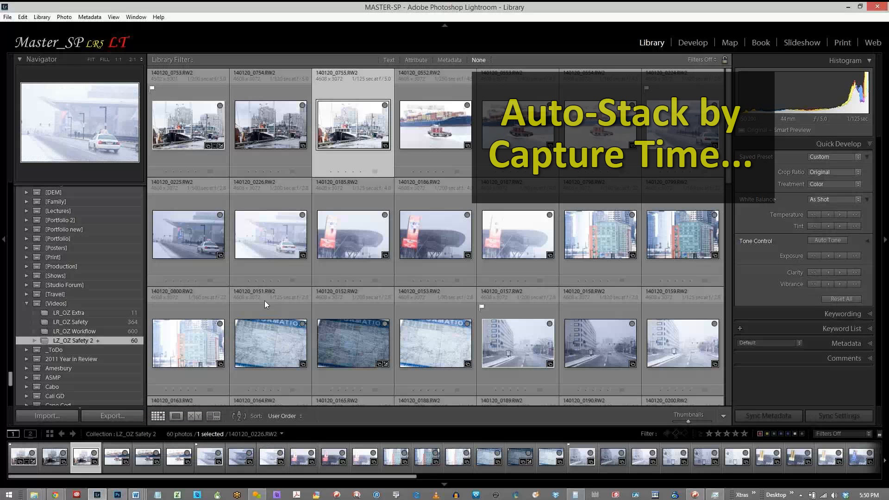
# Step: Auto-stack the collection's photos by capture time with 0:00:01 between stacks
pyautogui.rightClick(347, 129)
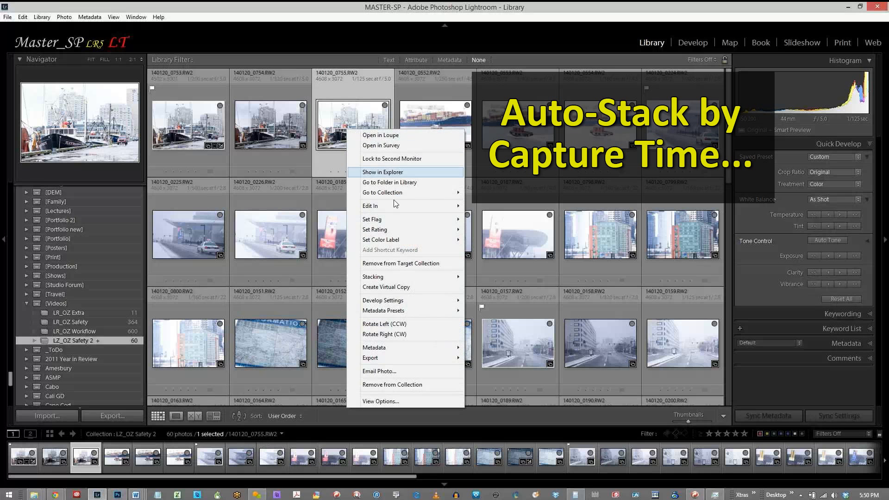
pyautogui.moveTo(386, 276)
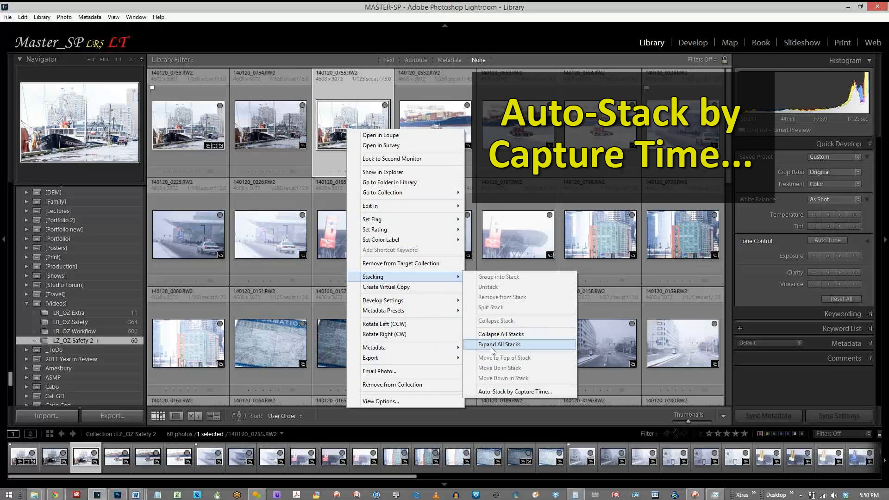
pyautogui.click(487, 393)
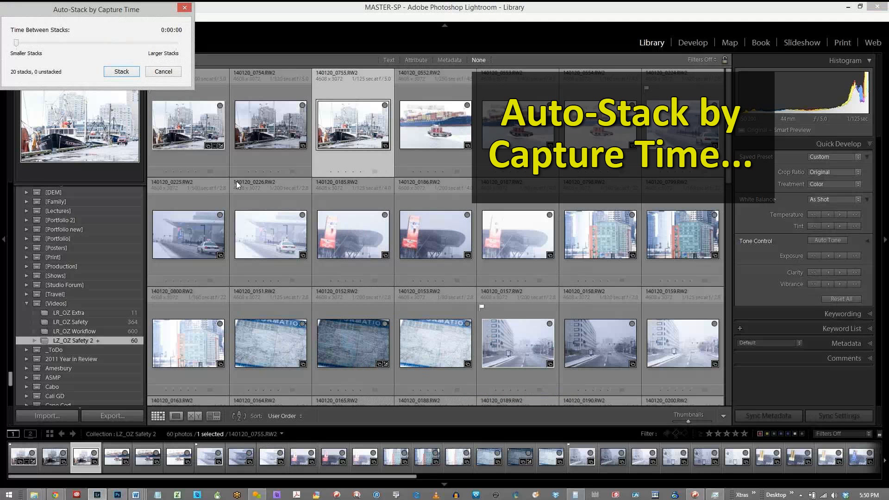
pyautogui.moveTo(17, 43); pyautogui.dragTo(17, 44)
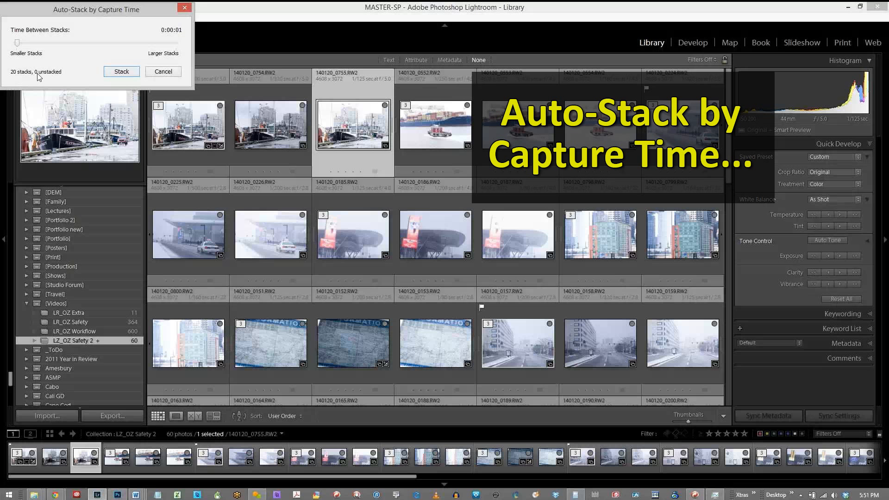
pyautogui.click(116, 71)
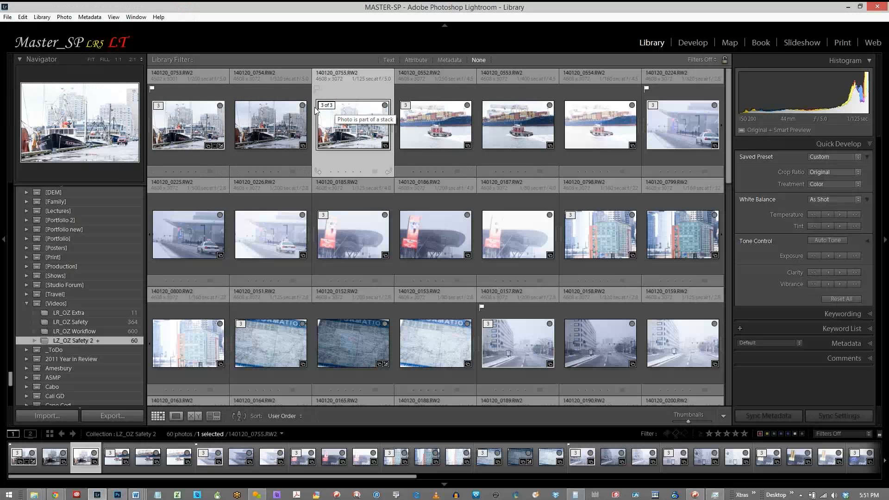
# Step: Collapse and re-expand the first stack, headed by 140120_0753, to check how its photos are grouped
pyautogui.click(162, 108)
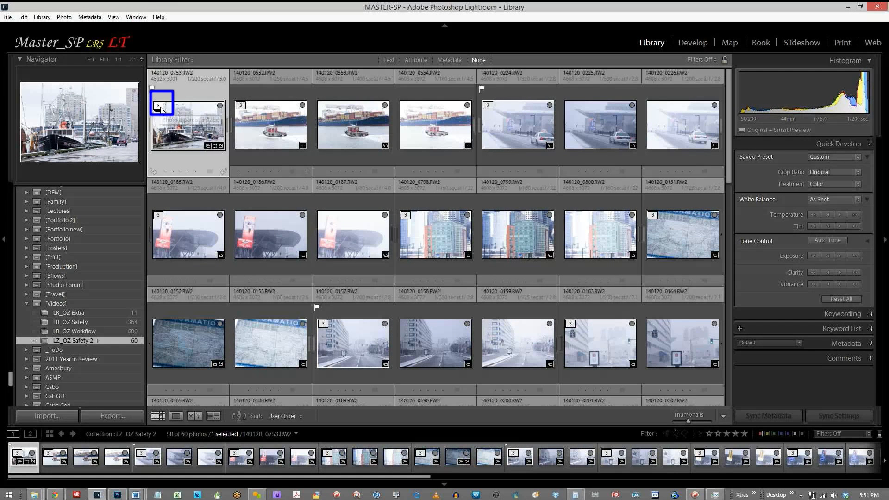
pyautogui.click(161, 108)
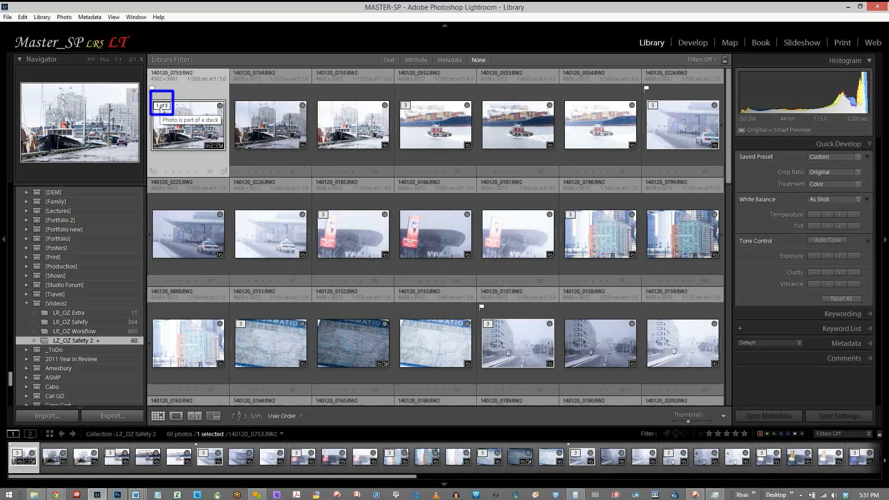
pyautogui.click(162, 110)
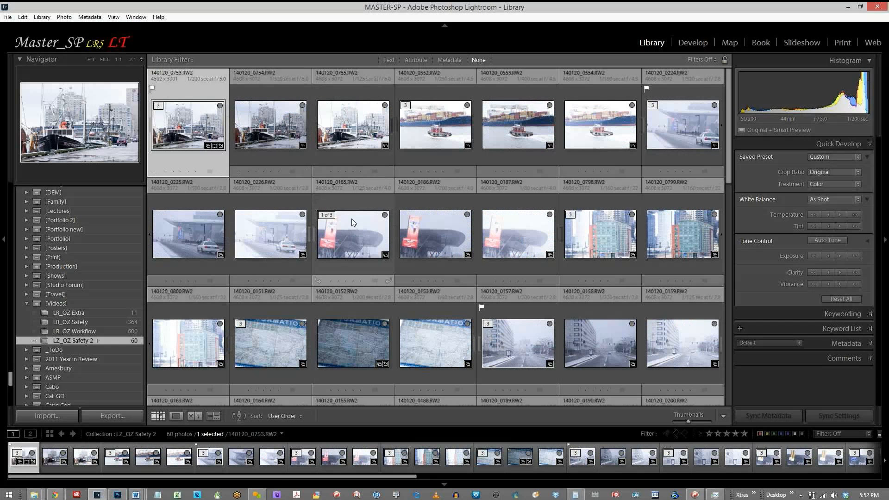
# Step: Collapse all stacks in the collection and expand them all again to compare the two views
pyautogui.rightClick(178, 121)
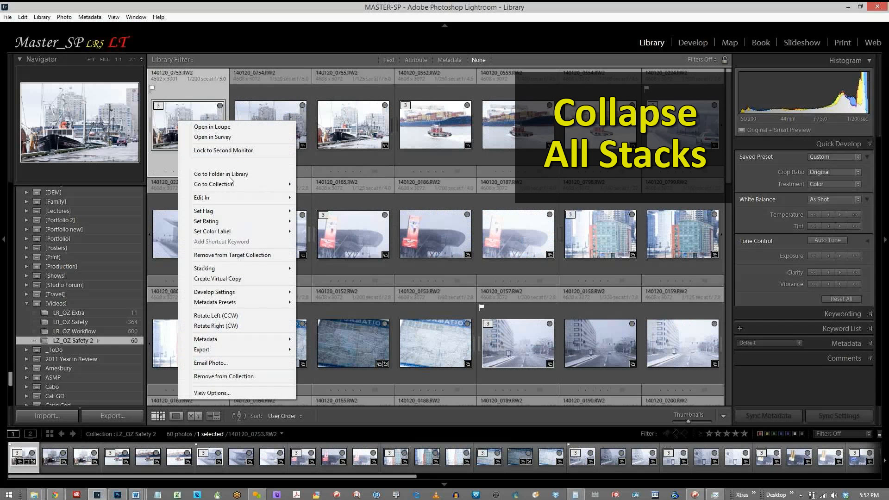
pyautogui.moveTo(219, 196)
pyautogui.moveTo(232, 274)
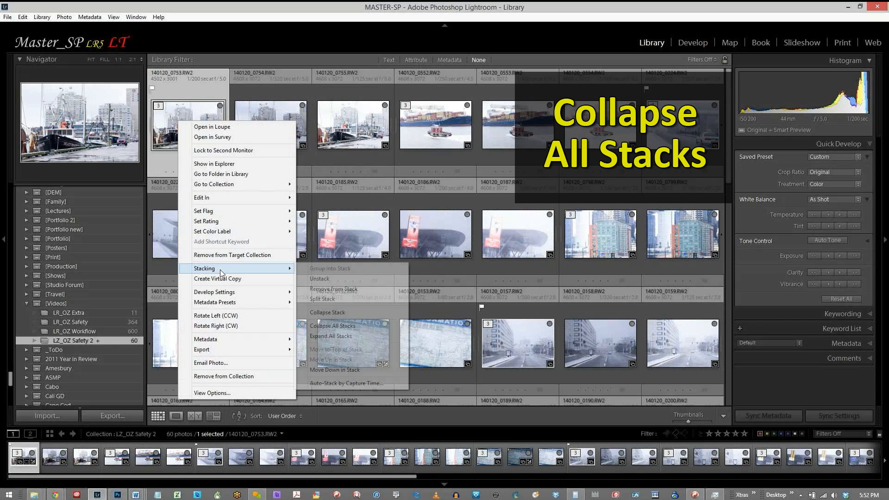
pyautogui.click(333, 325)
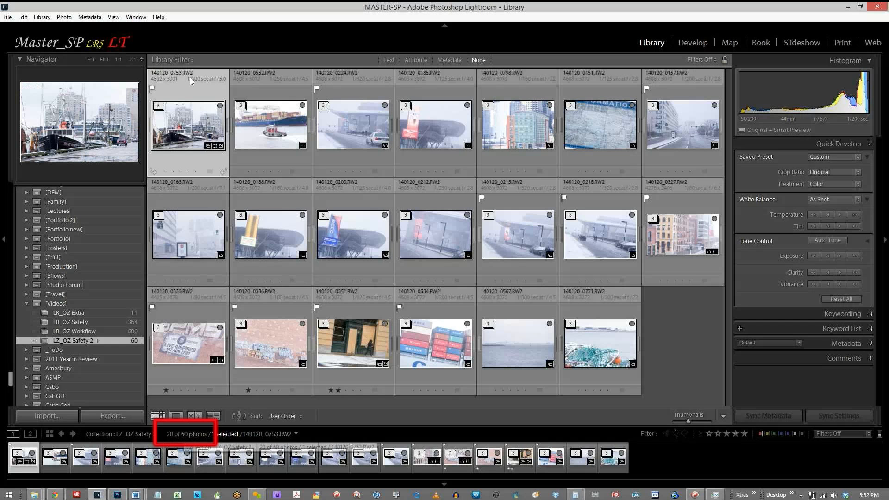
pyautogui.rightClick(179, 132)
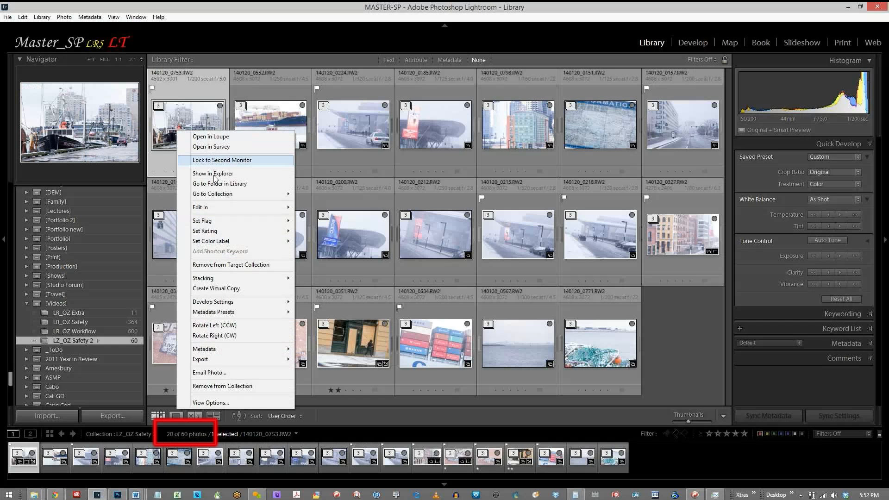
pyautogui.moveTo(221, 279)
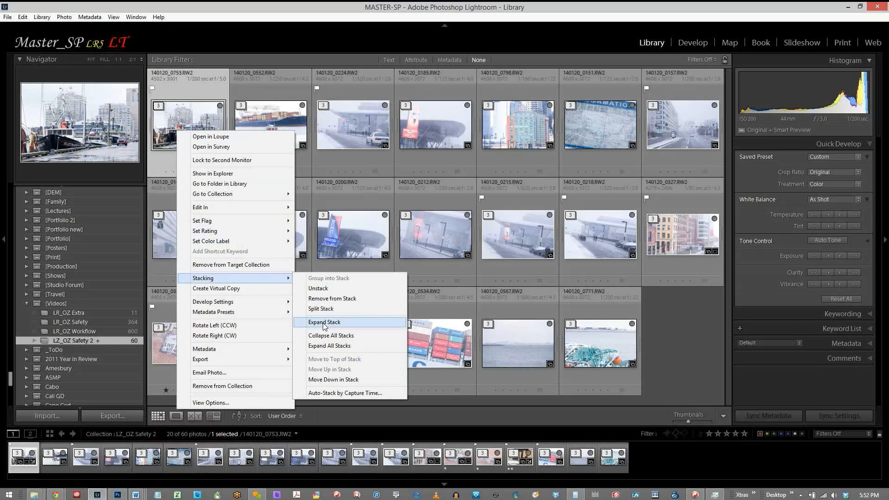
pyautogui.click(326, 347)
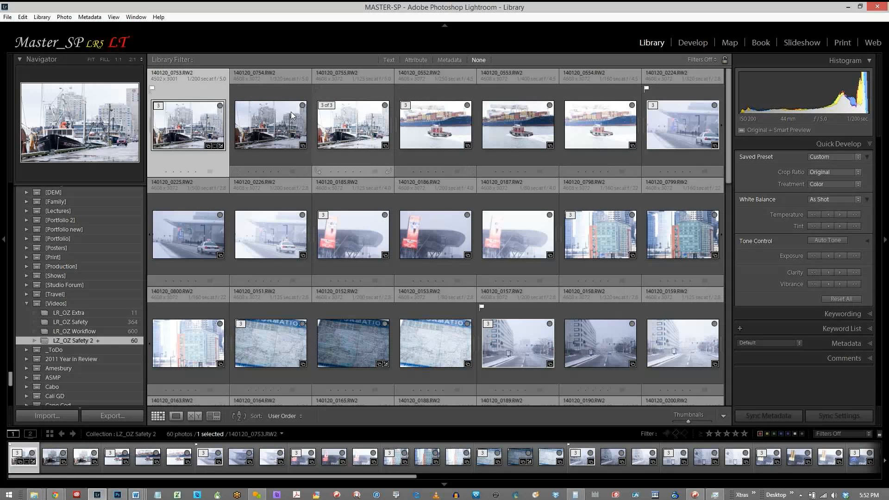
# Step: Select every photo in the collection and unstack them all
pyautogui.click(22, 17)
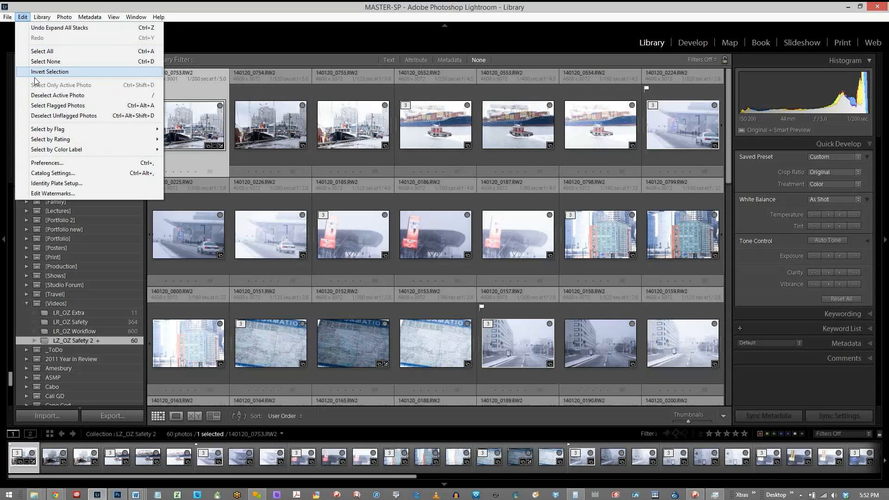
pyautogui.click(54, 52)
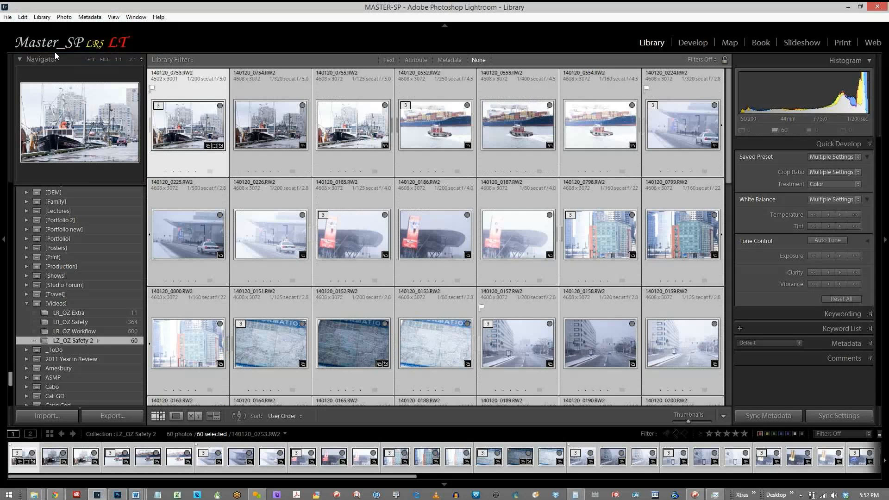
pyautogui.rightClick(175, 124)
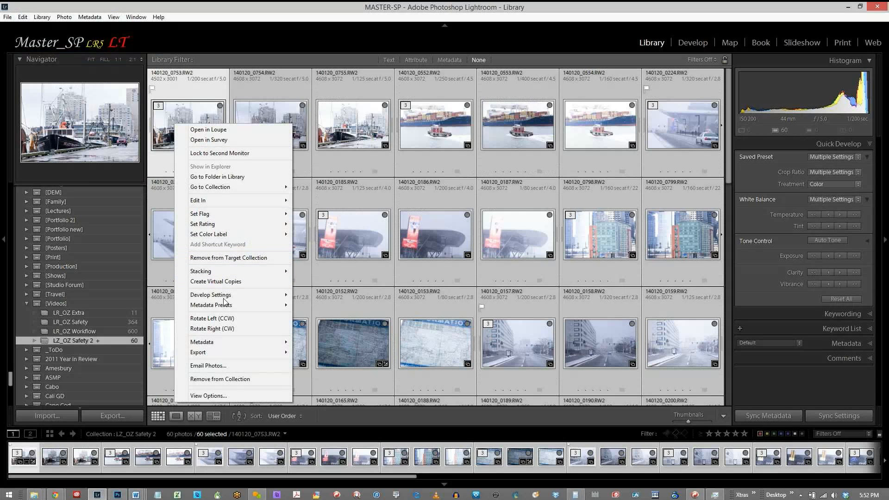
pyautogui.moveTo(229, 272)
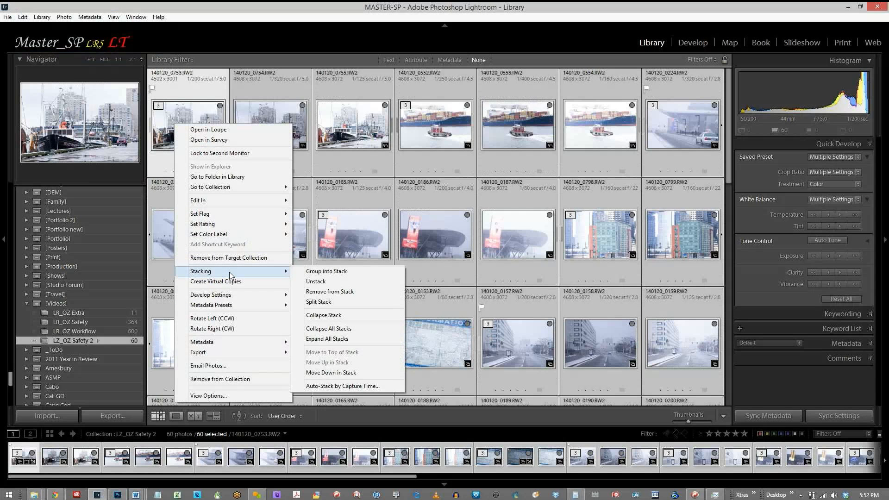
pyautogui.click(315, 282)
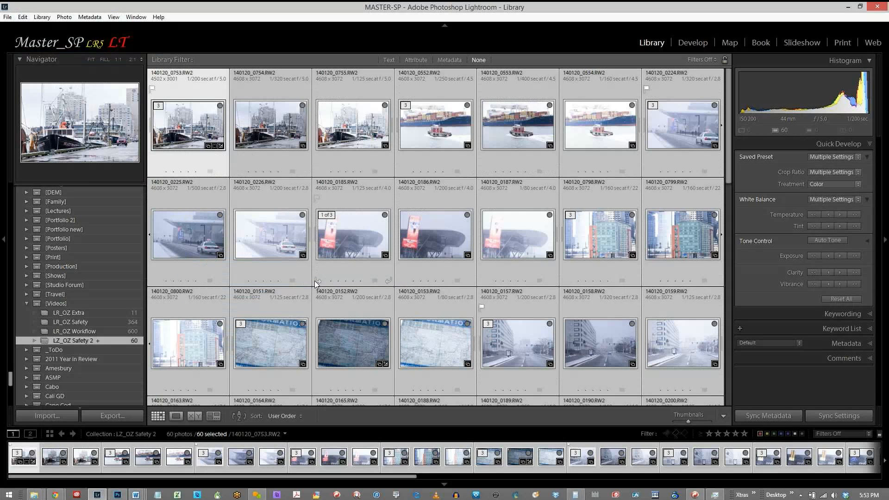
# Step: Clear the photo selection and auto-stack the whole collection by capture time with 0:00:01 between stacks
pyautogui.click(263, 229)
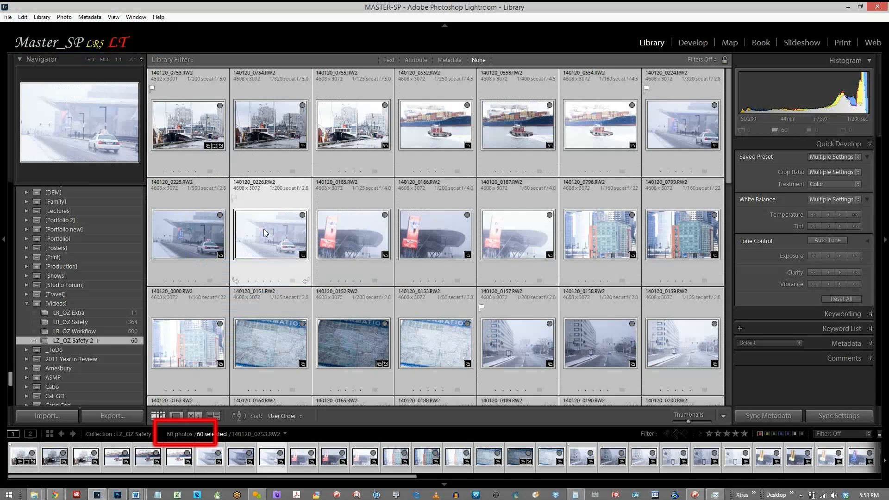
pyautogui.click(182, 93)
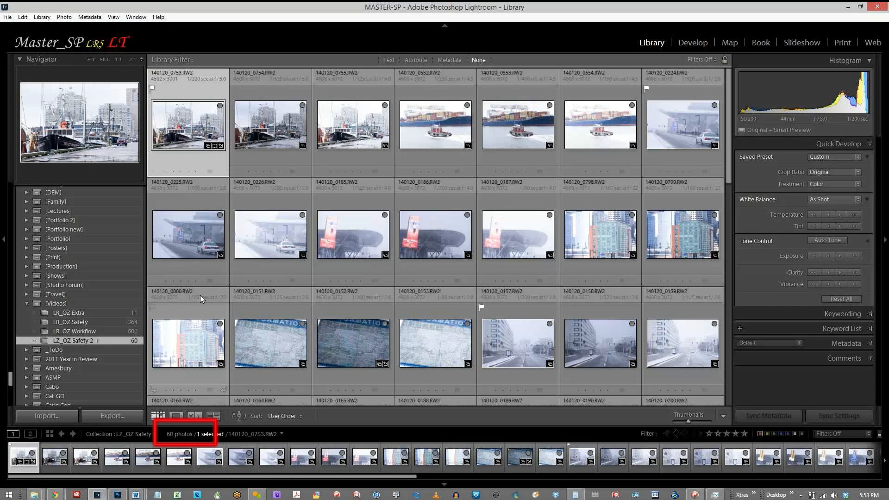
pyautogui.click(22, 17)
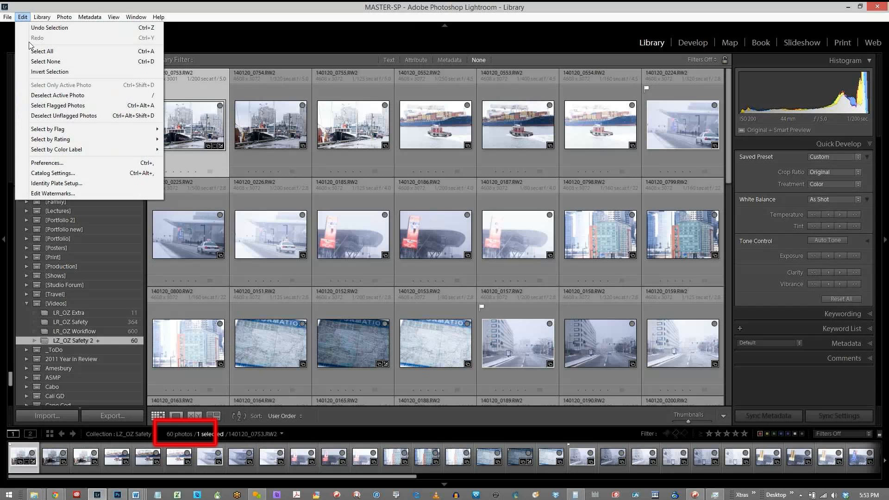
pyautogui.click(32, 95)
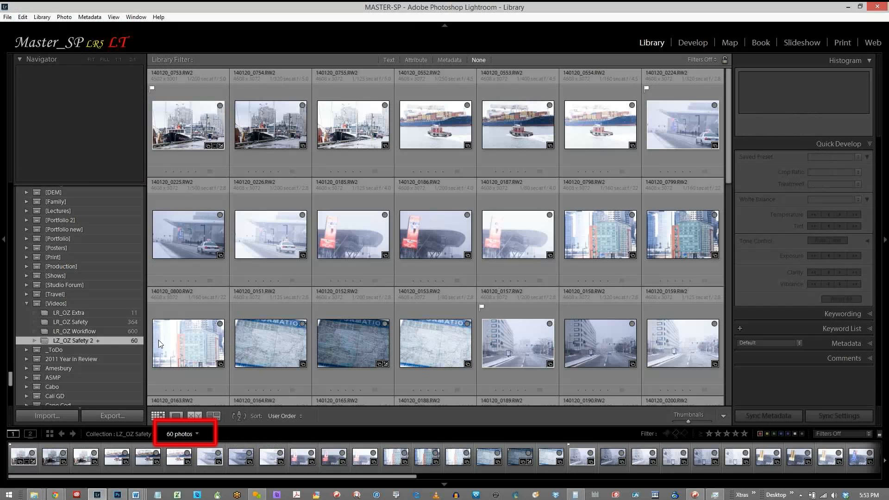
pyautogui.rightClick(188, 239)
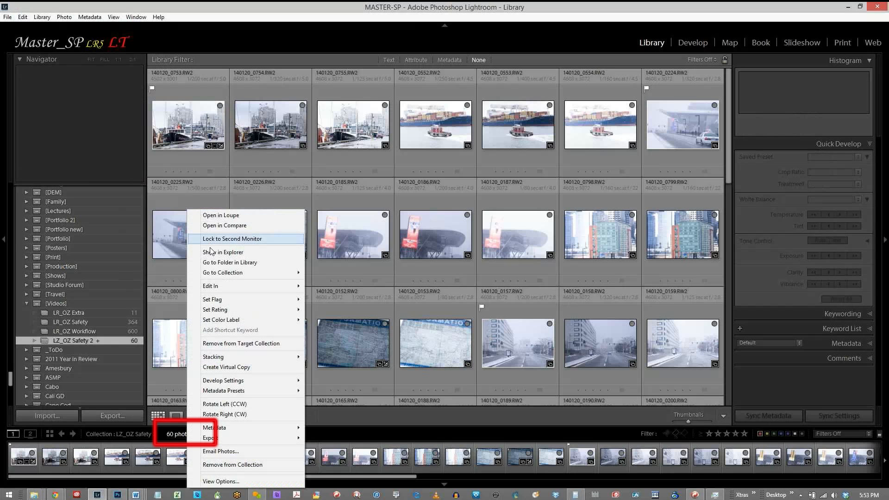
pyautogui.moveTo(221, 361)
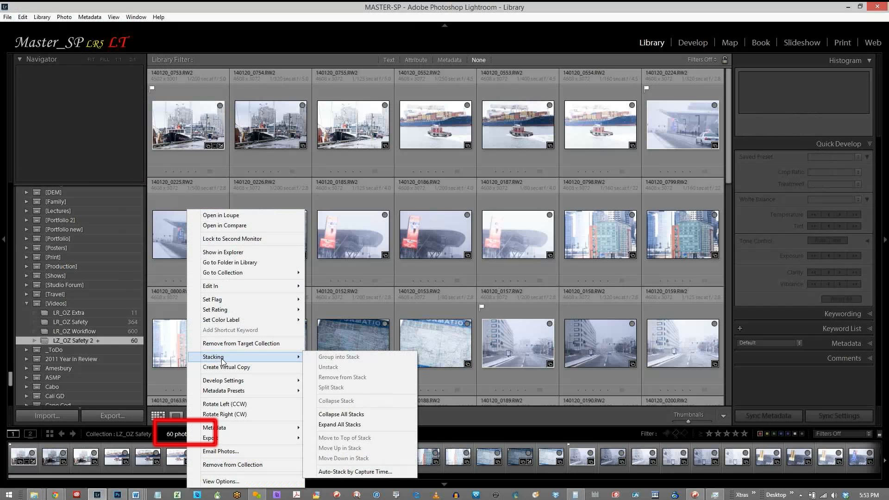
pyautogui.click(343, 472)
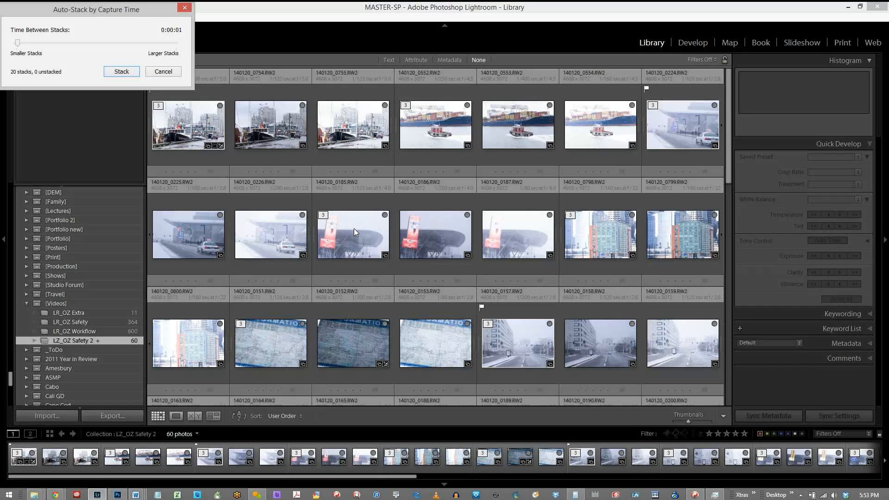
pyautogui.click(124, 75)
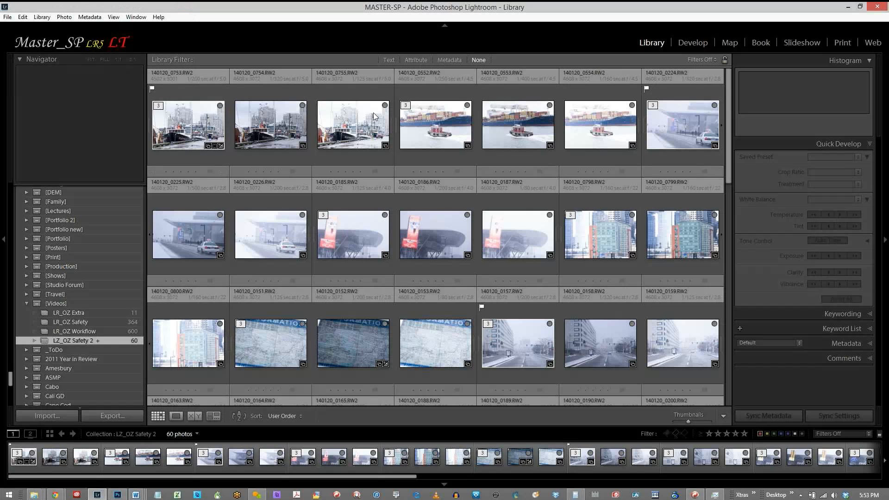
# Step: Collapse all stacks in the collection so only the top photo of each stack is shown
pyautogui.rightClick(177, 121)
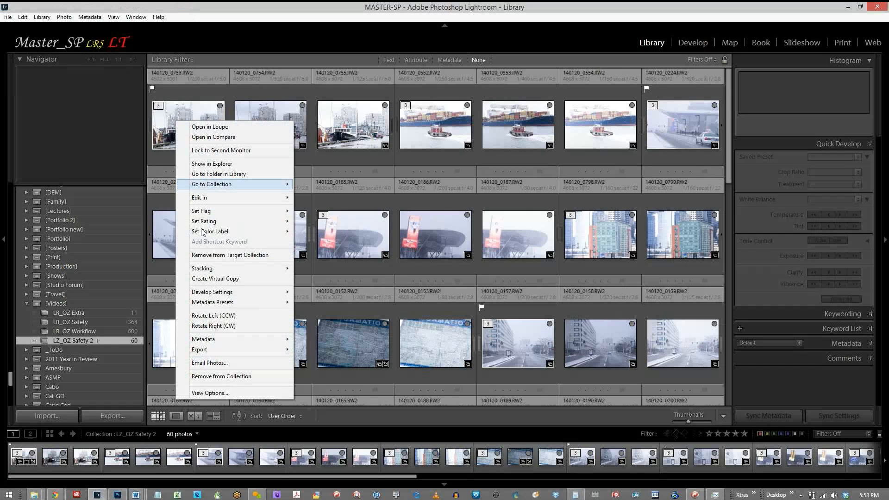
pyautogui.moveTo(257, 271)
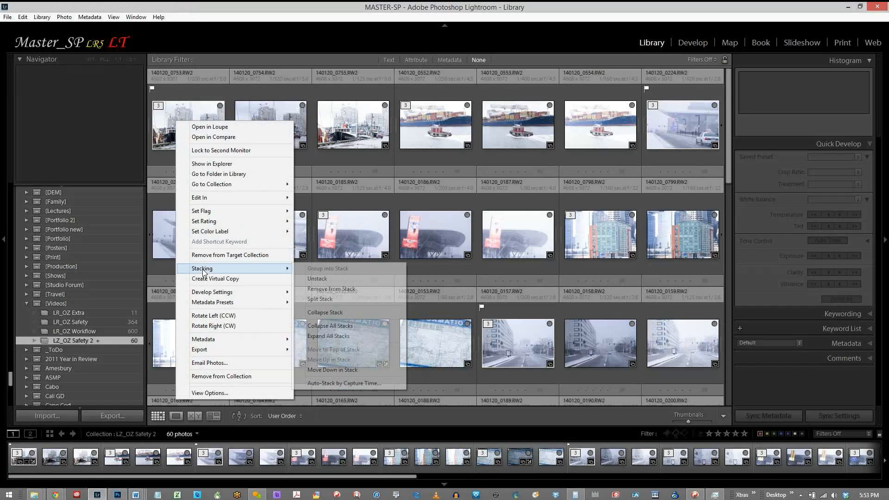
pyautogui.click(330, 327)
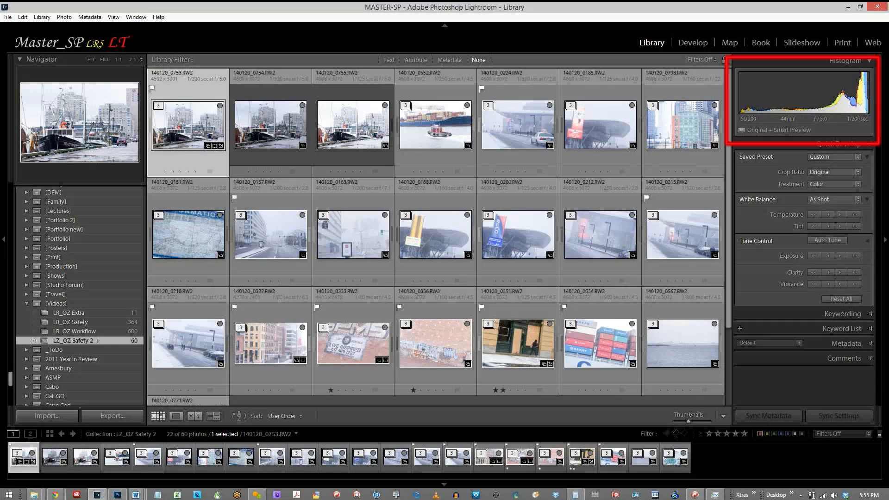
# Step: Step through docked boat photos 140120_0754 and 140120_0755 to compare their histograms, using larger thumbnails in a widened grid
pyautogui.press('Right')
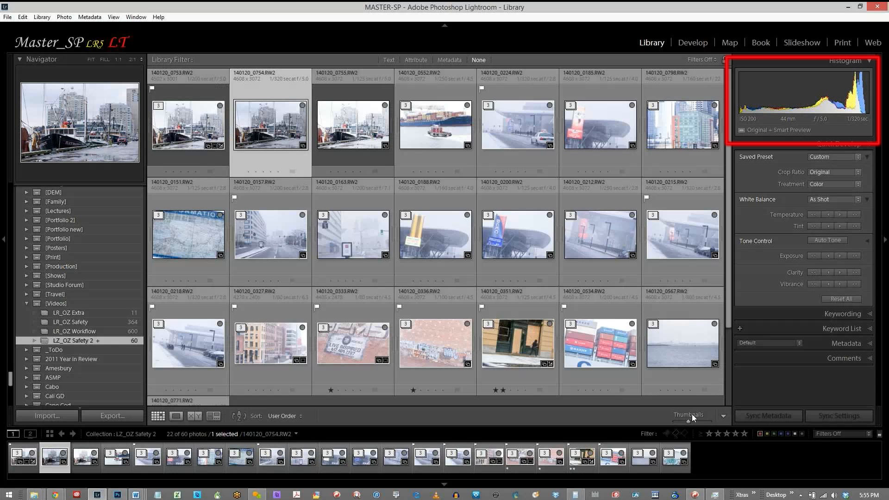
pyautogui.moveTo(690, 420); pyautogui.dragTo(693, 421)
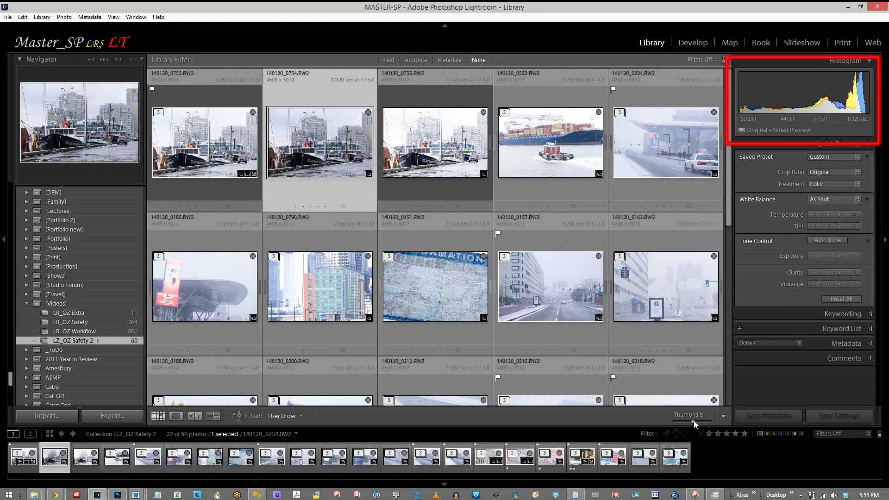
pyautogui.press('F7')
pyautogui.press('Right')
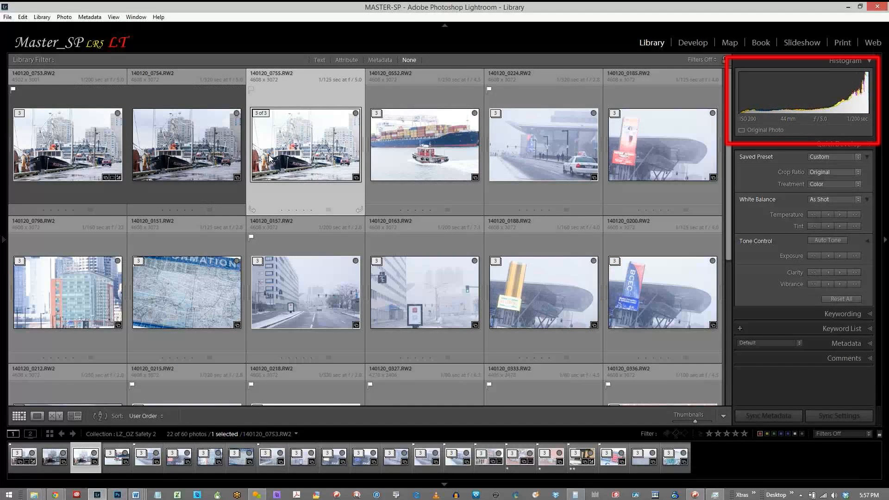
# Step: Select the three docked boat photos and make each one active in turn, ending on 140120_0755, to compare histograms
pyautogui.keyDown('shift'); pyautogui.click(91, 148); pyautogui.keyUp('shift')
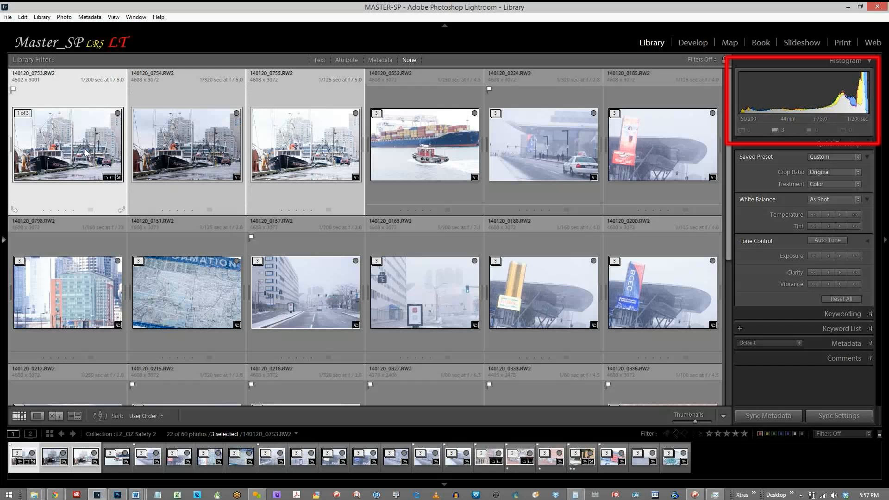
pyautogui.click(176, 155)
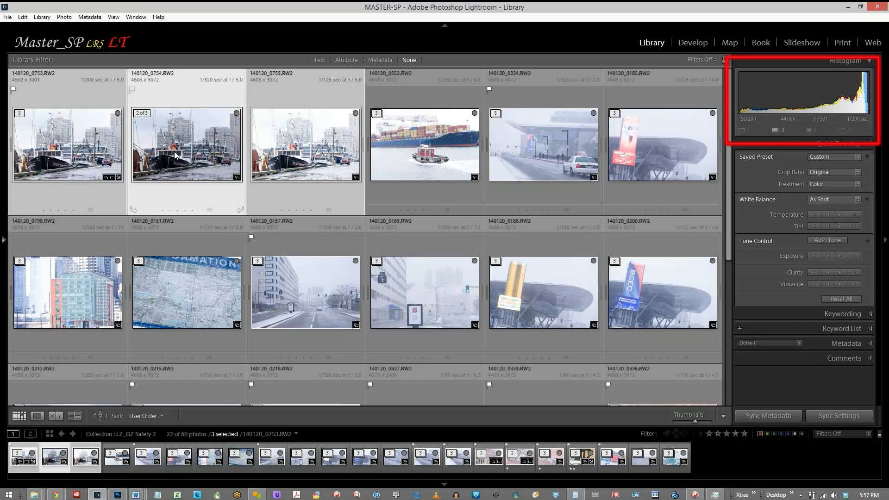
pyautogui.click(292, 157)
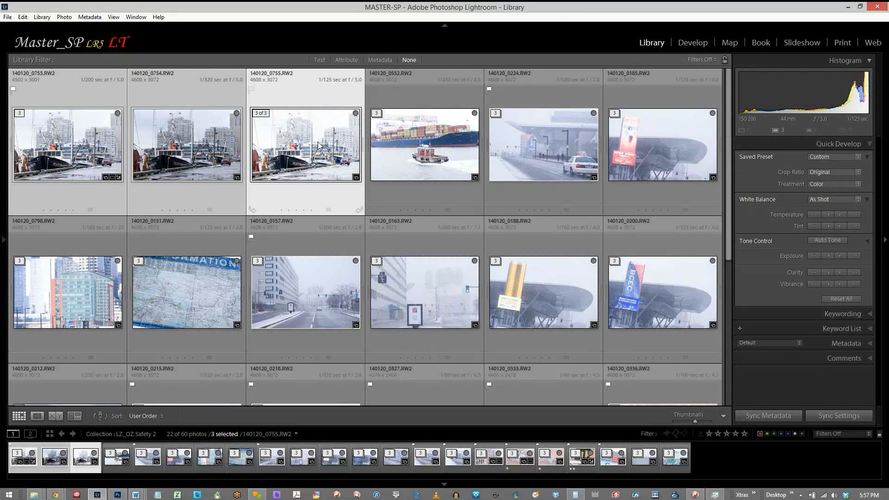
# Step: Open the selected boat photos in the Develop module and switch between the 140120_0755 and 140120_0753 exposures to compare them
pyautogui.click(699, 43)
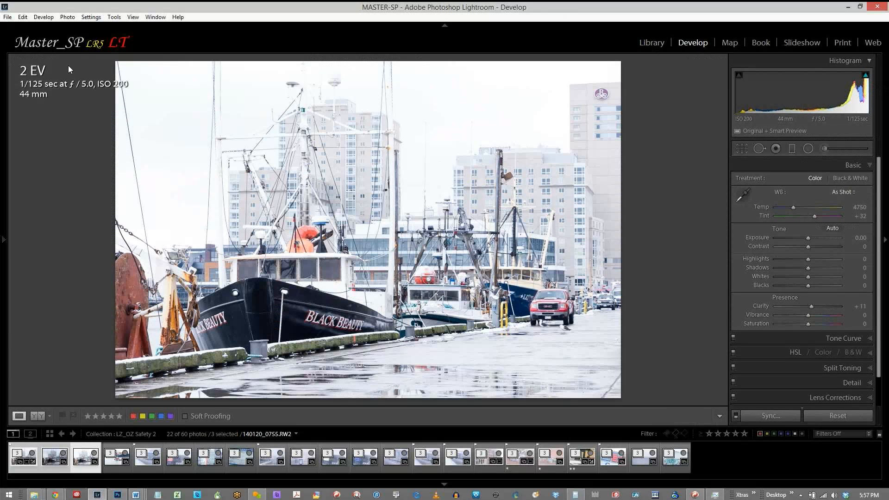
pyautogui.press('Left')
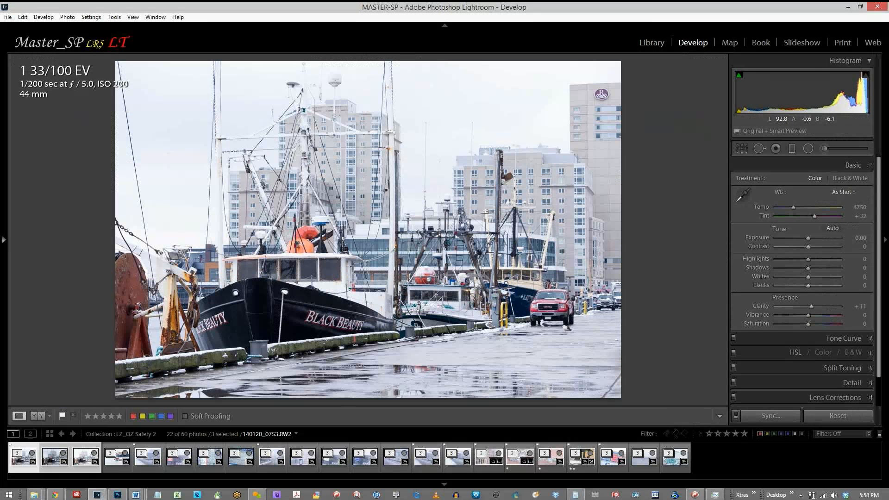
pyautogui.press('Right')
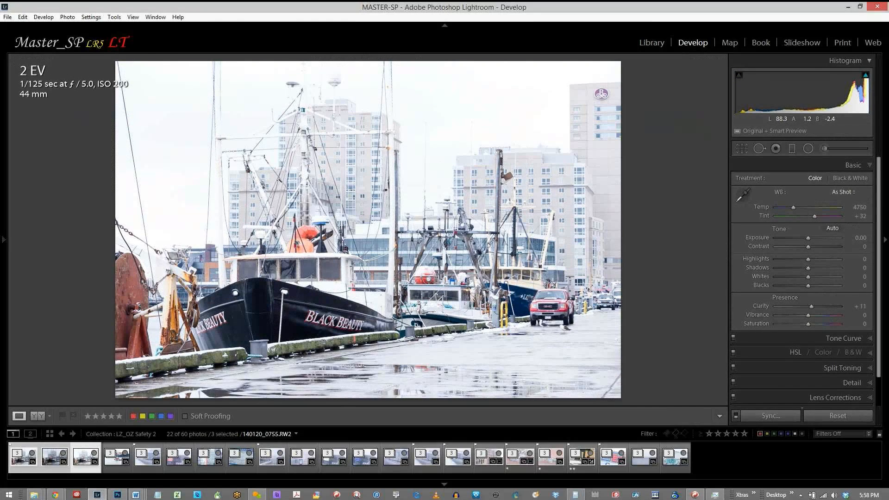
pyautogui.press('Right')
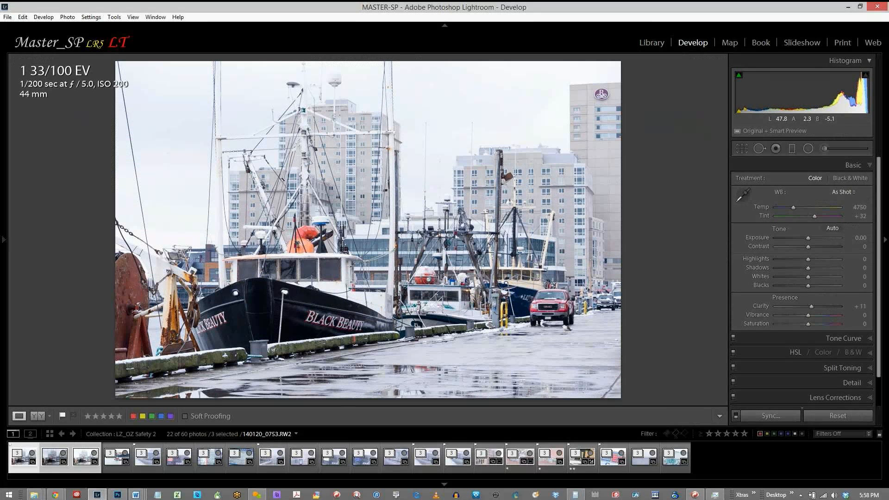
# Step: Show highlight clipping and step through 140120_0754 and 140120_0755 to check each boat exposure for blown highlights
pyautogui.click(865, 77)
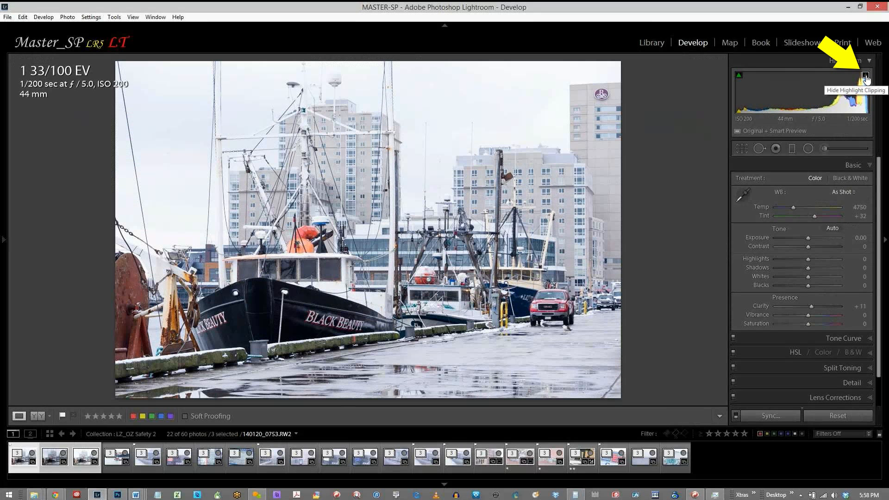
pyautogui.press('Right')
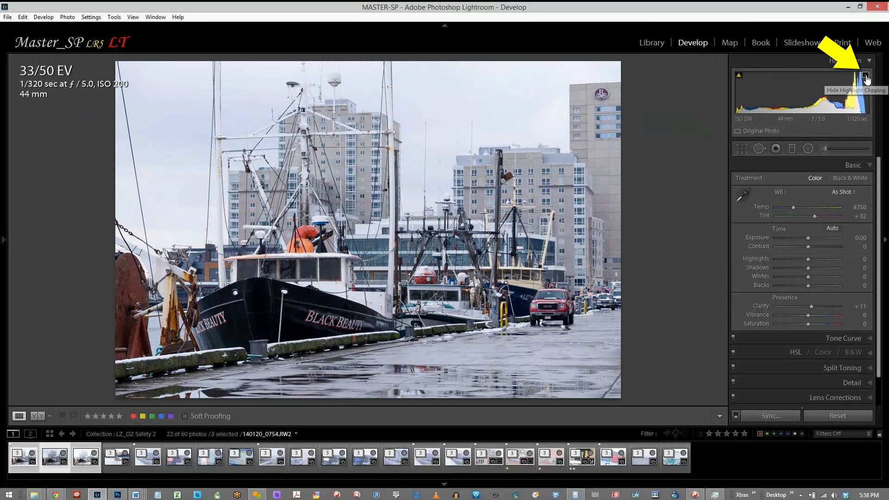
pyautogui.press('Right')
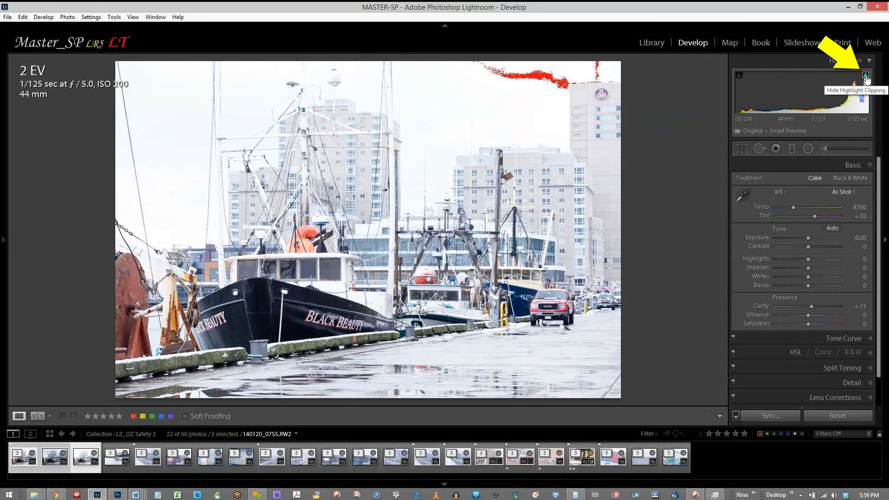
# Step: Collapse the docked boat stack to 140120_0753 and toggle the clipping indicators, leaving shadow and highlight clipping shown
pyautogui.click(20, 456)
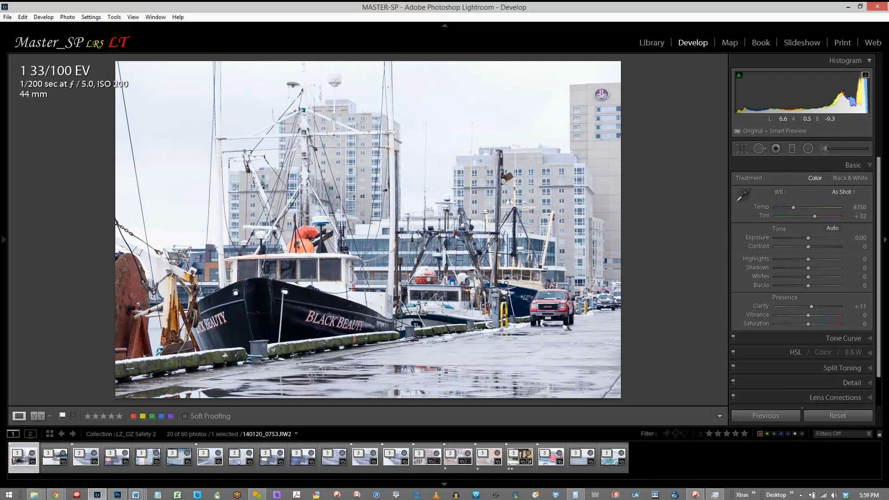
pyautogui.click(866, 77)
pyautogui.click(866, 76)
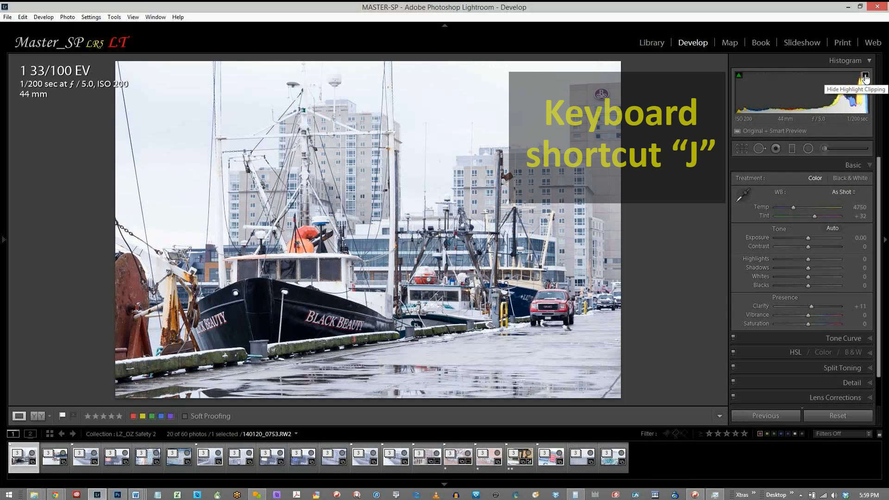
pyautogui.press('j')
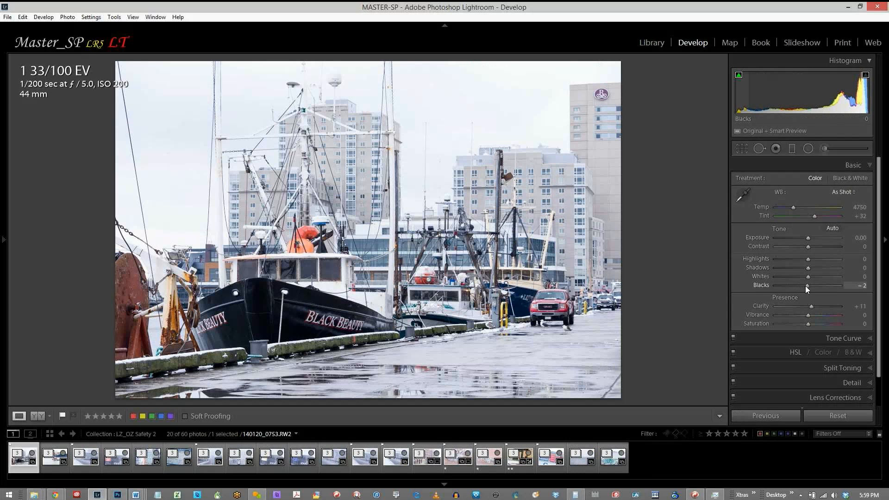
# Step: Try Blacks at -100 and Exposure at +1.91 on 140120_0753 to demonstrate clipping, resetting each adjustment to 0
pyautogui.moveTo(805, 286); pyautogui.dragTo(763, 286)
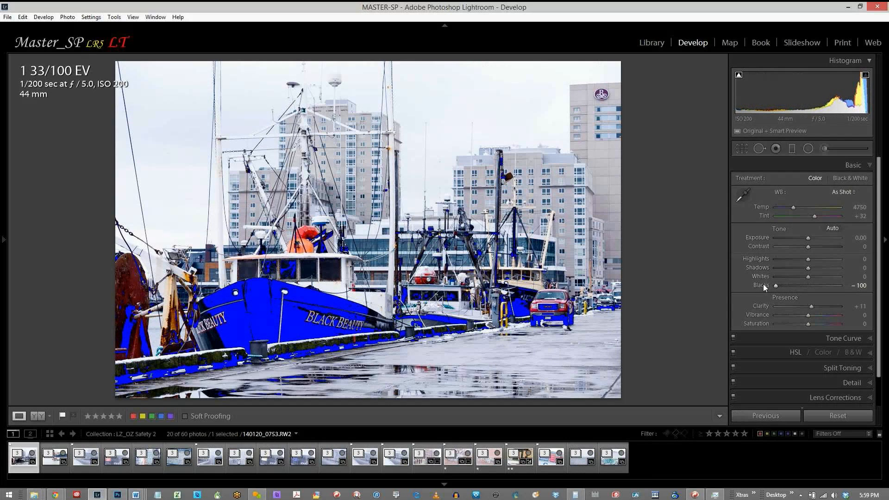
pyautogui.doubleClick(763, 284)
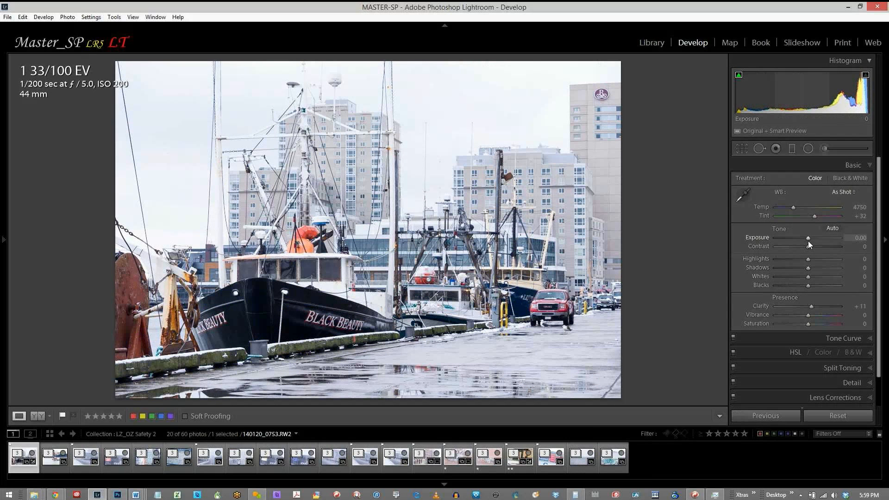
pyautogui.moveTo(807, 239)
pyautogui.mouseDown()
pyautogui.moveTo(833, 239)
pyautogui.moveTo(820, 238)
pyautogui.mouseUp()
pyautogui.doubleClick(768, 240)
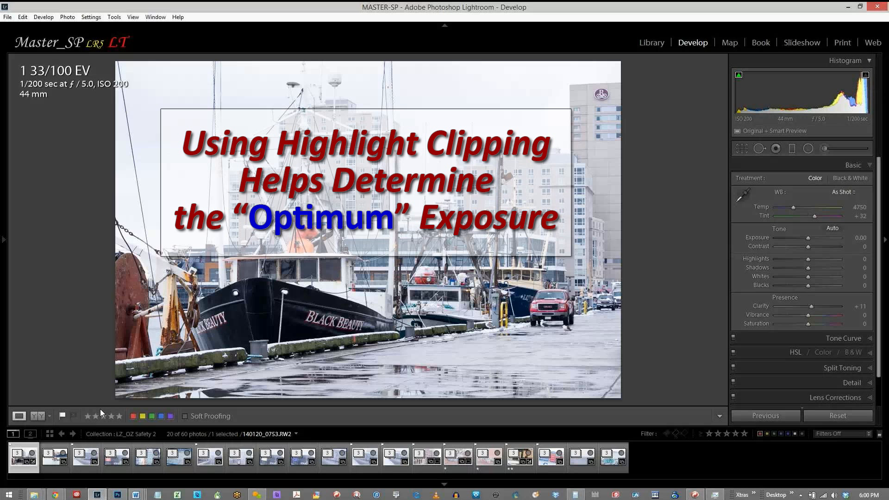
# Step: Expand the docked boat stack, step through its three exposures to compare highlight clipping, and collapse it back to 140120_0753
pyautogui.click(62, 416)
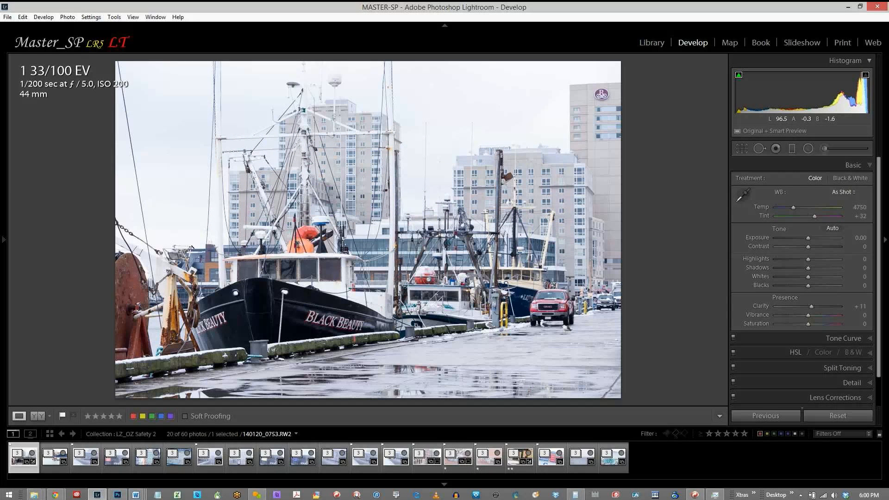
pyautogui.click(17, 453)
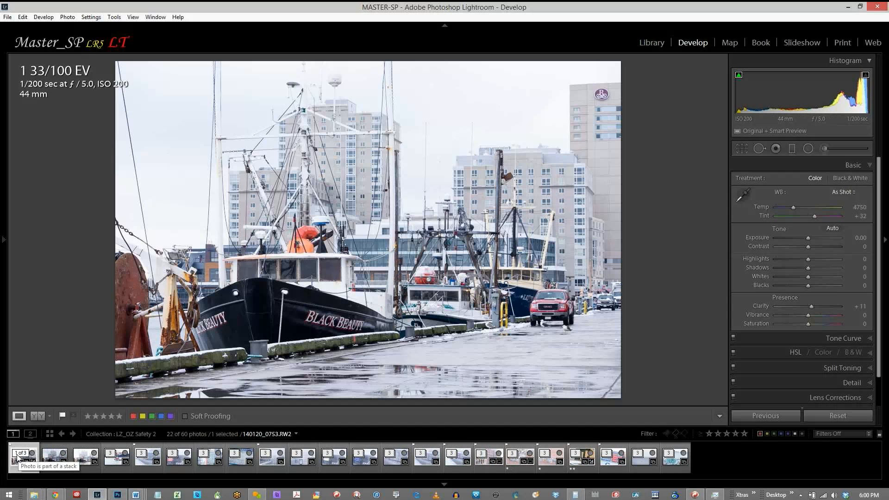
pyautogui.press('Right')
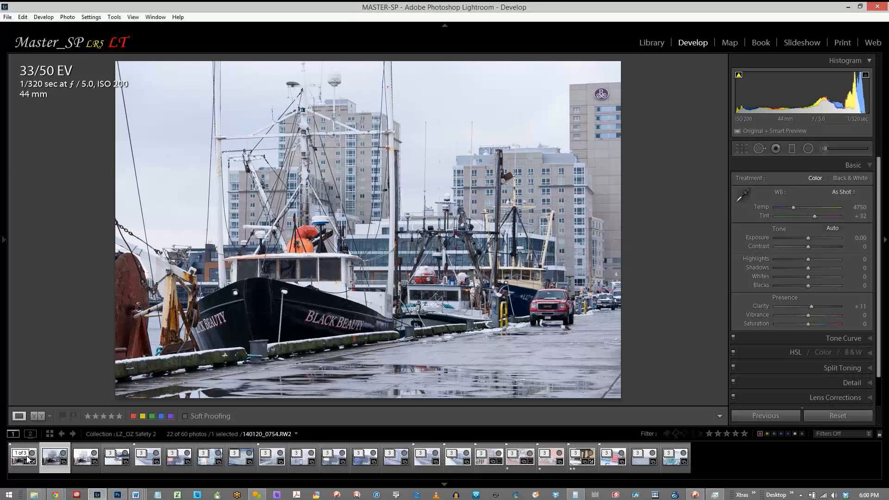
pyautogui.press('Right')
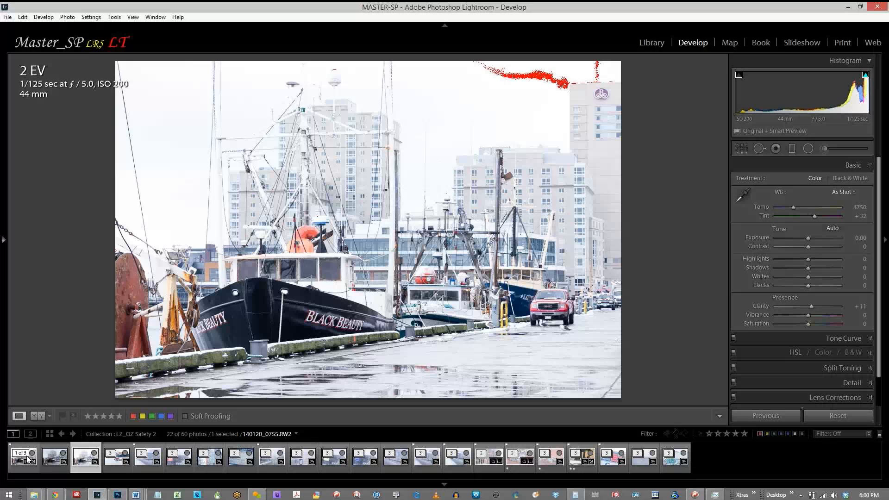
pyautogui.press('Left')
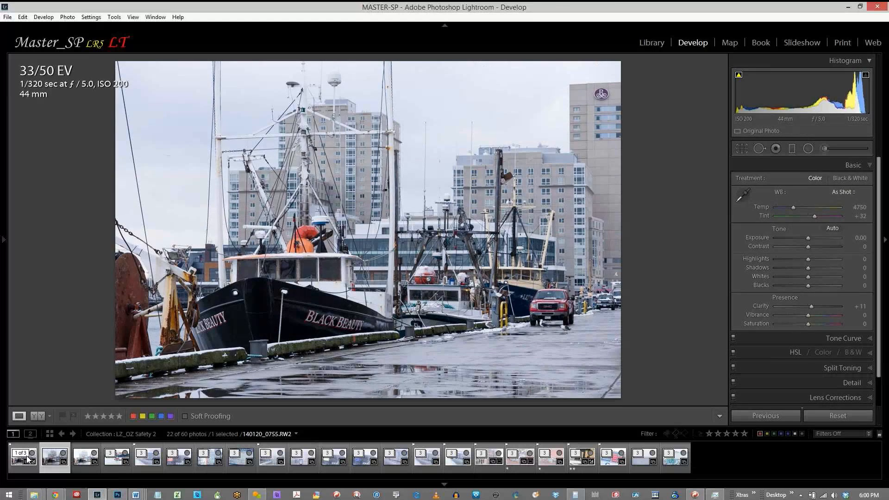
pyautogui.press('Left')
pyautogui.click(21, 453)
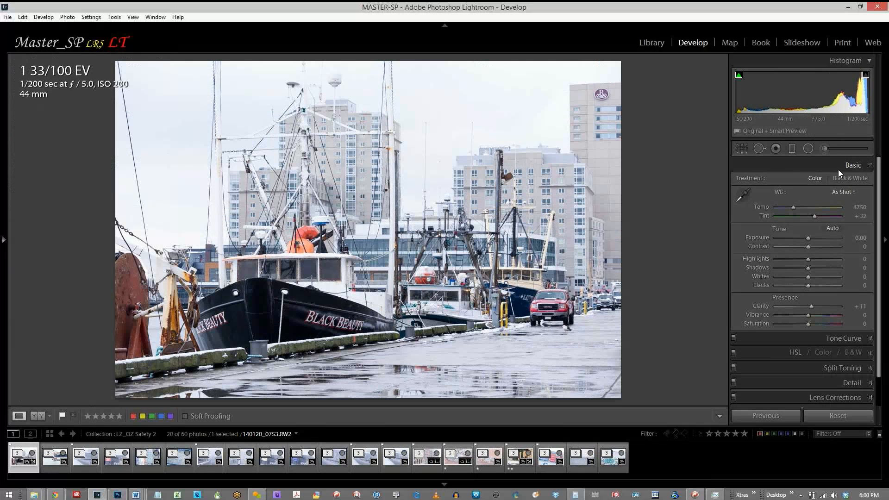
# Step: Apply Auto Tone to 140120_0753 and refine it with Exposure at -0.76 and Clarity at +35
pyautogui.hotkey('ctrl', 'z')
pyautogui.click(834, 228)
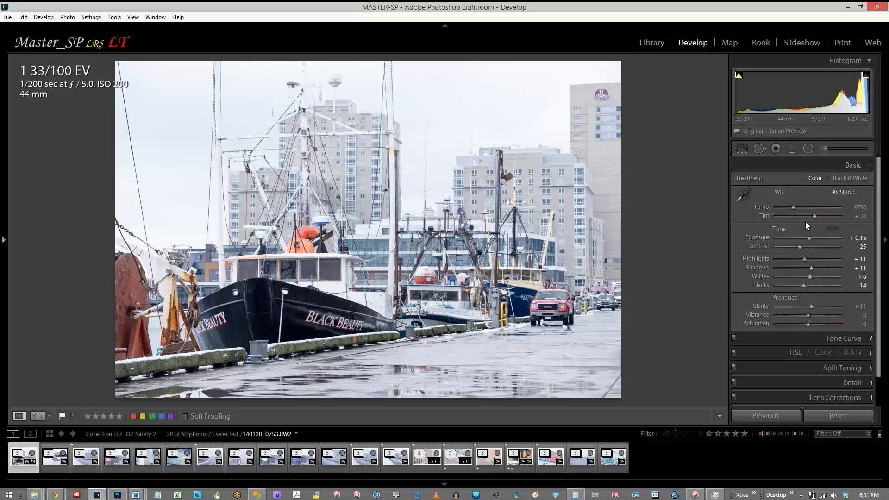
pyautogui.moveTo(807, 237); pyautogui.dragTo(803, 234)
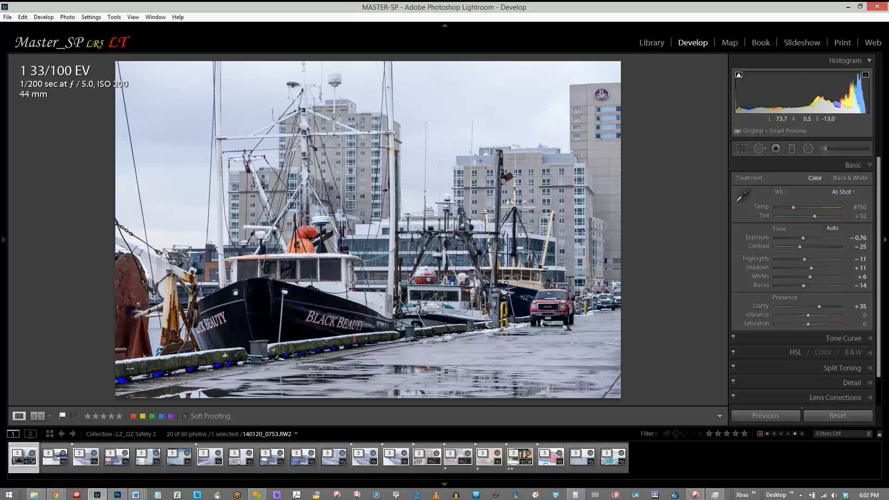
# Step: Set a custom white balance by sampling the boat's white cabin, and compare it with the preceding Clarity state in the edit history
pyautogui.click(743, 196)
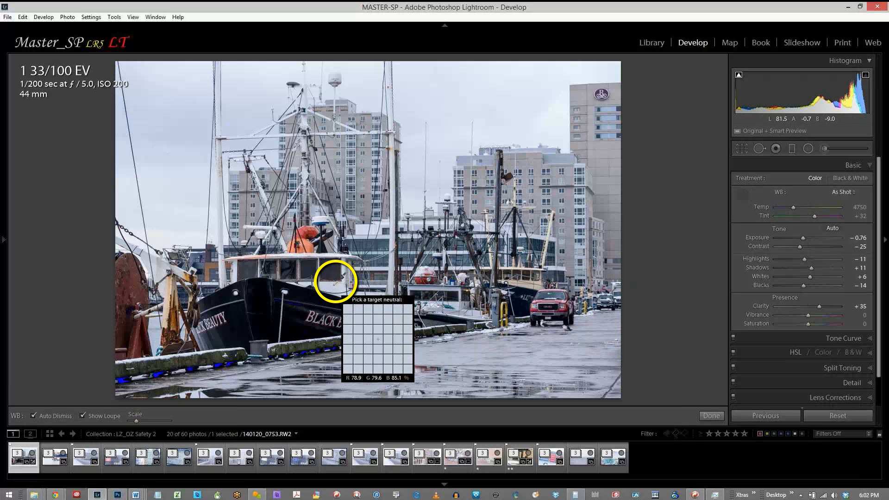
pyautogui.click(335, 283)
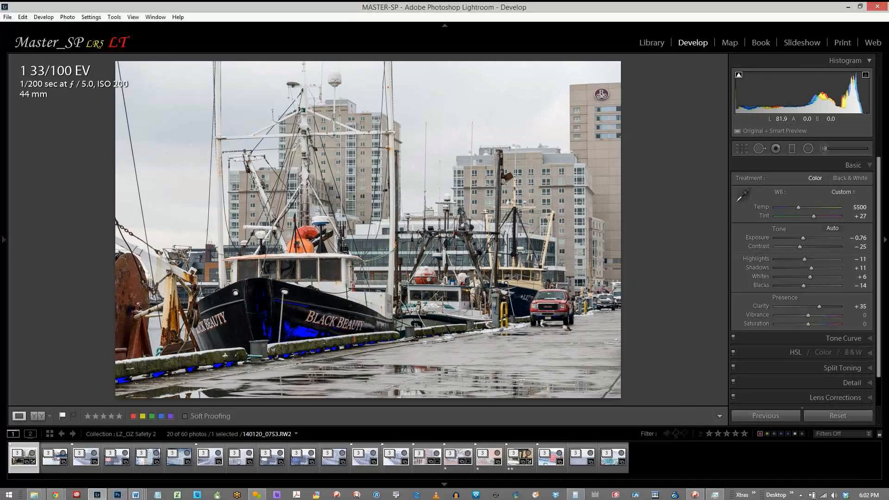
pyautogui.click(4, 239)
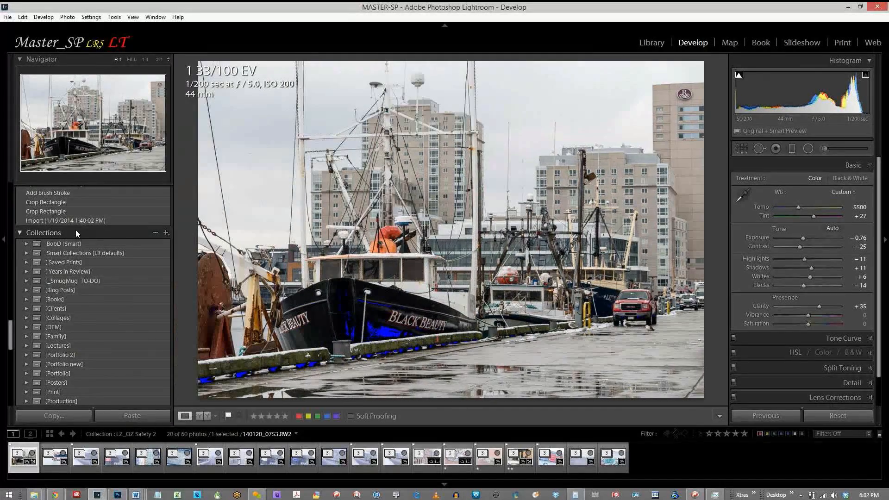
pyautogui.scroll(5, 76, 230)
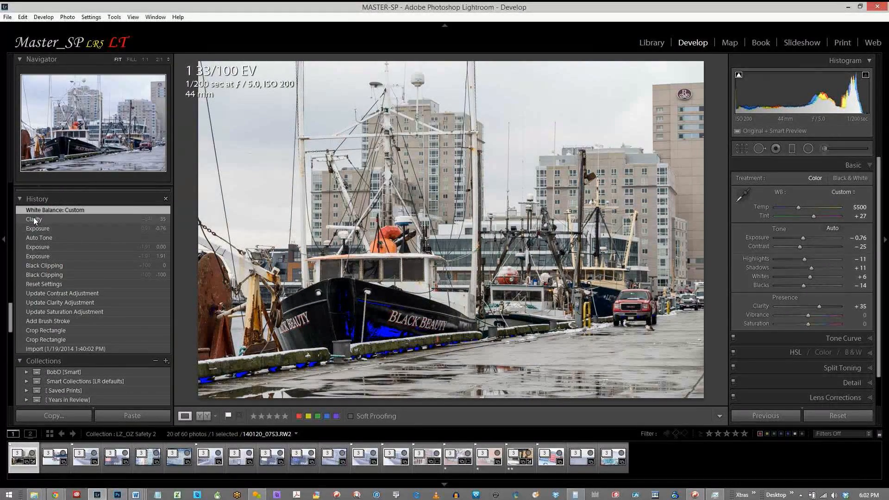
pyautogui.click(34, 219)
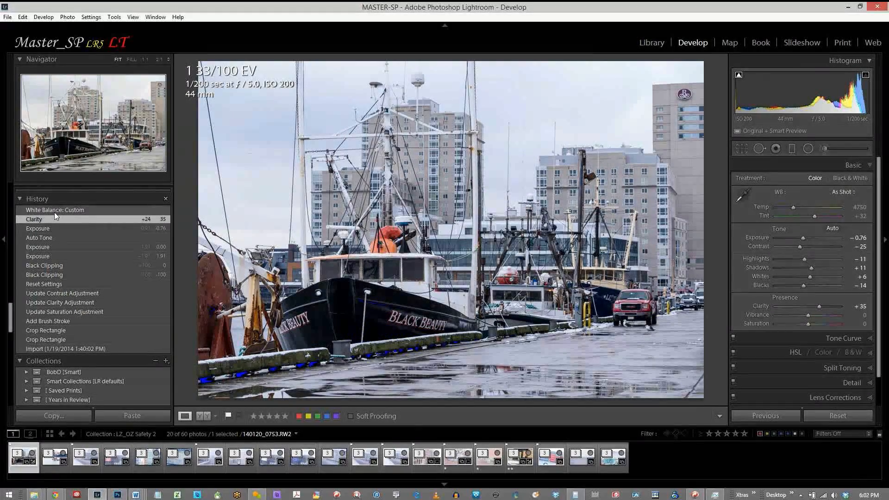
pyautogui.click(54, 212)
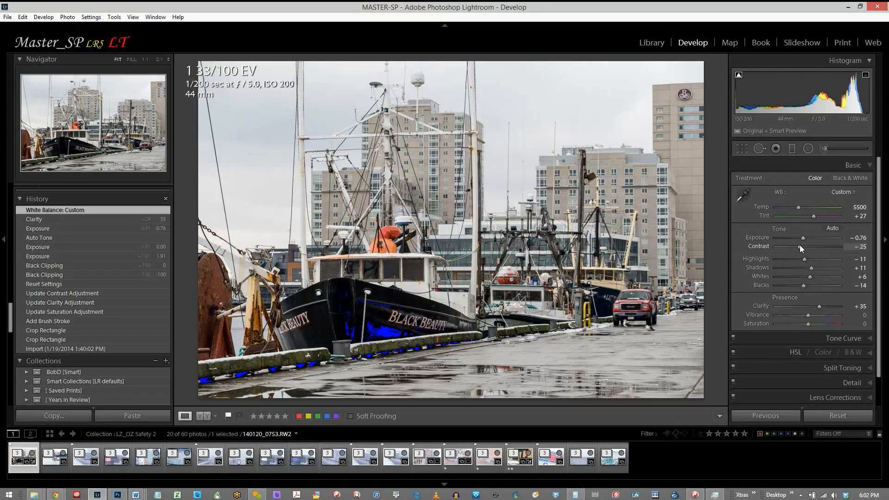
# Step: Set Contrast to -22, Vibrance to +34 and Highlights to -17 on the docked boat photo
pyautogui.moveTo(799, 245); pyautogui.dragTo(801, 247)
pyautogui.moveTo(809, 315); pyautogui.dragTo(817, 308)
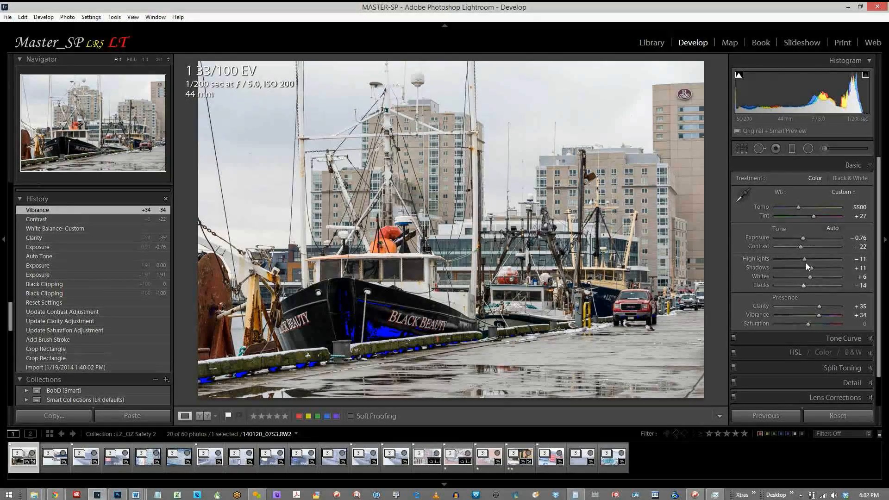
pyautogui.moveTo(805, 259); pyautogui.dragTo(802, 260)
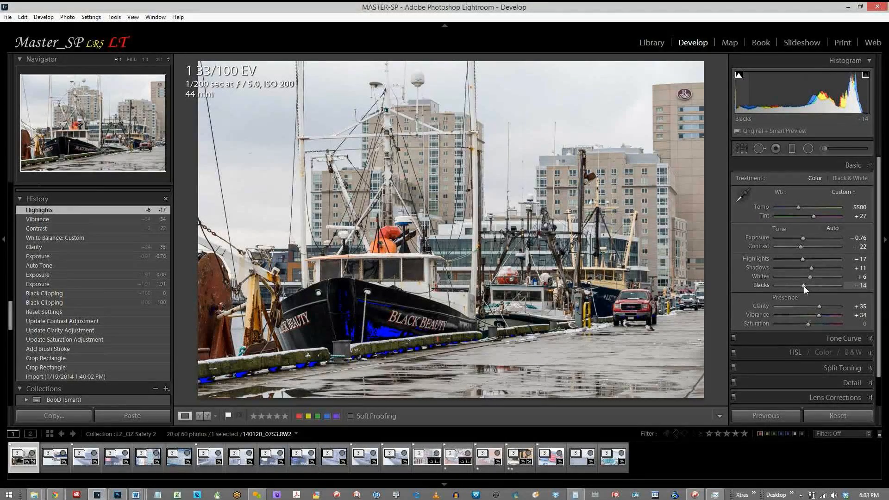
pyautogui.moveTo(803, 286); pyautogui.dragTo(803, 285)
# Step: Apply the Vignette 1 effect preset to the docked boat photo and compare it with the preceding Highlights state in the edit history
pyautogui.scroll(10, 9, 304)
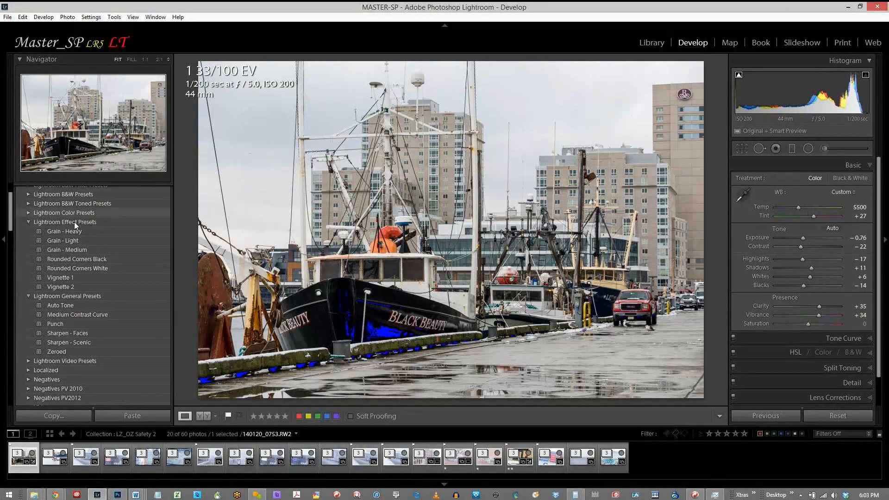
pyautogui.click(29, 221)
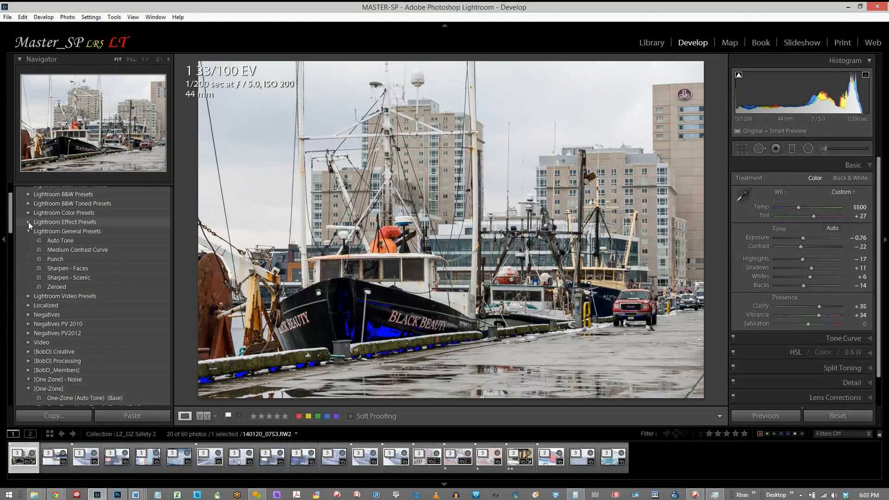
pyautogui.click(28, 222)
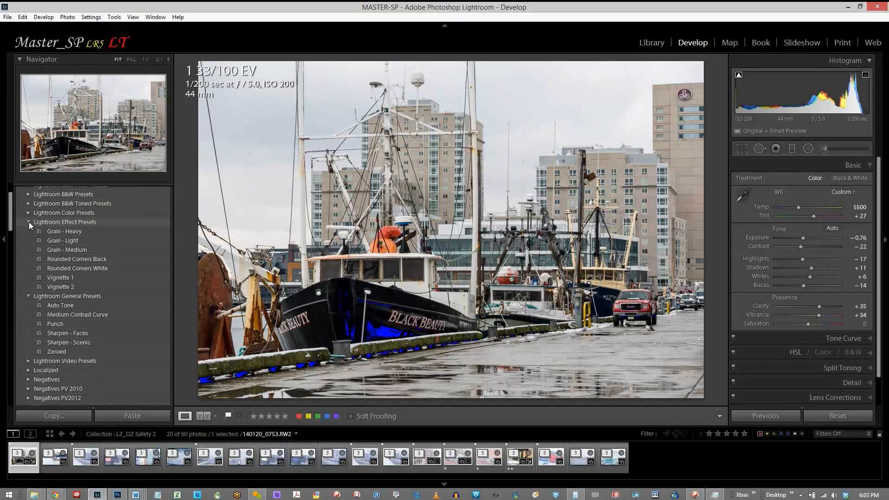
pyautogui.click(51, 278)
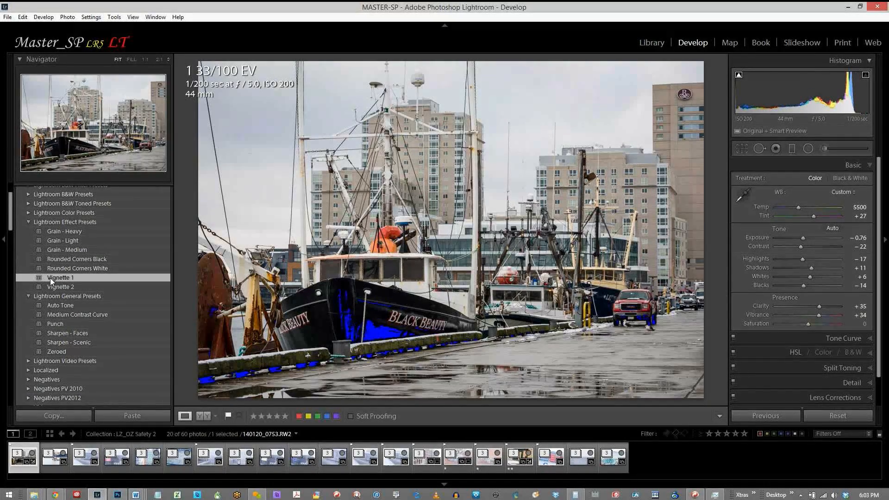
pyautogui.scroll(-7, 67, 296)
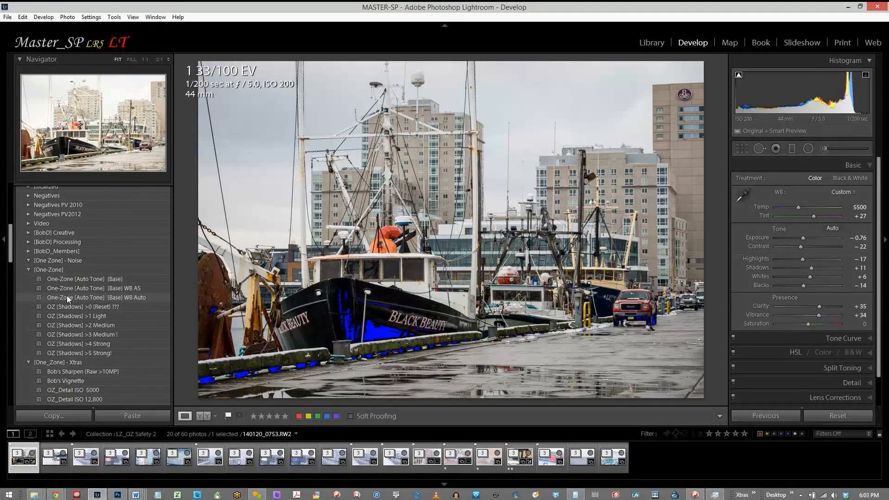
pyautogui.scroll(-5, 66, 287)
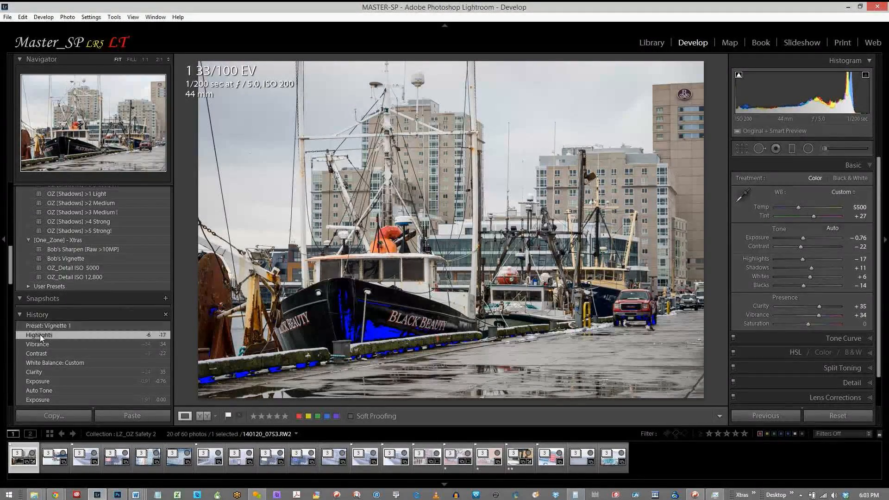
pyautogui.click(41, 328)
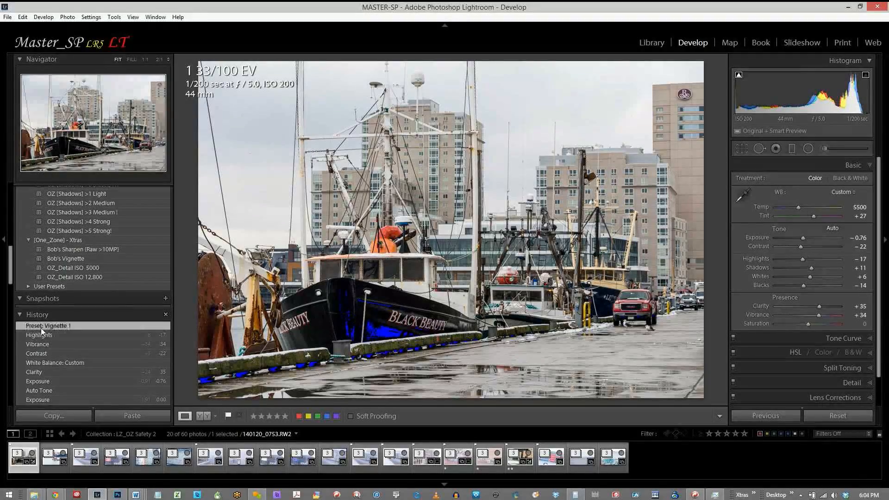
# Step: Warm the docked boat photo to a color temperature of 5813 and set Blacks to -11
pyautogui.moveTo(799, 207); pyautogui.dragTo(802, 206)
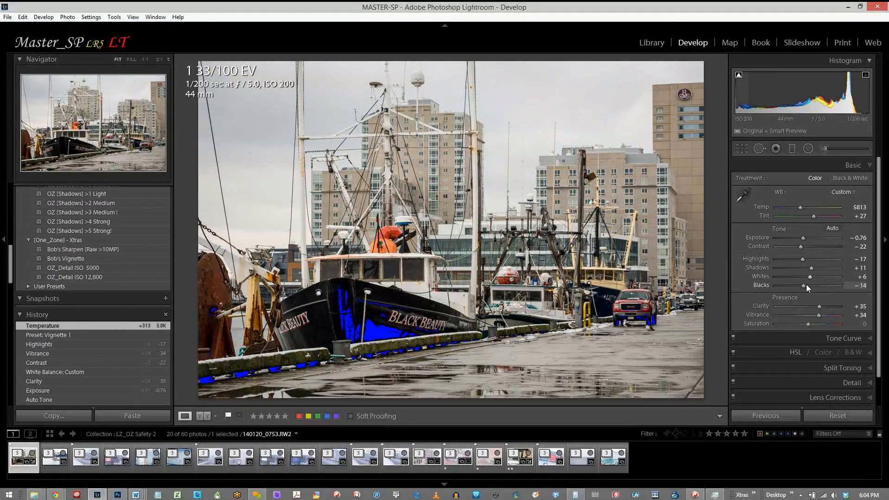
pyautogui.moveTo(804, 285); pyautogui.dragTo(805, 285)
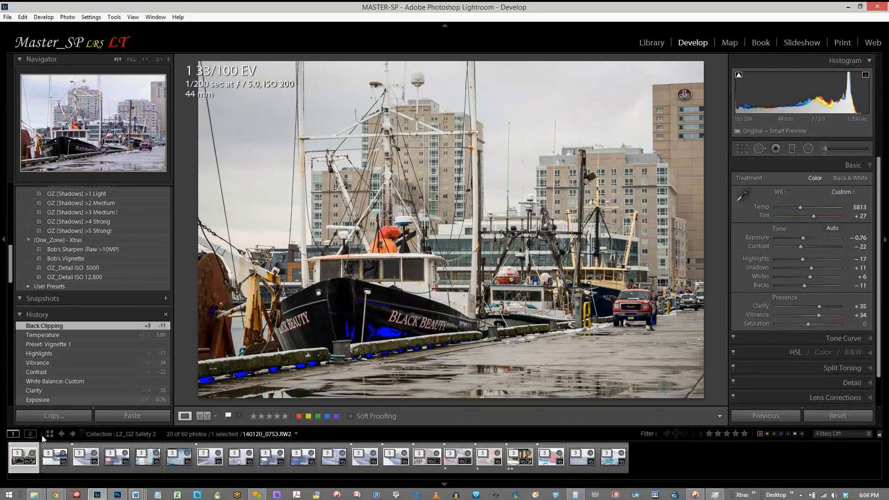
# Step: Expand the tugboat and container ship stack and view its three exposures in turn to compare highlight clipping
pyautogui.click(55, 449)
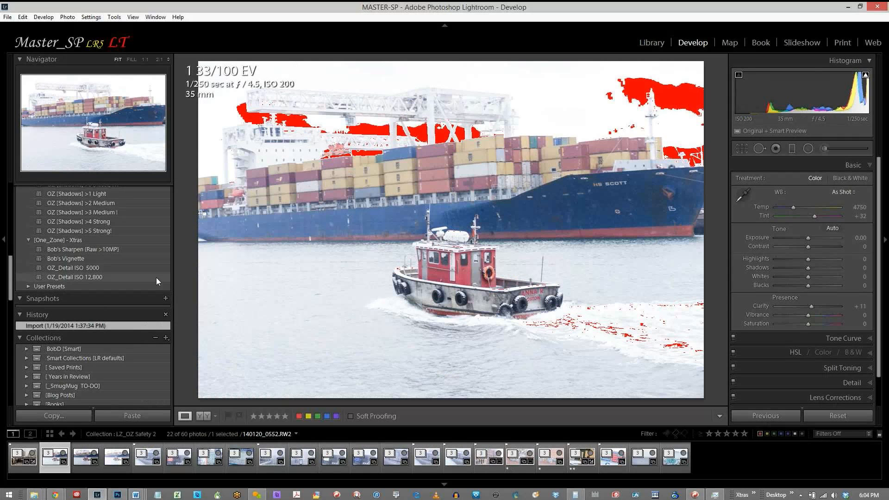
pyautogui.click(114, 457)
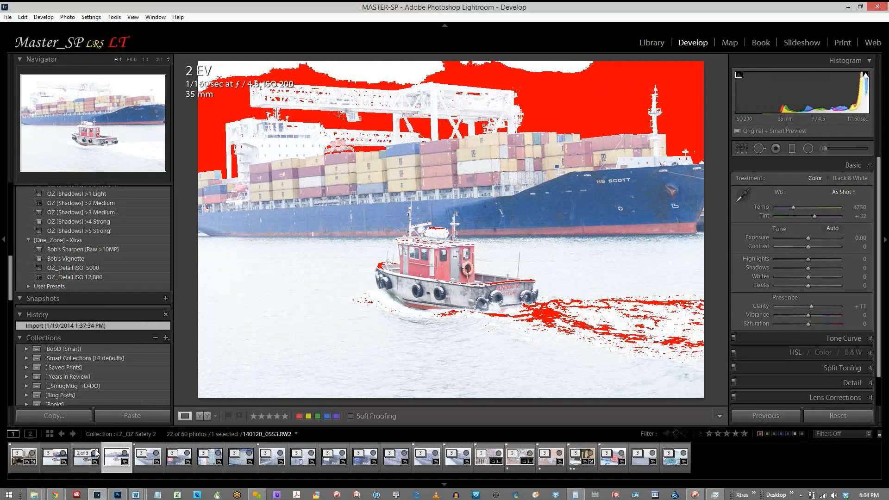
pyautogui.click(55, 450)
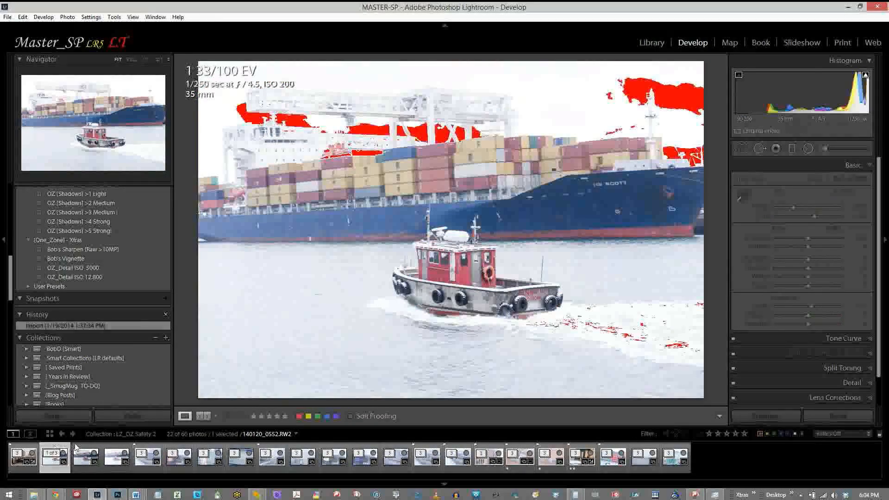
pyautogui.click(85, 451)
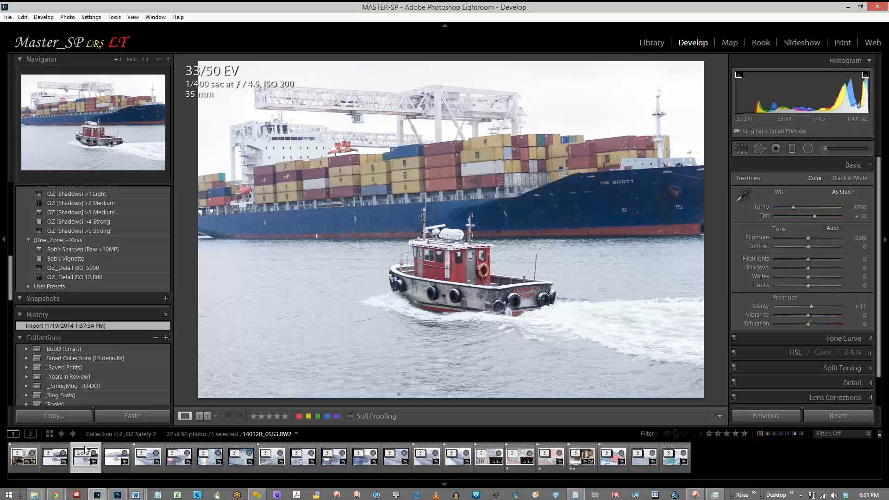
# Step: Compare clipping in the 1/250 and 1/400 sec tugboat exposures and switch the histogram readout to Lab color values
pyautogui.click(56, 451)
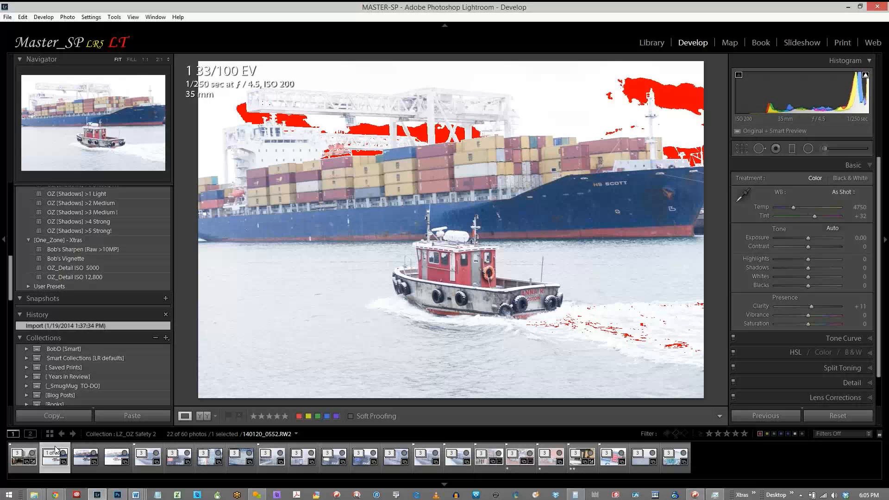
pyautogui.click(82, 450)
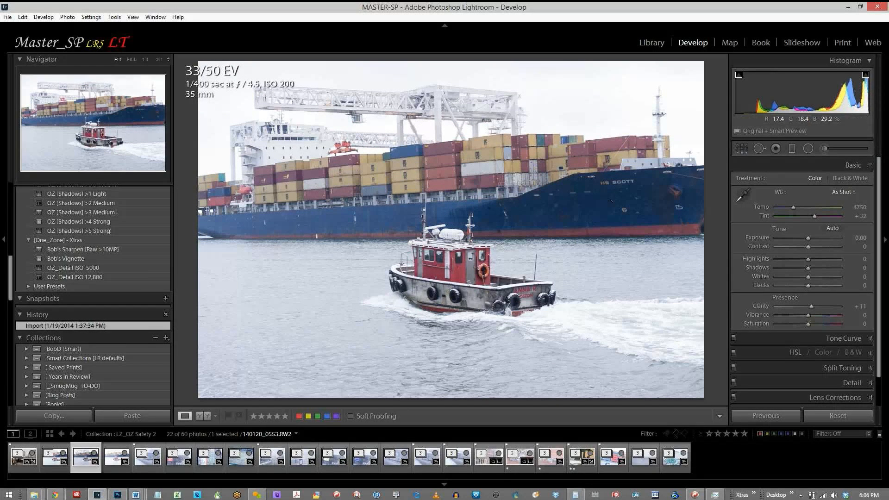
pyautogui.rightClick(782, 97)
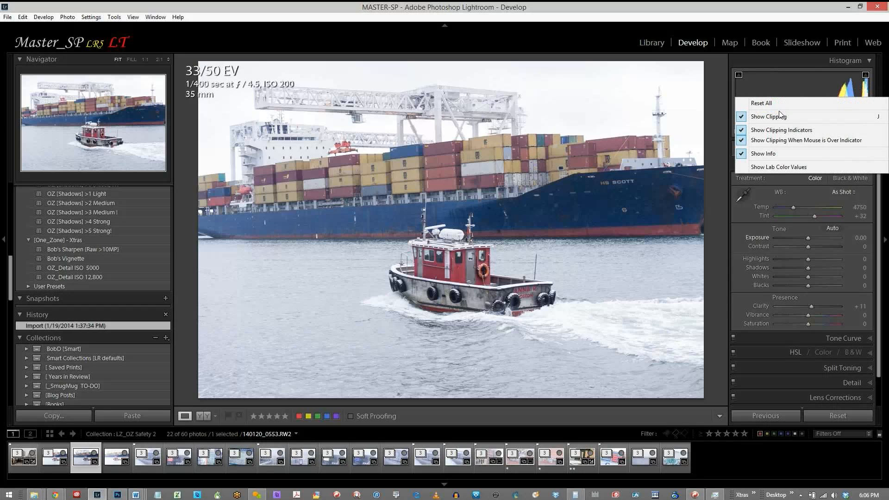
pyautogui.click(739, 165)
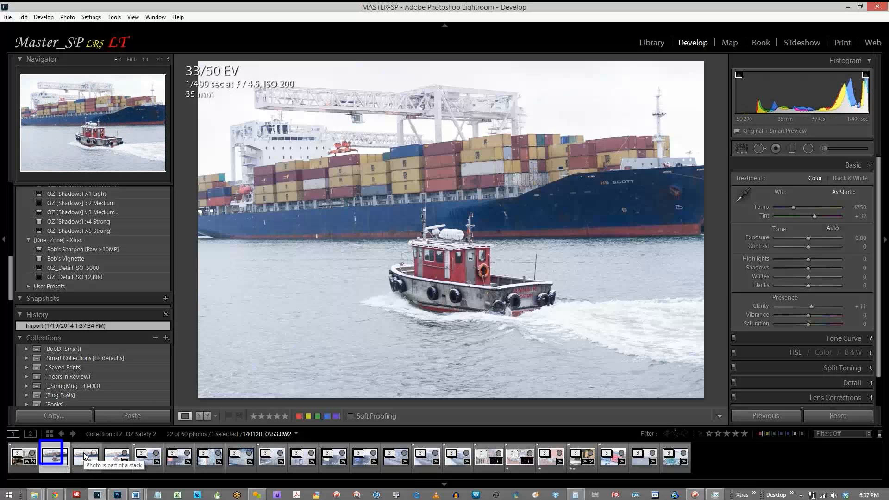
# Step: Collapse the tugboat stack with the 1/400 sec exposure on top and flag that photo as a pick
pyautogui.click(52, 456)
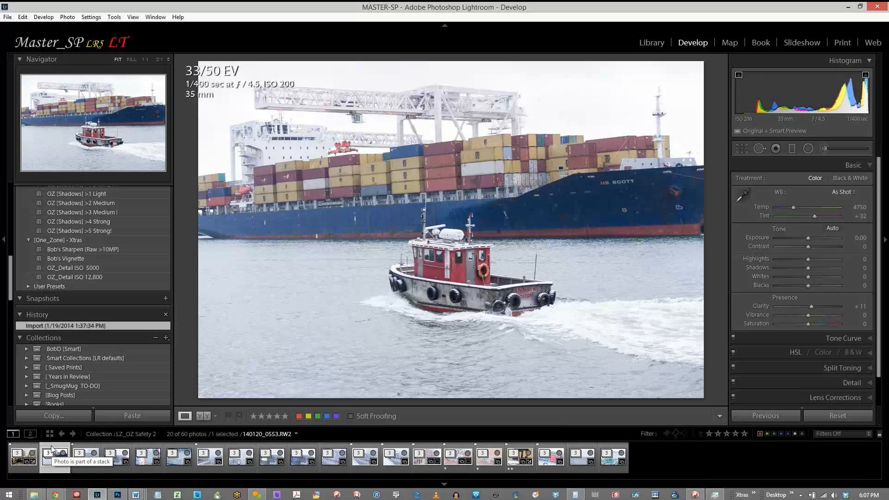
pyautogui.press('p')
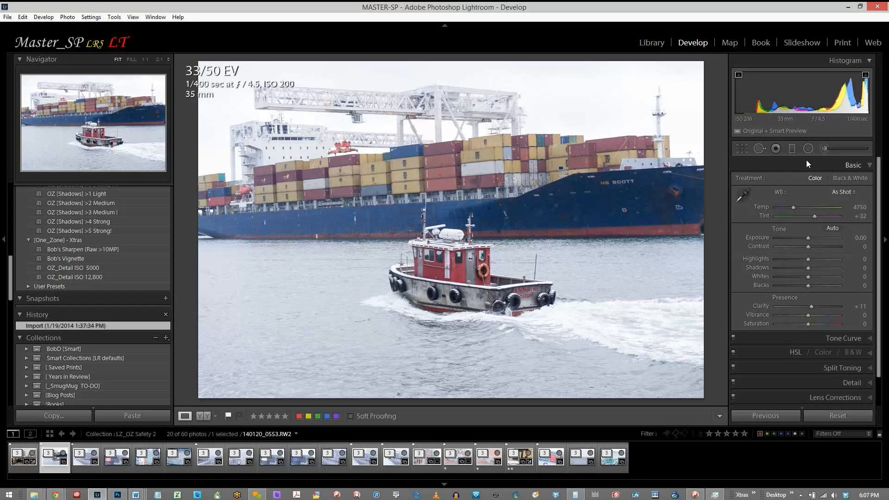
# Step: Inspect the container ship's hull and the tugboat's stern at 1:1 and return to the fitted view
pyautogui.click(547, 220)
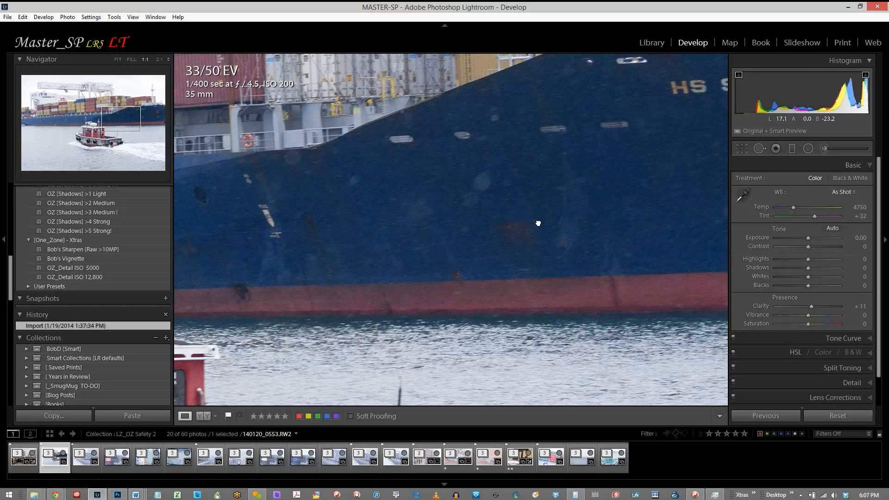
pyautogui.click(541, 225)
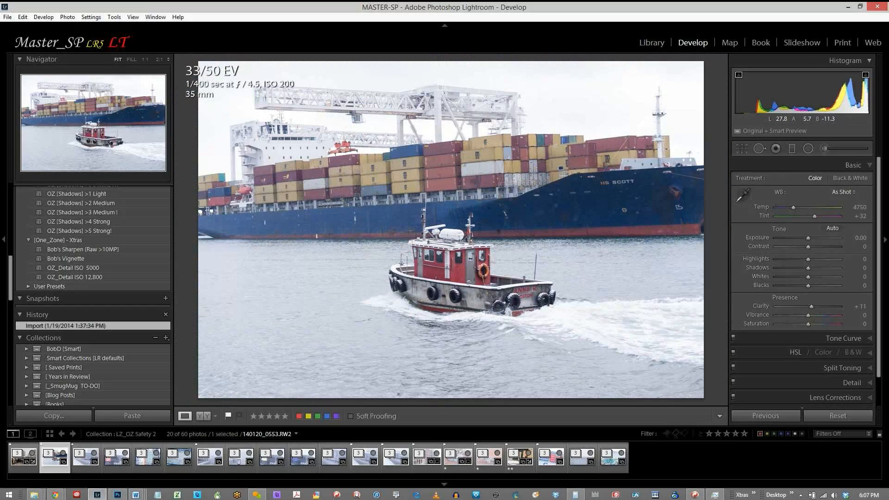
pyautogui.click(513, 301)
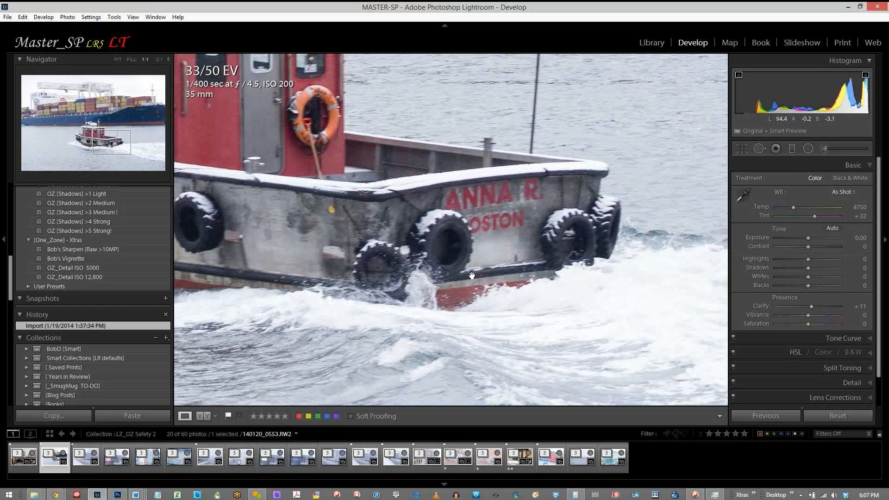
pyautogui.click(452, 226)
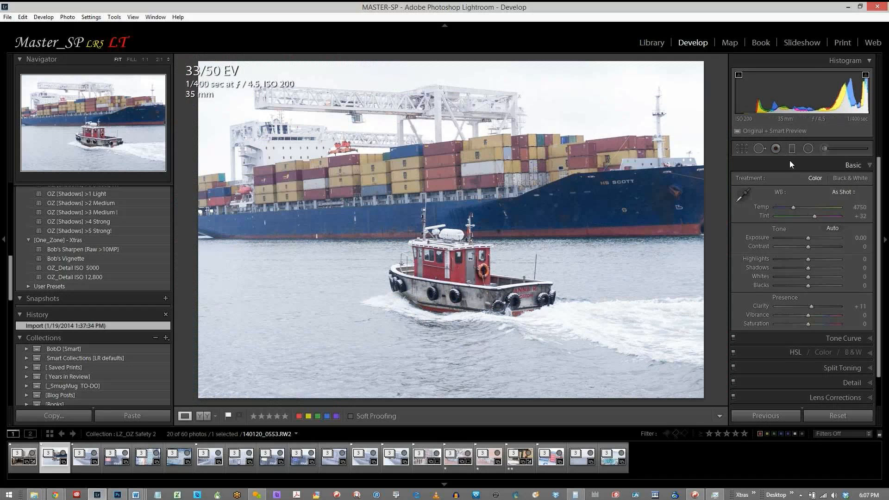
# Step: Lower Exposure to -0.76 and raise Clarity to +28 on the tugboat photo
pyautogui.moveTo(807, 238); pyautogui.dragTo(803, 237)
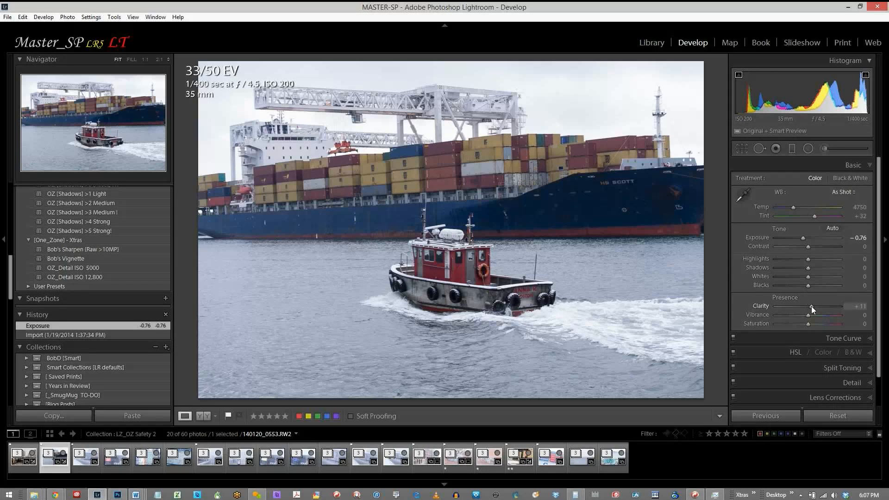
pyautogui.moveTo(812, 305); pyautogui.dragTo(817, 304)
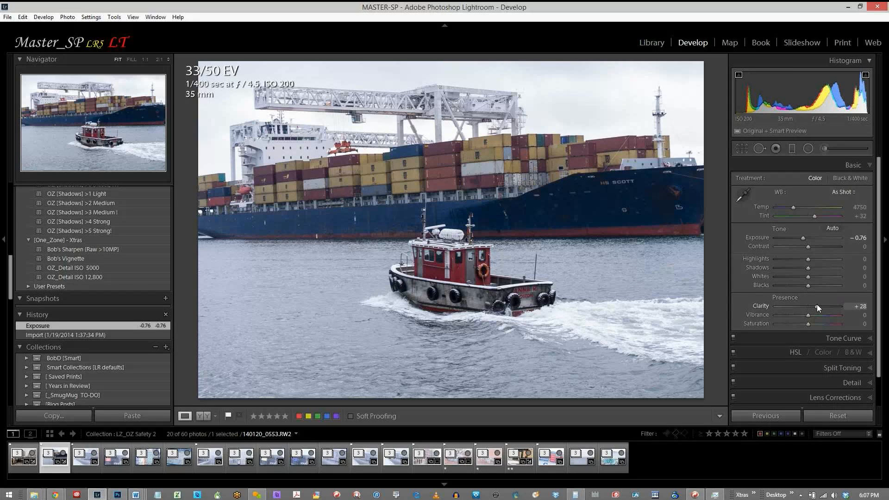
# Step: Try warming the tugboat photo to a color temperature of 6317 and reset its white balance to As Shot
pyautogui.click(740, 195)
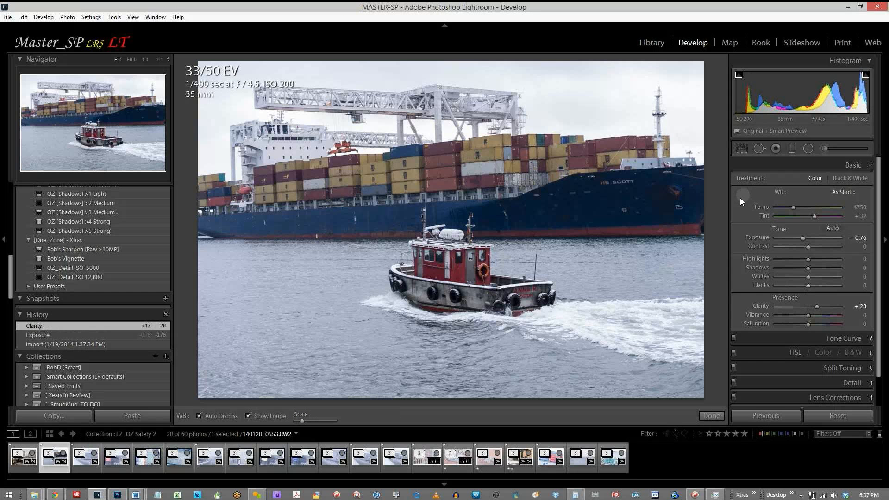
pyautogui.click(741, 197)
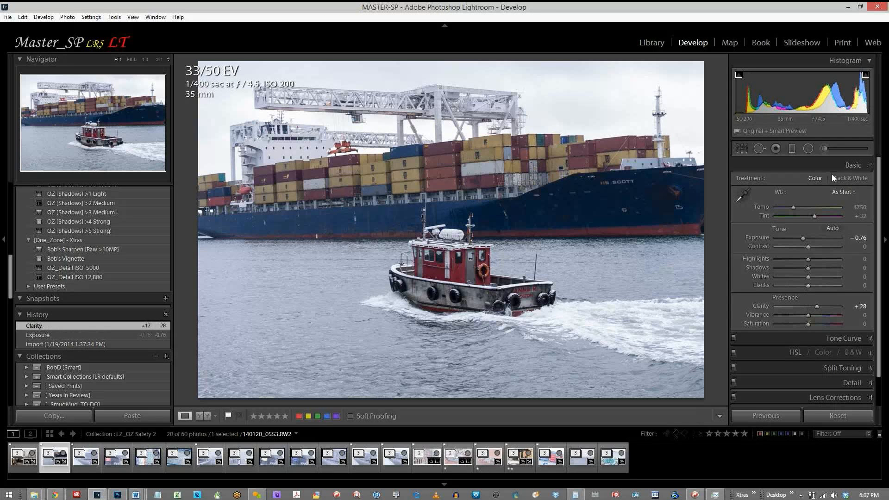
pyautogui.click(794, 207)
pyautogui.moveTo(797, 207); pyautogui.dragTo(803, 206)
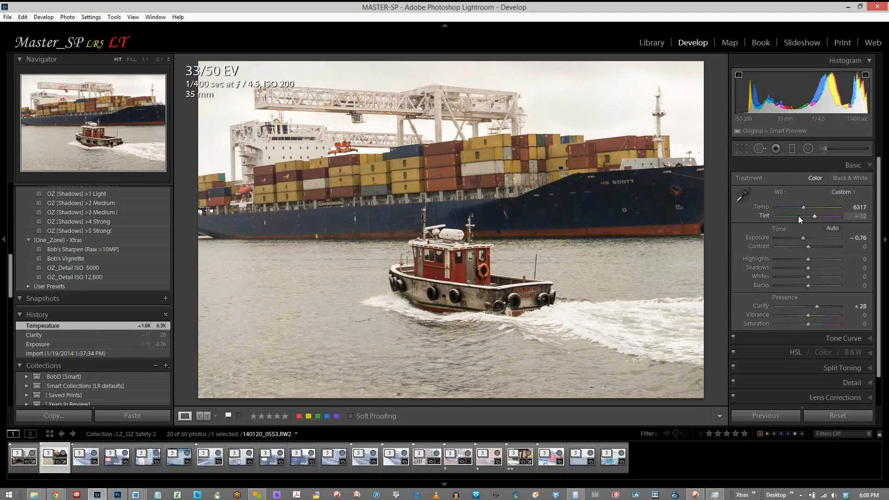
pyautogui.press('alt')
pyautogui.click(843, 192)
pyautogui.click(821, 201)
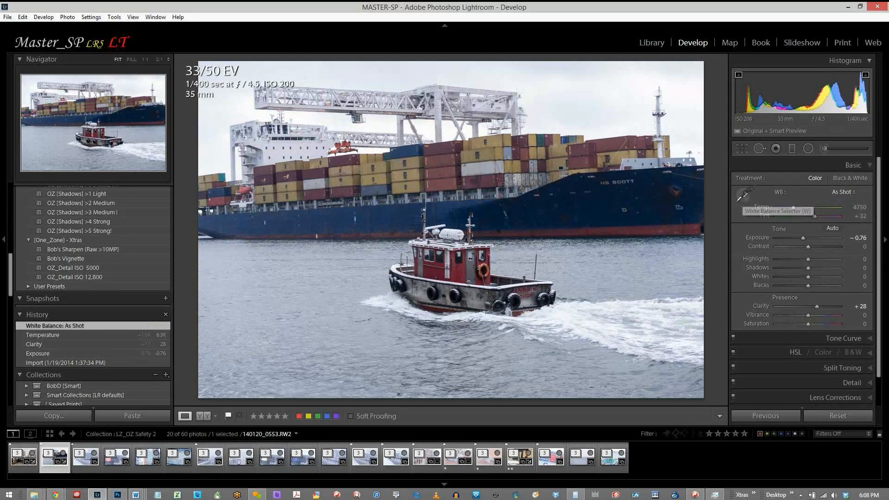
# Step: Set a custom white balance by sampling the light gray container in the ship's stack as the neutral target
pyautogui.click(742, 195)
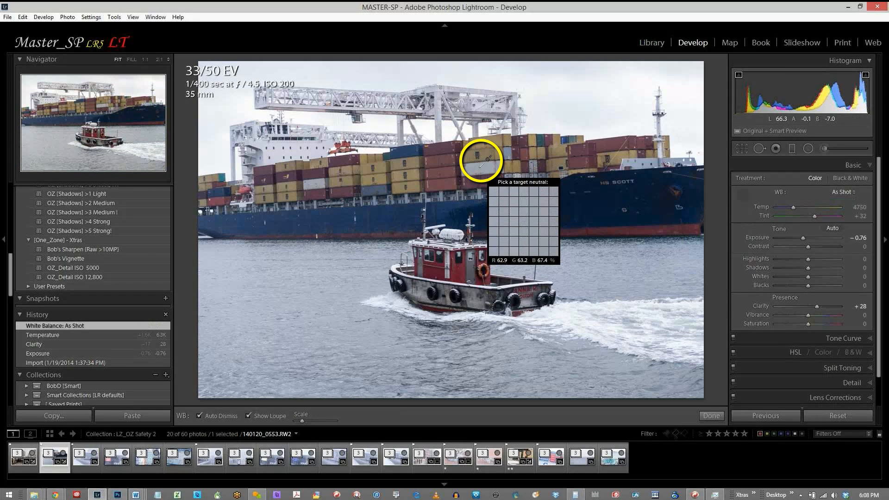
pyautogui.click(480, 167)
pyautogui.click(480, 165)
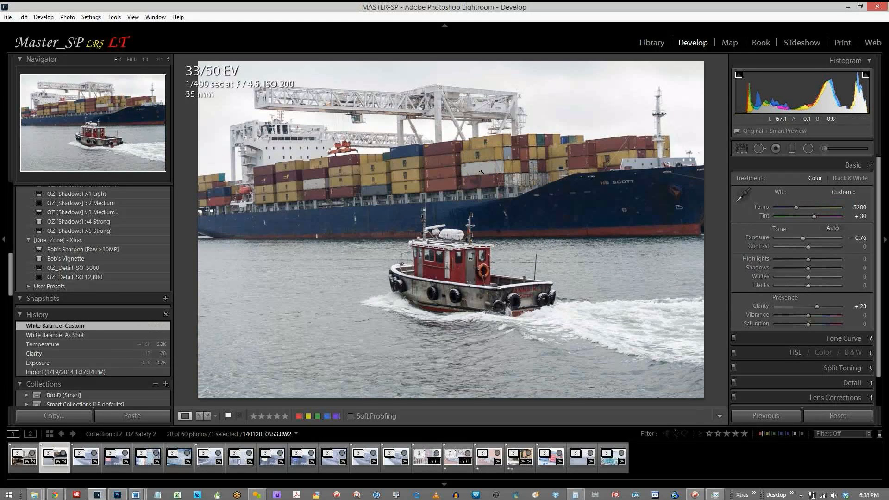
# Step: Straighten the tugboat photo by 0.49 degrees along the container ship's waterline and apply the crop
pyautogui.click(742, 151)
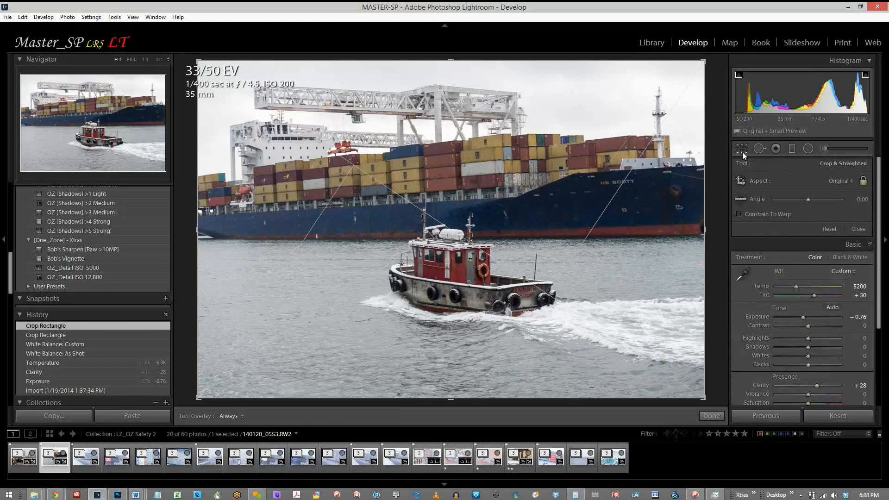
pyautogui.click(741, 200)
pyautogui.moveTo(236, 239); pyautogui.dragTo(670, 235)
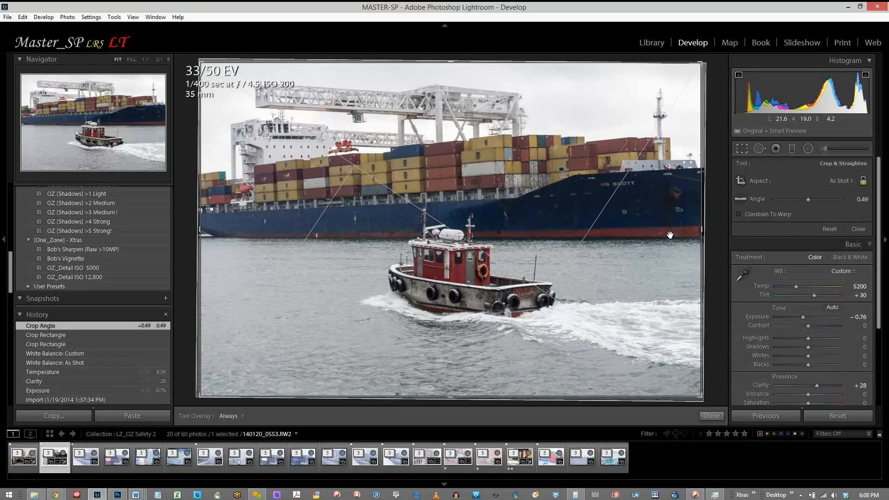
pyautogui.press('Return')
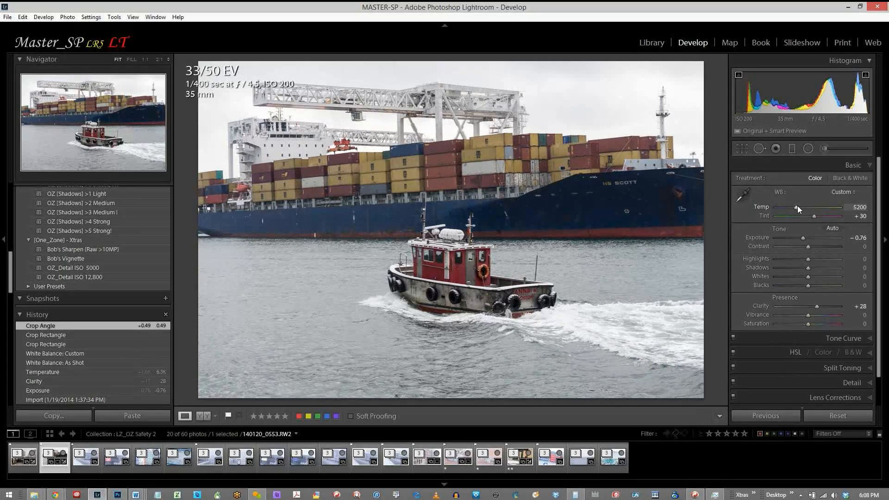
# Step: Warm the tugboat photo to a color temperature of 5309 and raise Clarity to +35
pyautogui.moveTo(797, 207); pyautogui.dragTo(798, 206)
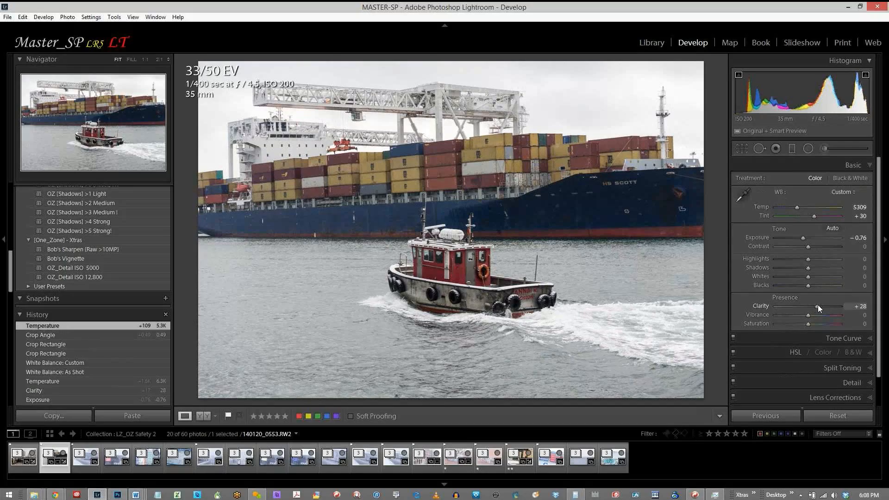
pyautogui.moveTo(818, 305); pyautogui.dragTo(816, 305)
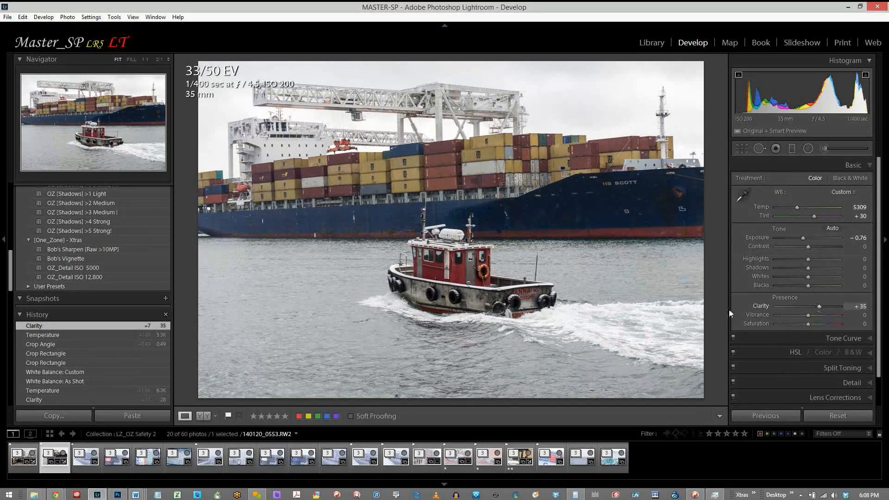
# Step: Apply the Vignette 1 effect preset to the tugboat photo
pyautogui.scroll(2, 136, 256)
pyautogui.scroll(5, 136, 256)
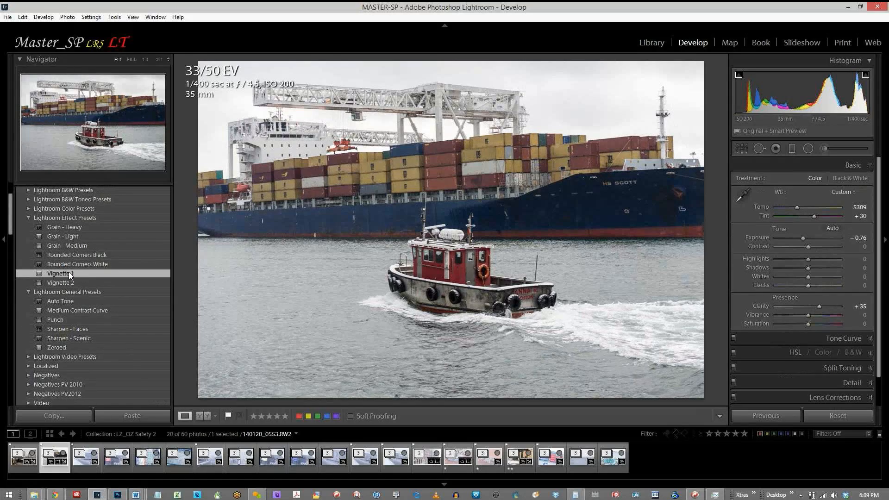
pyautogui.click(70, 274)
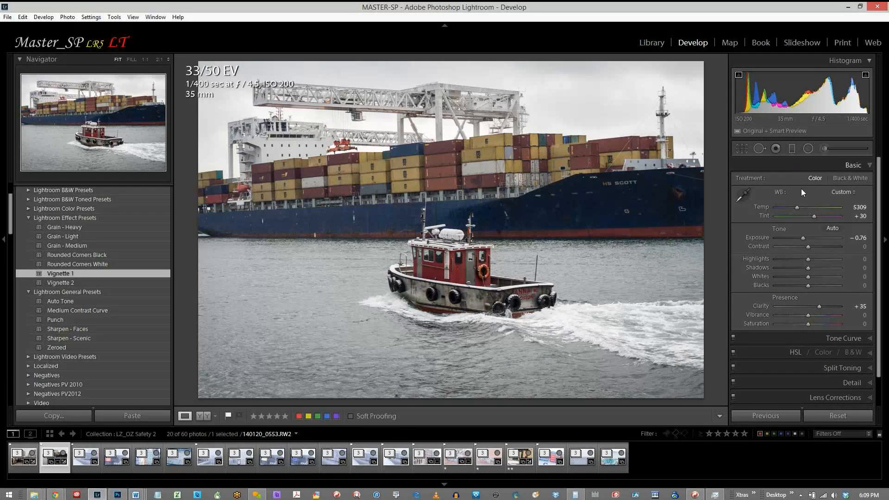
# Step: Try heavier post-crop vignettes at amounts of -87 and -50 with varied roundness, resetting each with the Vignette 1 preset
pyautogui.click(818, 254)
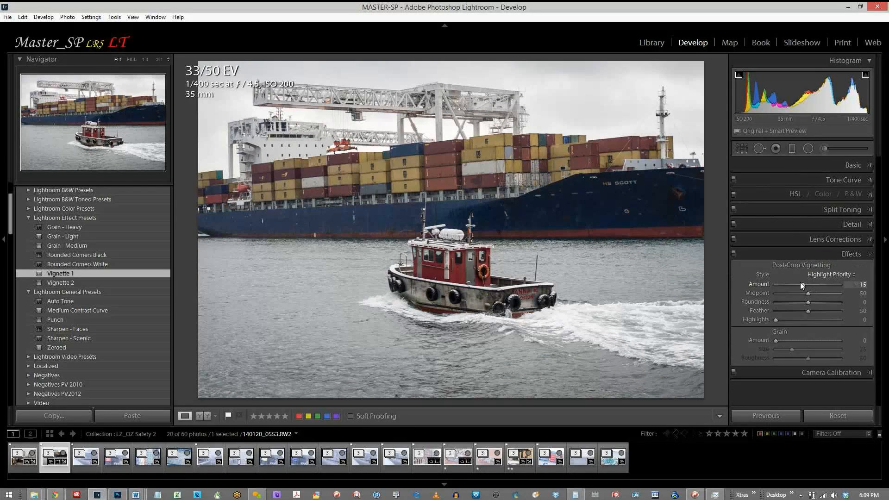
pyautogui.moveTo(803, 285); pyautogui.dragTo(796, 302)
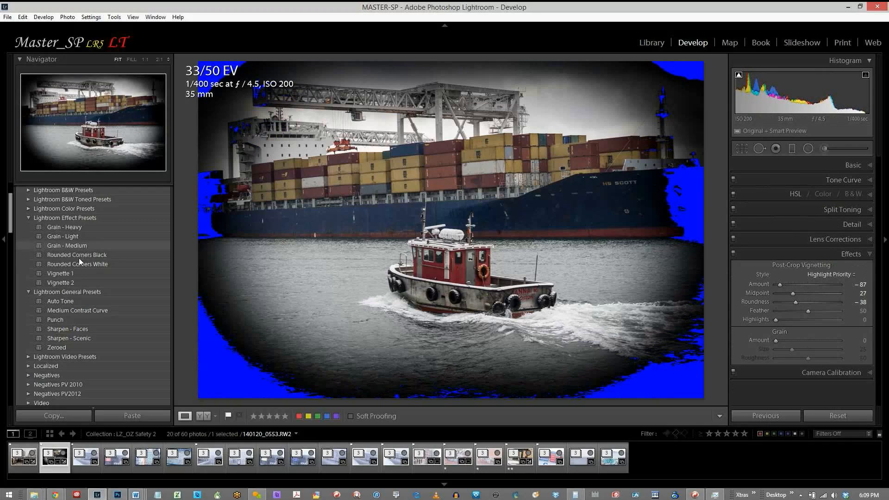
pyautogui.click(82, 273)
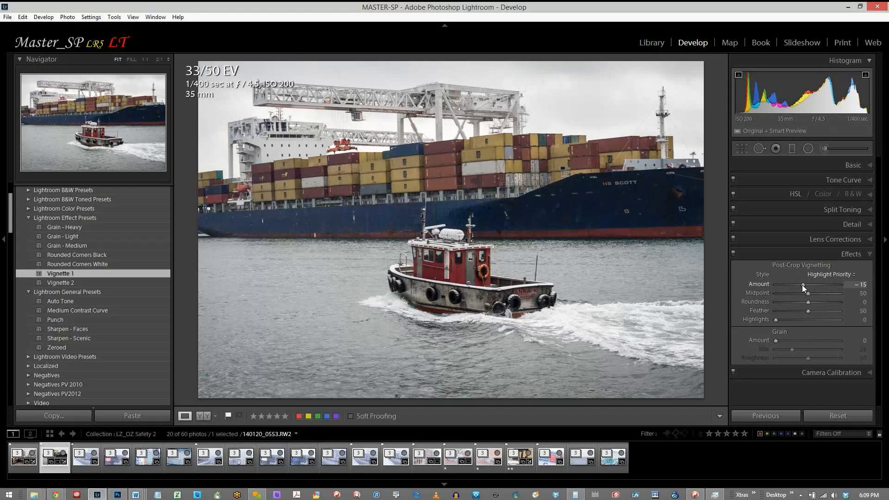
pyautogui.moveTo(802, 285); pyautogui.dragTo(823, 310)
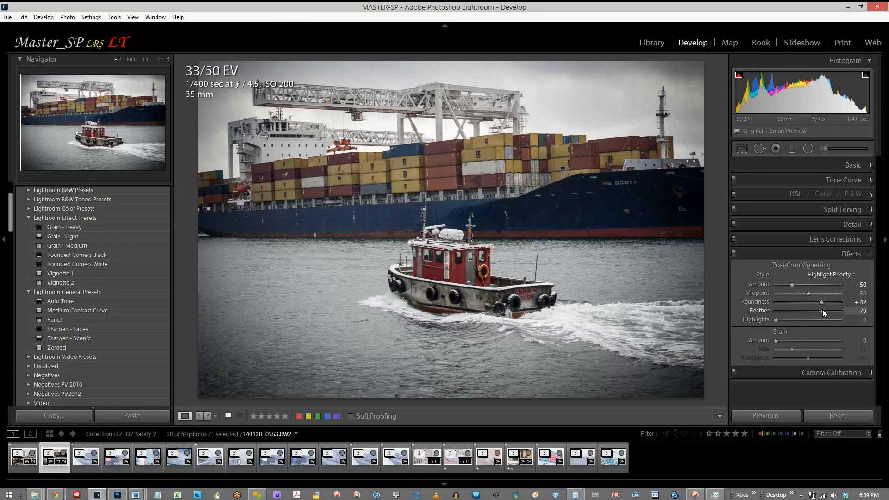
pyautogui.click(68, 274)
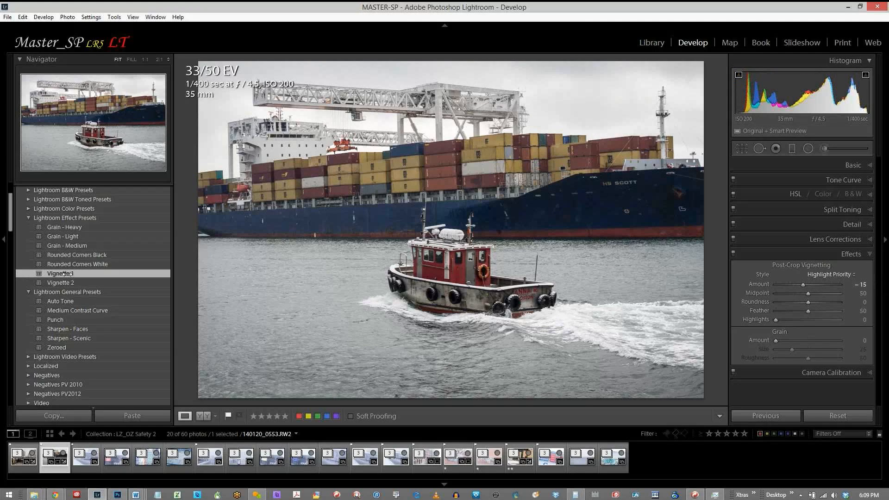
# Step: Set Vibrance to +53, Blacks to -18 and Highlights to -37 on the tugboat photo
pyautogui.click(794, 254)
pyautogui.click(793, 168)
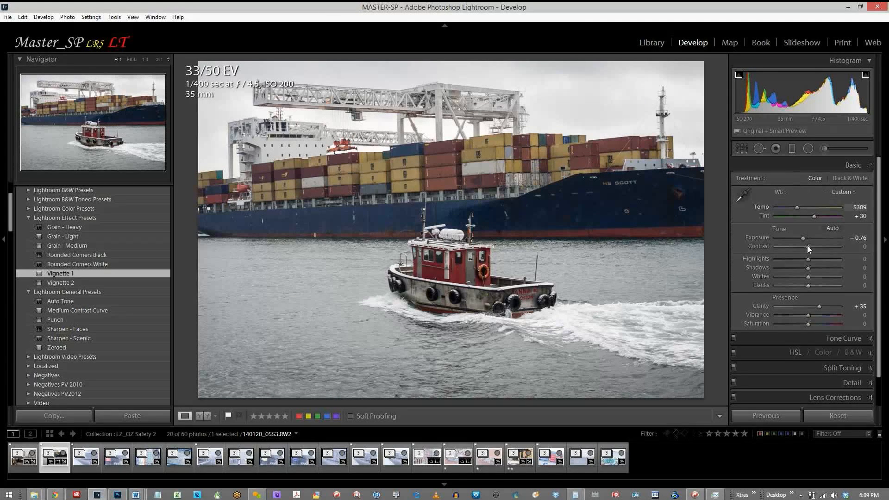
pyautogui.moveTo(808, 316); pyautogui.dragTo(824, 318)
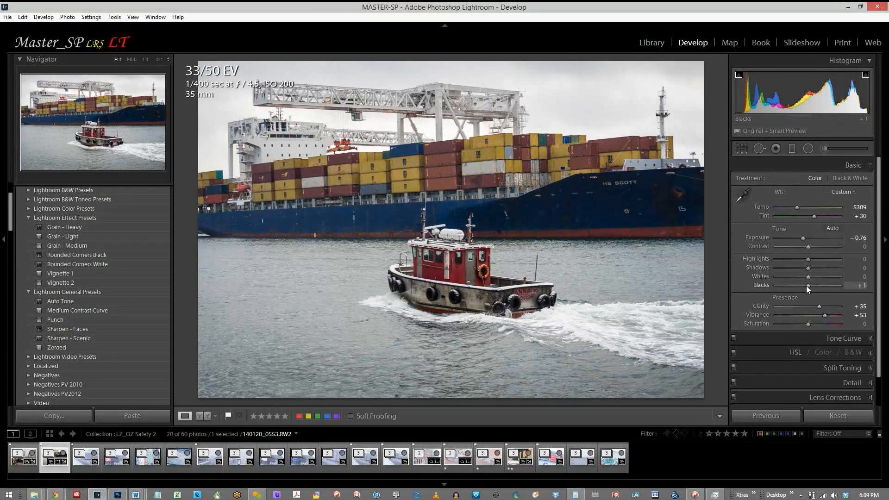
pyautogui.moveTo(806, 285)
pyautogui.mouseDown()
pyautogui.moveTo(771, 290)
pyautogui.moveTo(802, 285)
pyautogui.mouseUp()
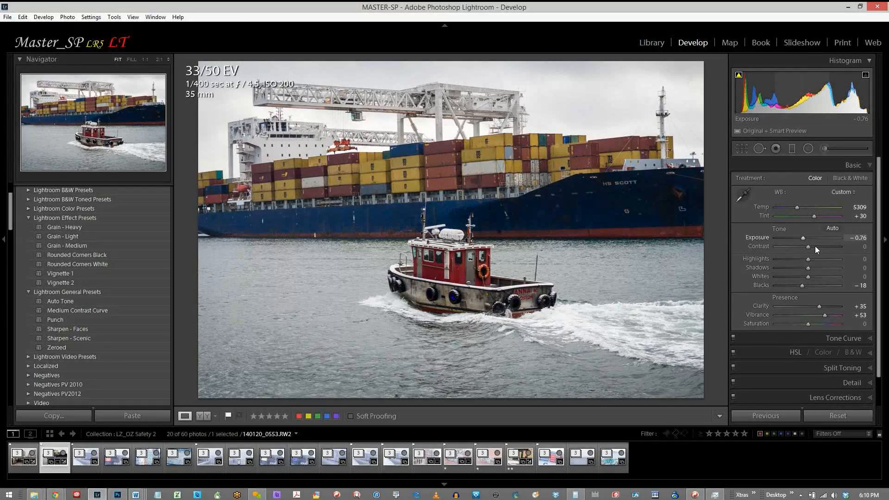
pyautogui.moveTo(806, 260); pyautogui.dragTo(796, 262)
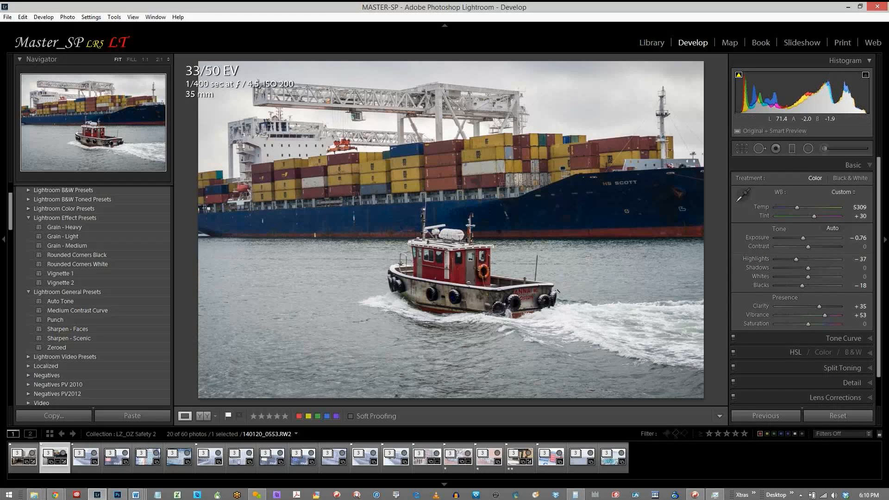
# Step: Add a graduated filter from the foreground water up toward the cranes in the tugboat photo, with Exposure at -0.48
pyautogui.click(791, 149)
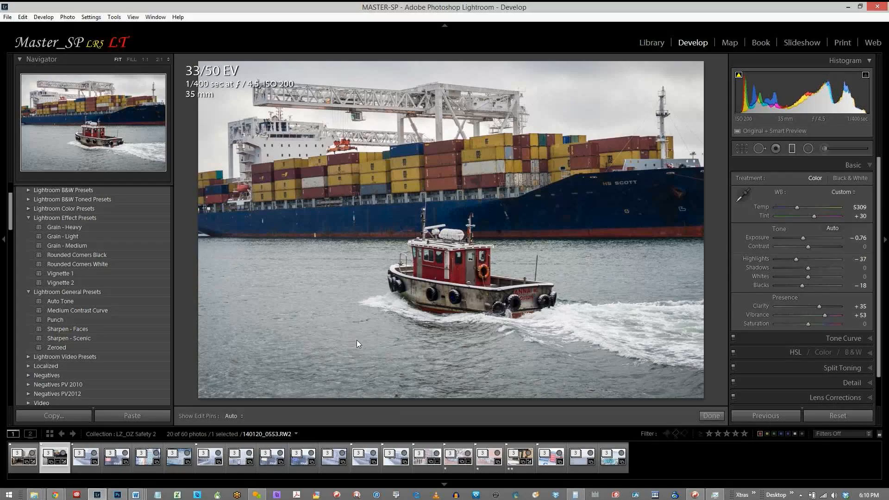
pyautogui.moveTo(357, 342); pyautogui.dragTo(386, 99)
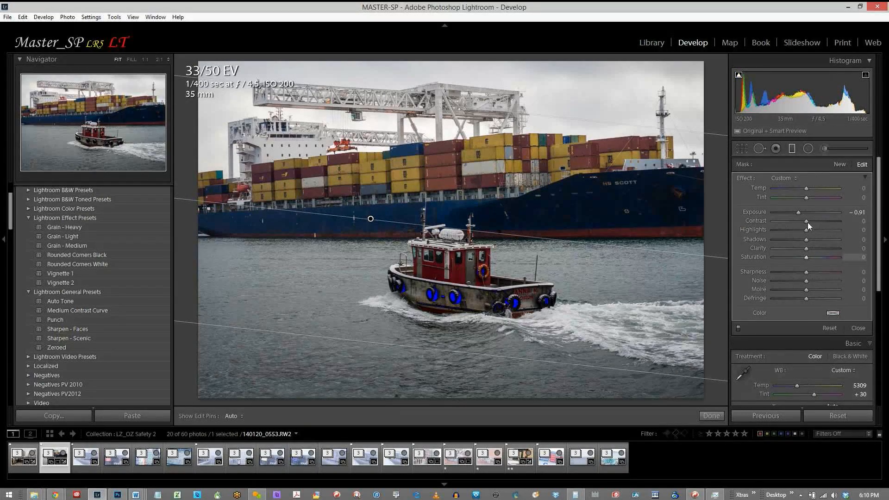
pyautogui.moveTo(799, 213); pyautogui.dragTo(801, 213)
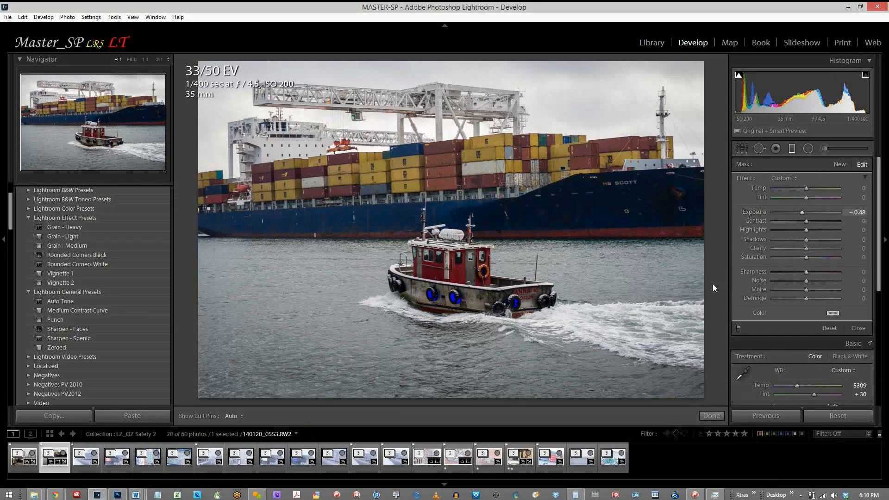
# Step: Paint an adjustment brush mask over the whole tugboat at size 8.0 and density 100, checking coverage with the mask overlay
pyautogui.click(823, 149)
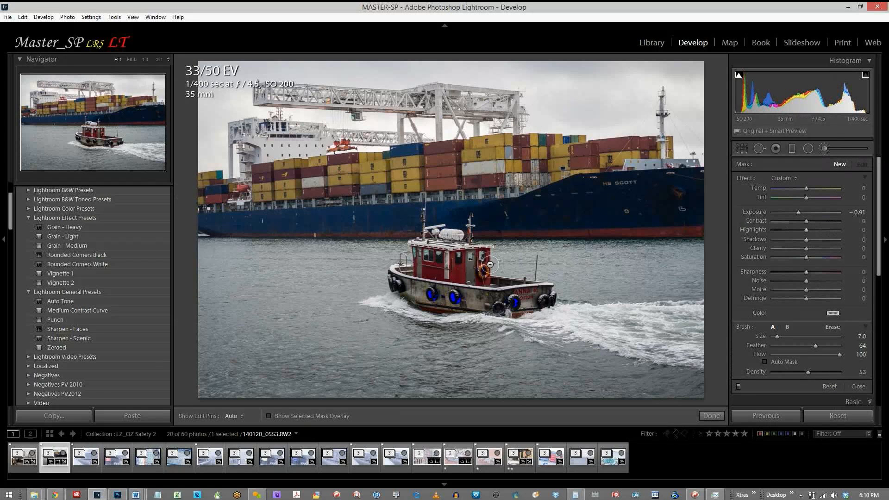
pyautogui.scroll(1, 454, 266)
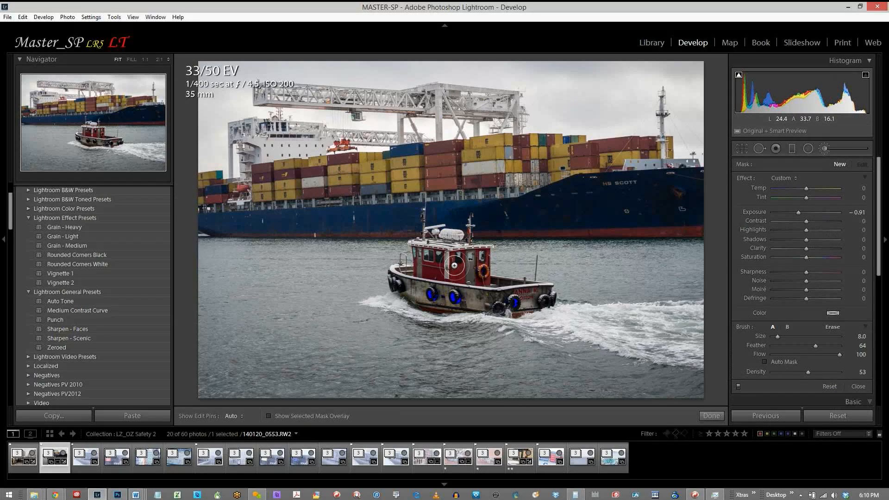
pyautogui.click(269, 416)
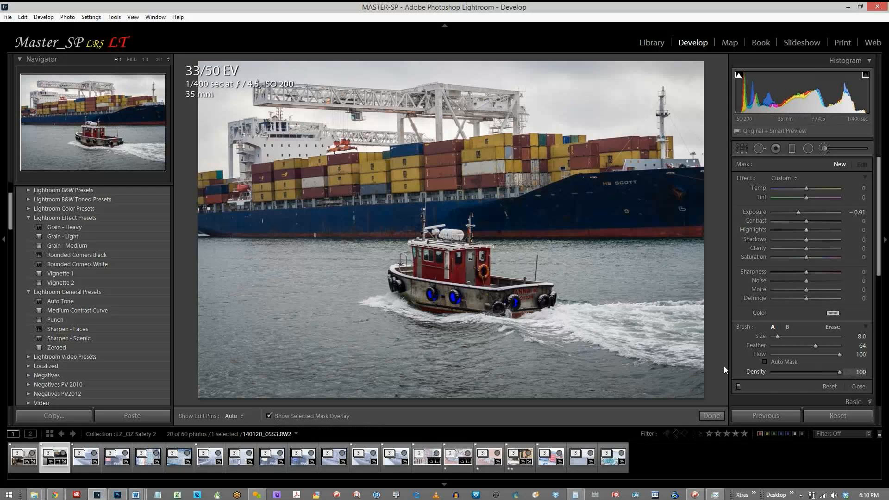
pyautogui.moveTo(469, 254)
pyautogui.mouseDown()
pyautogui.moveTo(427, 245)
pyautogui.moveTo(418, 277)
pyautogui.moveTo(402, 278)
pyautogui.moveTo(416, 290)
pyautogui.moveTo(473, 295)
pyautogui.moveTo(461, 301)
pyautogui.moveTo(539, 299)
pyautogui.moveTo(480, 280)
pyautogui.moveTo(474, 258)
pyautogui.moveTo(447, 268)
pyautogui.moveTo(450, 291)
pyautogui.moveTo(439, 297)
pyautogui.moveTo(434, 290)
pyautogui.moveTo(450, 276)
pyautogui.moveTo(468, 288)
pyautogui.moveTo(446, 279)
pyautogui.mouseUp()
pyautogui.press('h')
pyautogui.press('h')
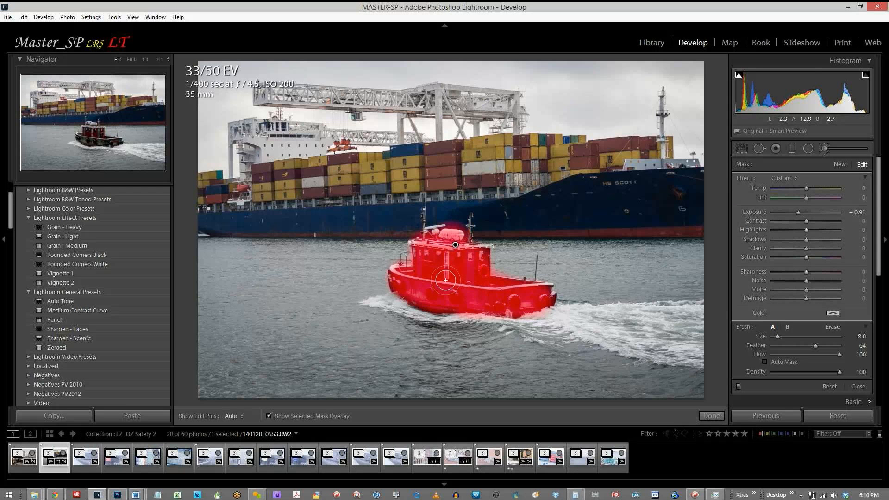
pyautogui.click(269, 416)
# Step: Set the tugboat brush adjustment to Temp 13, Exposure 0.31, Contrast -16, Shadows 34 and Clarity 16
pyautogui.doubleClick(756, 213)
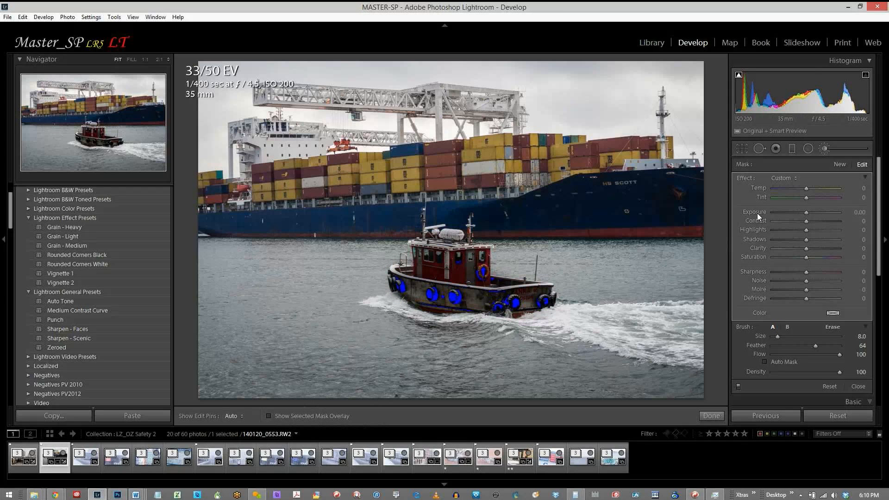
pyautogui.click(808, 212)
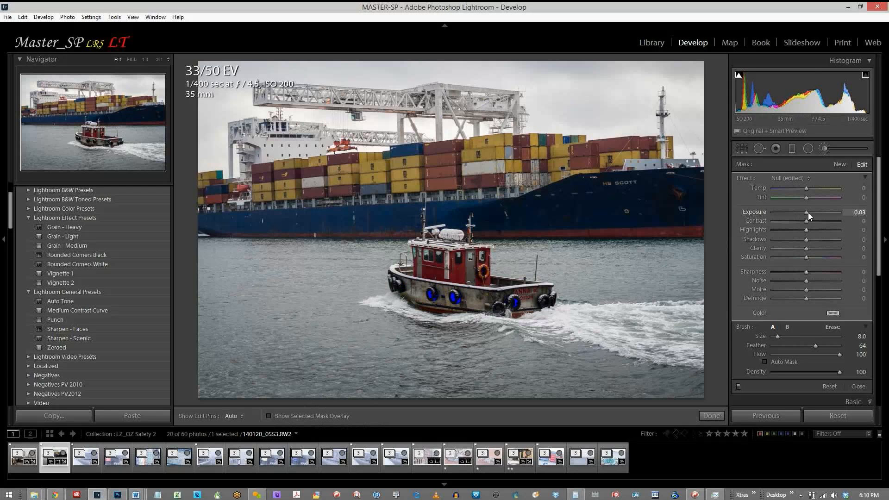
pyautogui.moveTo(807, 213); pyautogui.dragTo(810, 213)
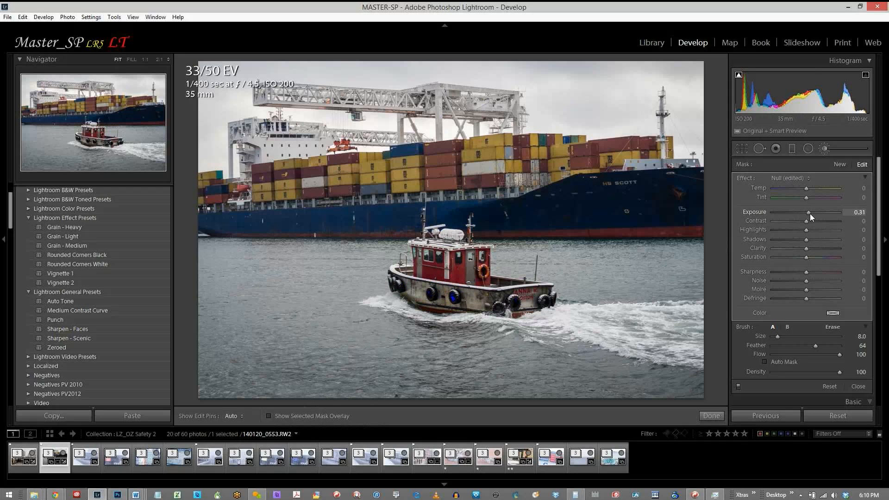
pyautogui.click(807, 189)
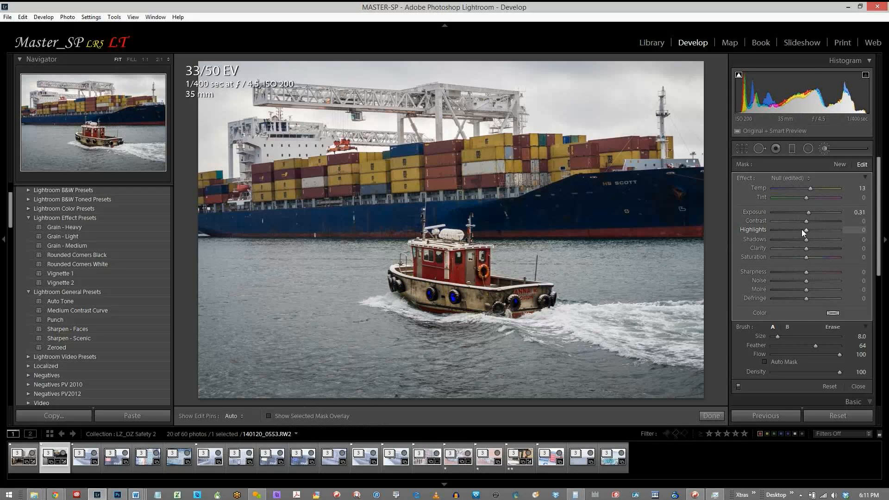
pyautogui.moveTo(807, 240)
pyautogui.mouseDown()
pyautogui.moveTo(821, 240)
pyautogui.moveTo(811, 248)
pyautogui.moveTo(801, 222)
pyautogui.mouseUp()
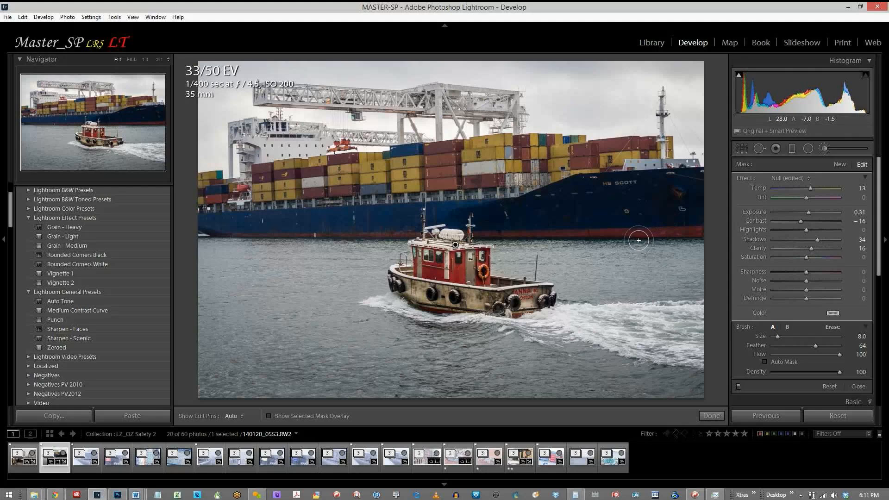
# Step: Compare the tugboat photo's original import state in the history with its latest contrast adjustment state
pyautogui.scroll(-10, 103, 272)
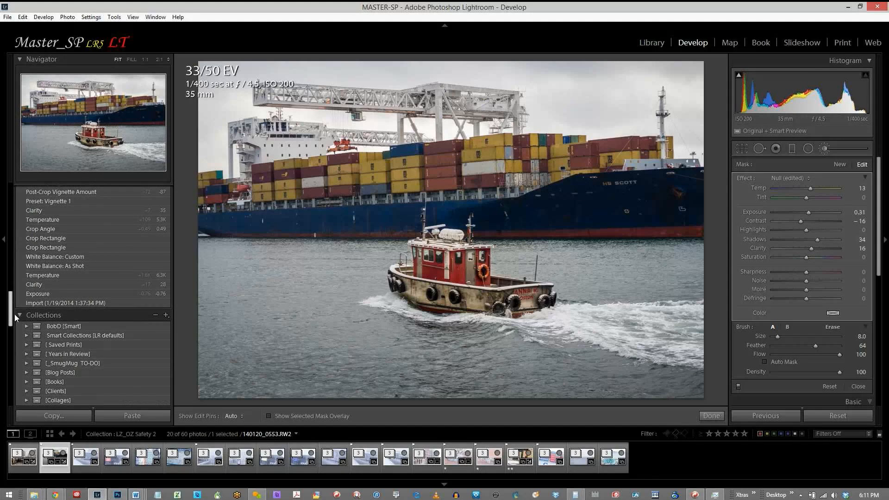
pyautogui.click(38, 307)
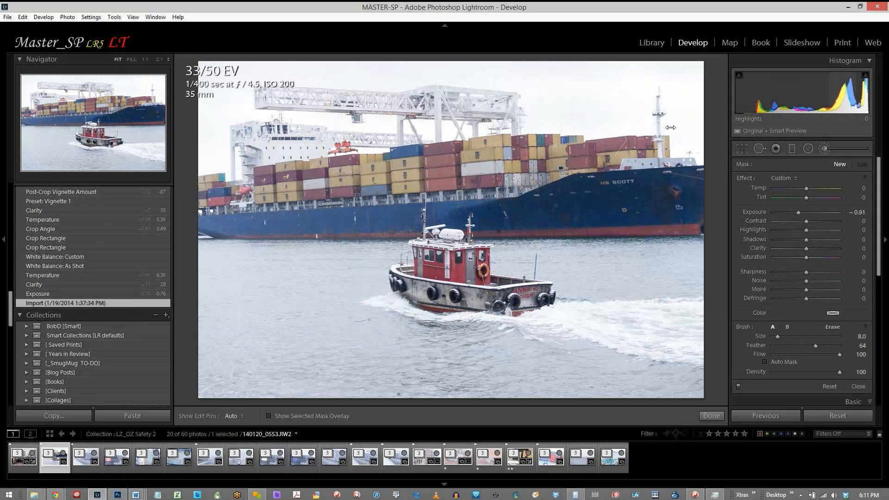
pyautogui.scroll(5, 26, 257)
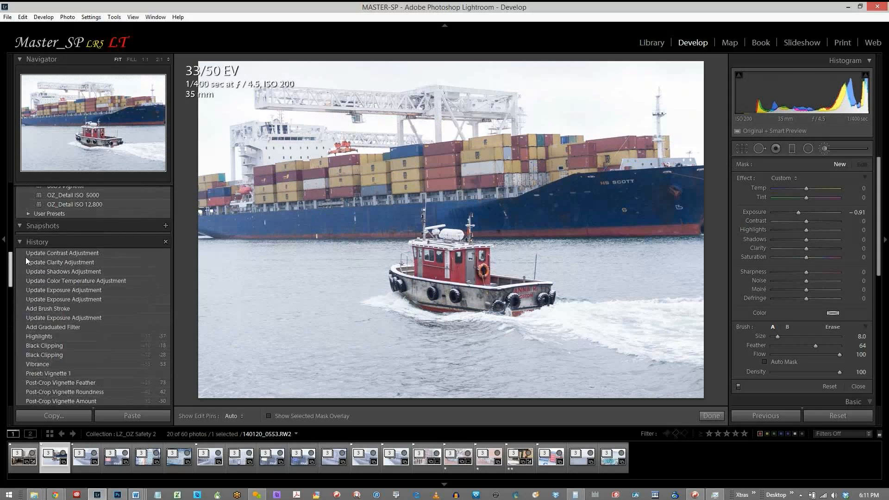
pyautogui.click(35, 279)
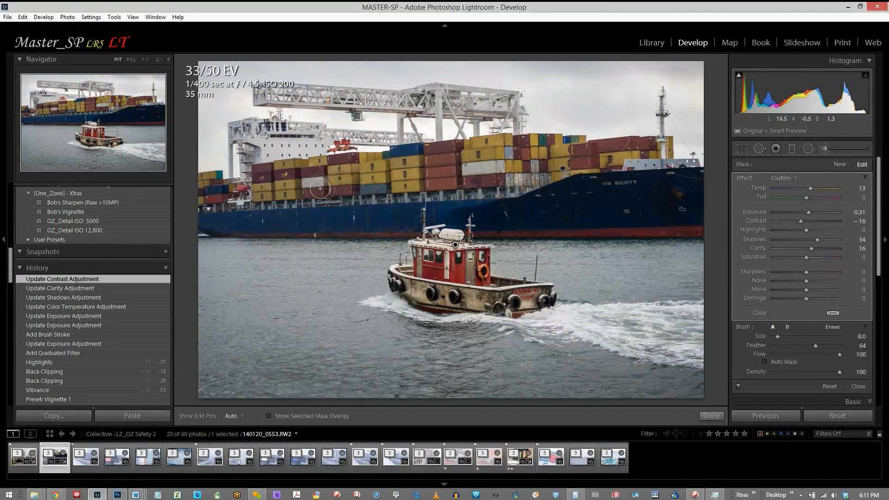
# Step: Brush the container ship with Temp 10, Exposure 0.36 and Clarity 24, and apply the Raw >10MP sharpening preset with Luminance noise reduction at 37
pyautogui.click(825, 151)
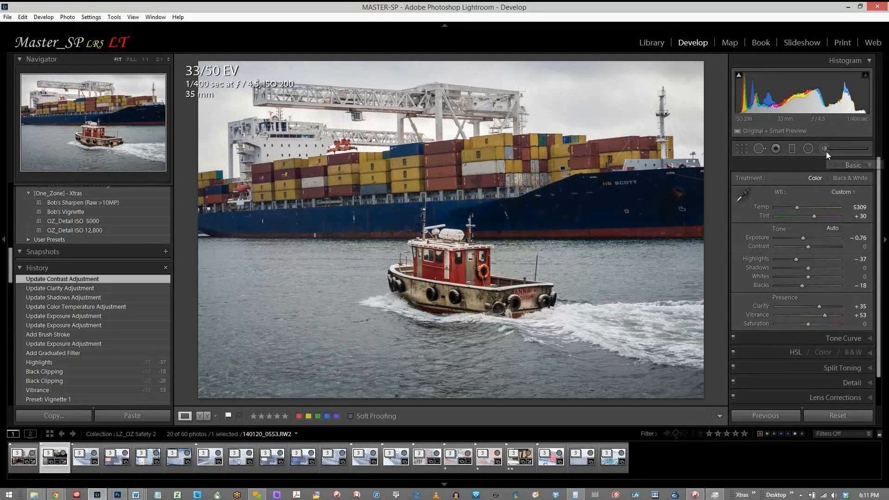
pyautogui.click(825, 149)
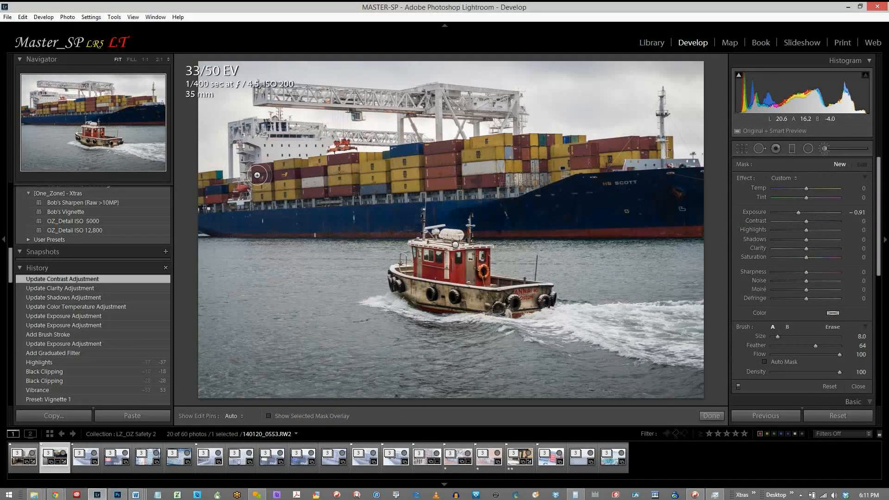
pyautogui.click(268, 416)
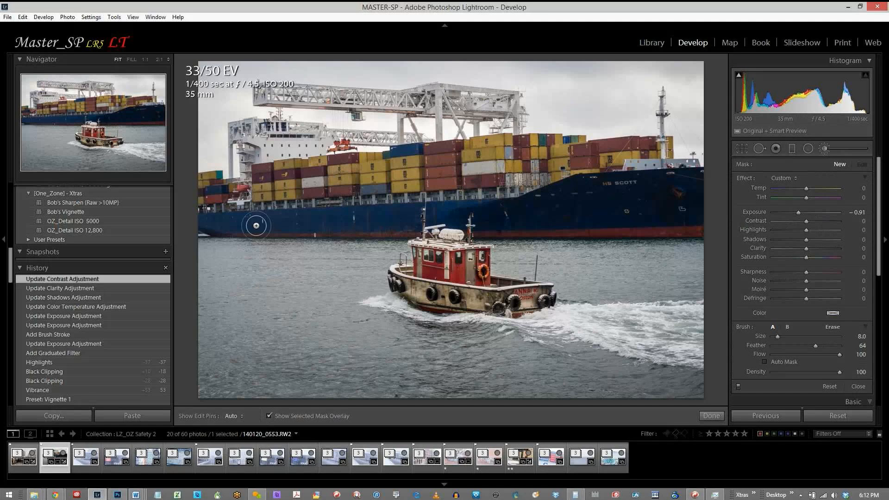
pyautogui.moveTo(256, 174)
pyautogui.mouseDown()
pyautogui.moveTo(363, 173)
pyautogui.moveTo(383, 170)
pyautogui.moveTo(313, 168)
pyautogui.moveTo(401, 168)
pyautogui.moveTo(492, 154)
pyautogui.moveTo(392, 156)
pyautogui.moveTo(559, 145)
pyautogui.moveTo(652, 150)
pyautogui.moveTo(588, 165)
pyautogui.moveTo(664, 170)
pyautogui.moveTo(600, 186)
pyautogui.moveTo(674, 183)
pyautogui.moveTo(615, 208)
pyautogui.moveTo(699, 188)
pyautogui.moveTo(671, 192)
pyautogui.moveTo(556, 171)
pyautogui.moveTo(479, 178)
pyautogui.moveTo(535, 183)
pyautogui.moveTo(251, 194)
pyautogui.moveTo(486, 200)
pyautogui.moveTo(503, 183)
pyautogui.moveTo(267, 183)
pyautogui.moveTo(222, 197)
pyautogui.moveTo(206, 189)
pyautogui.moveTo(213, 180)
pyautogui.moveTo(198, 189)
pyautogui.moveTo(216, 199)
pyautogui.moveTo(292, 199)
pyautogui.mouseUp()
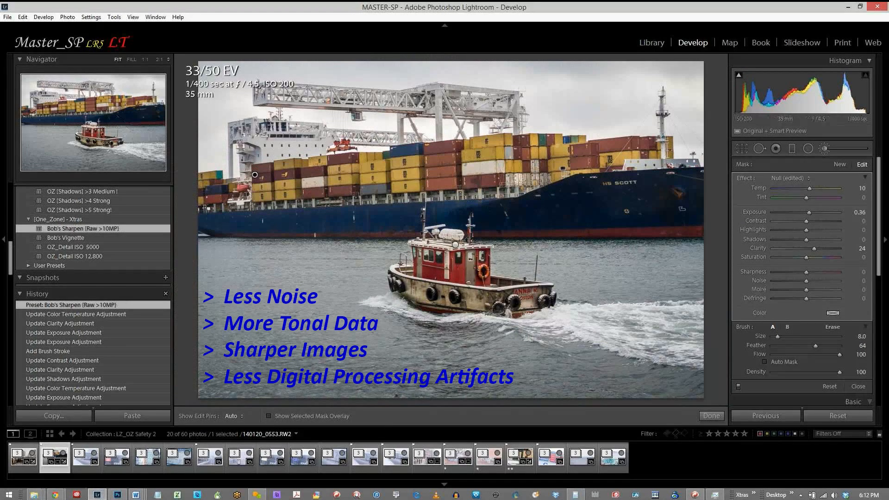
pyautogui.press('z')
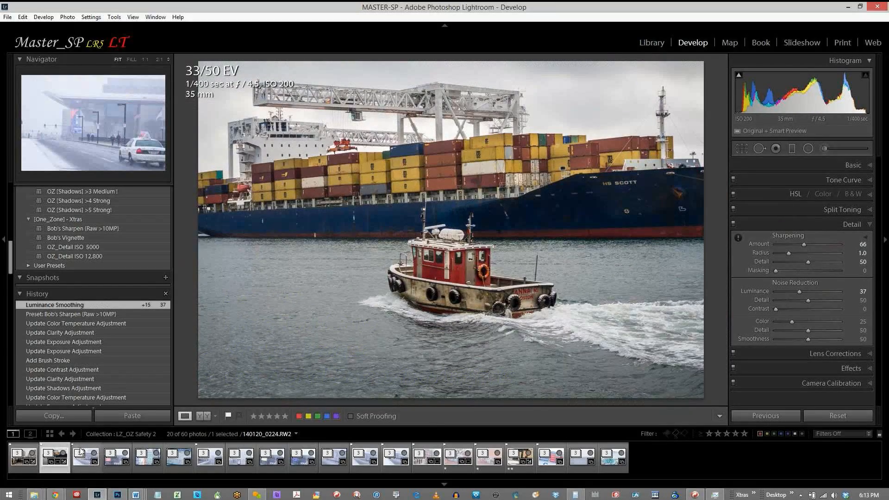
# Step: Compare highlight clipping across the office building stack's 33/50, 1 33/100 and 2 EV exposures, and collapse the stack on the 33/50 EV shot
pyautogui.click(80, 451)
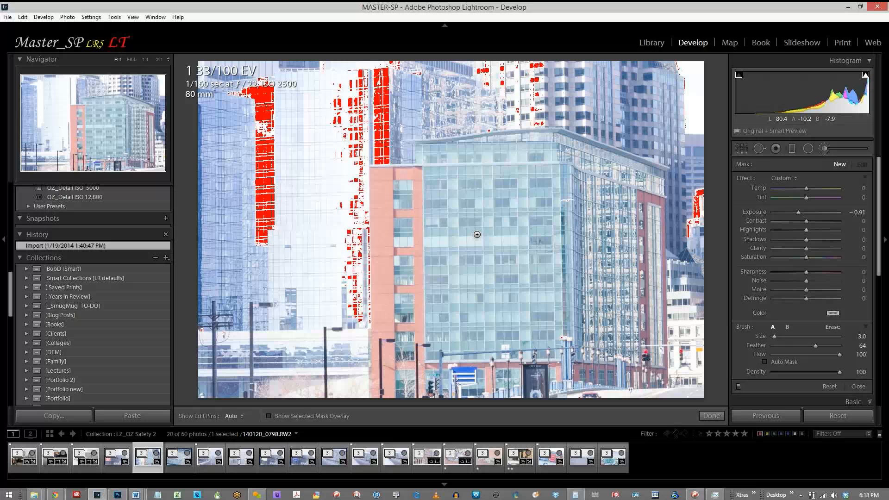
pyautogui.click(141, 455)
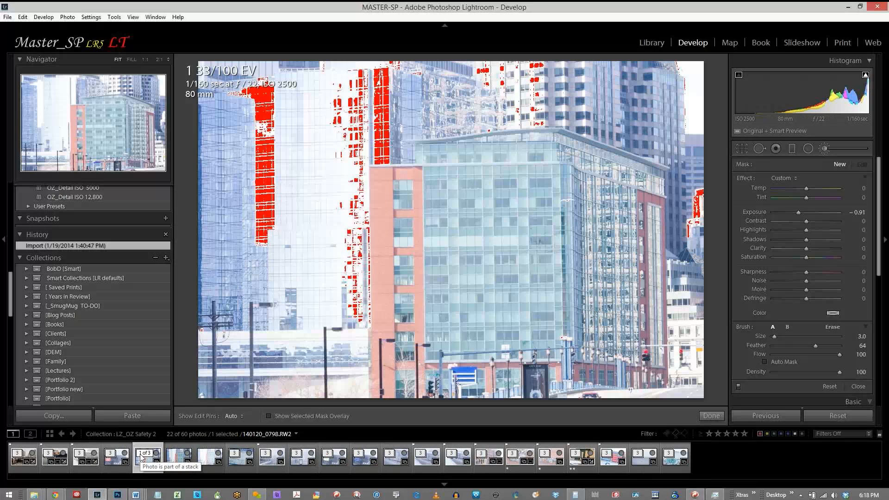
pyautogui.click(175, 458)
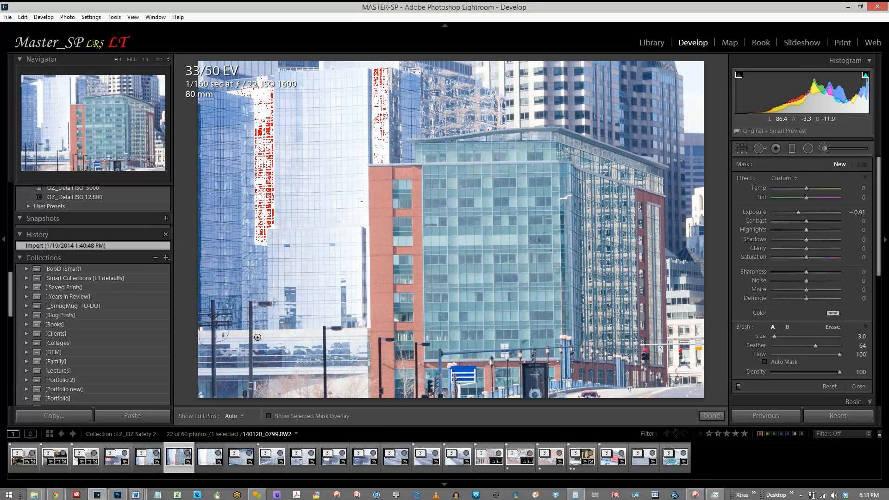
pyautogui.click(204, 459)
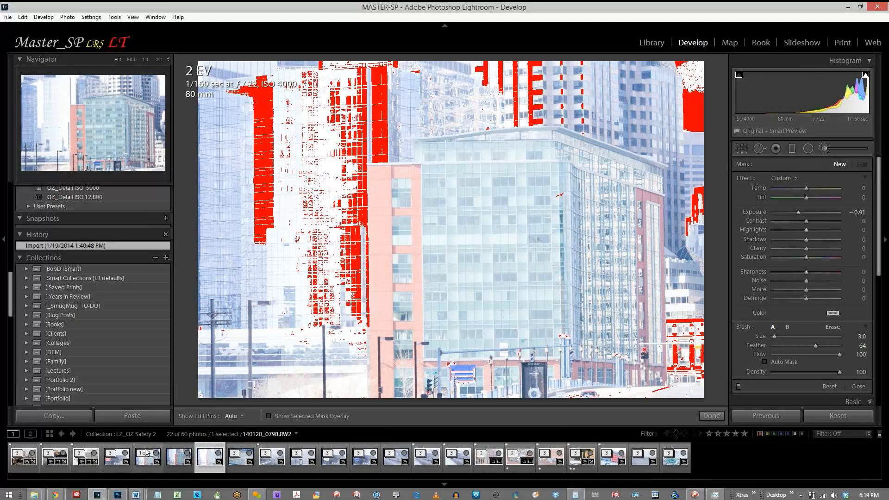
pyautogui.click(141, 463)
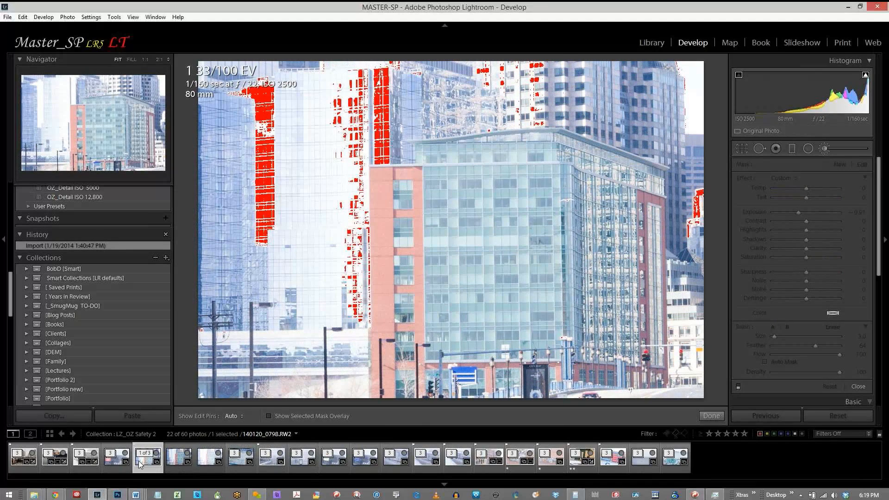
pyautogui.click(173, 468)
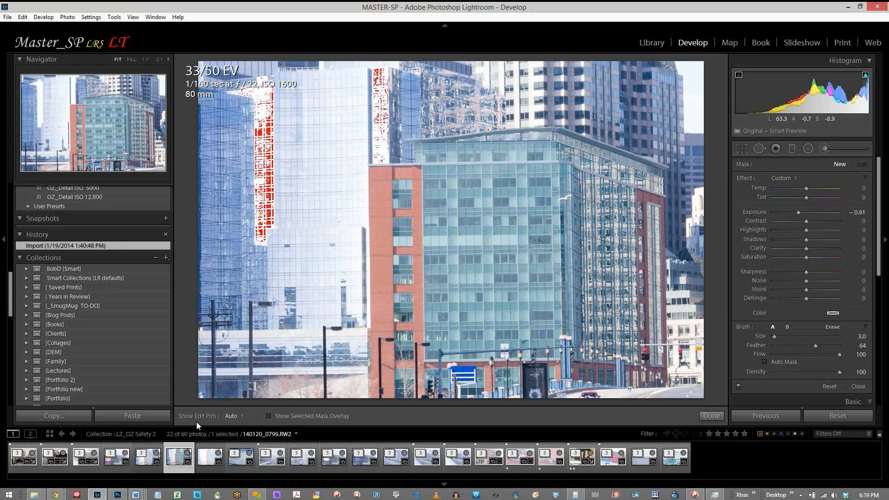
pyautogui.click(176, 456)
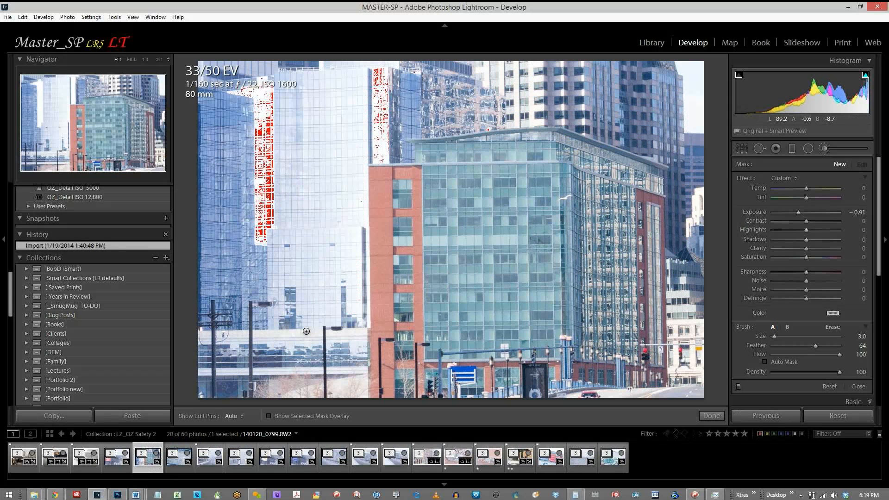
# Step: Try Auto Tone on the 33/50 EV office building photo, with Exposure raised to -0.47 and -0.19
pyautogui.click(829, 147)
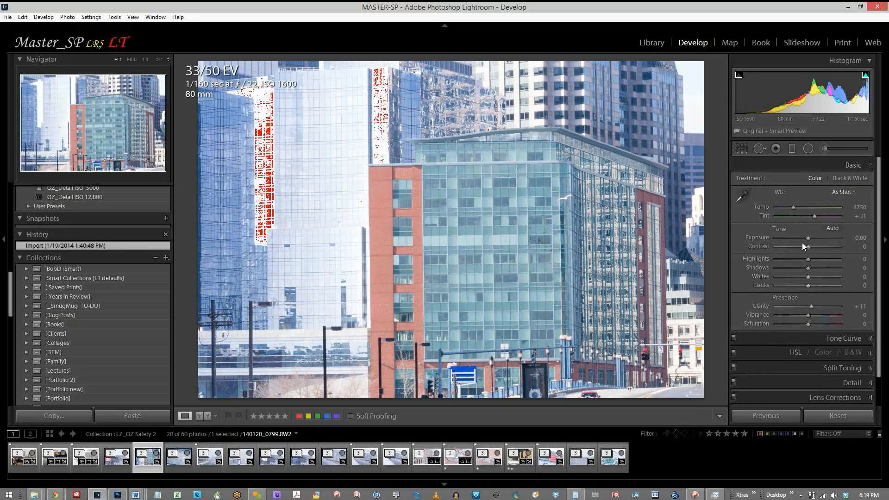
pyautogui.click(831, 228)
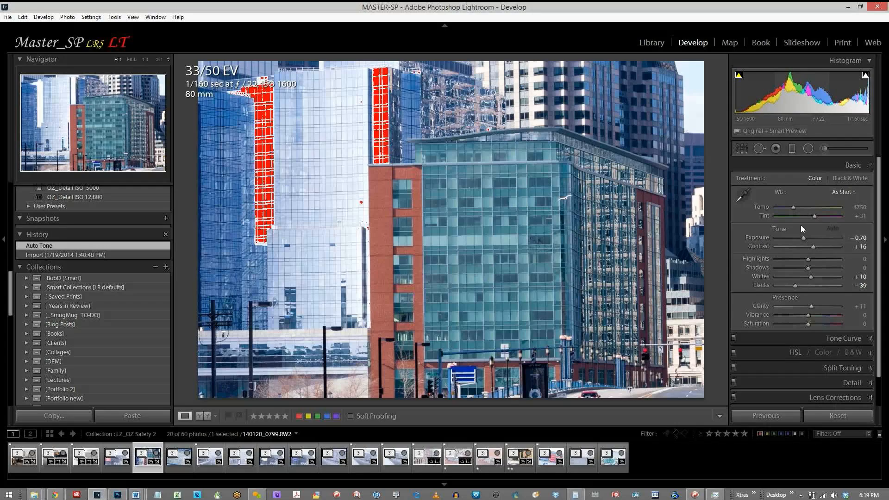
pyautogui.moveTo(802, 238); pyautogui.dragTo(804, 240)
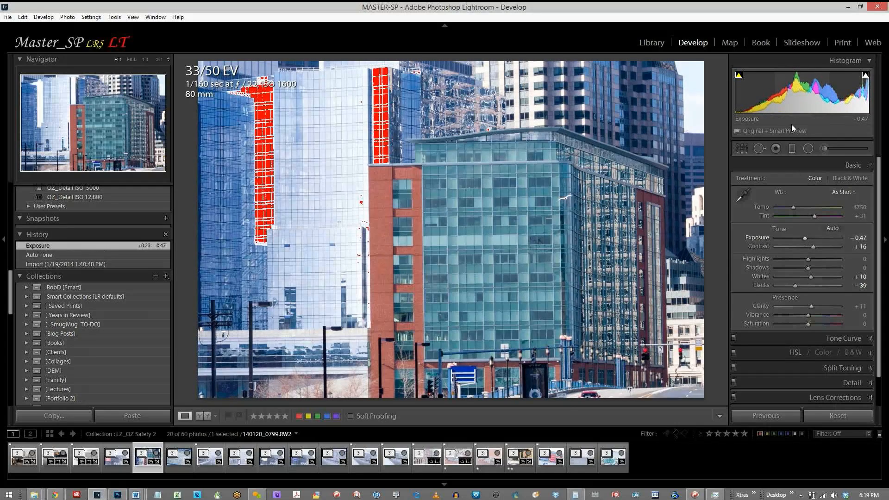
pyautogui.moveTo(797, 97); pyautogui.dragTo(785, 108)
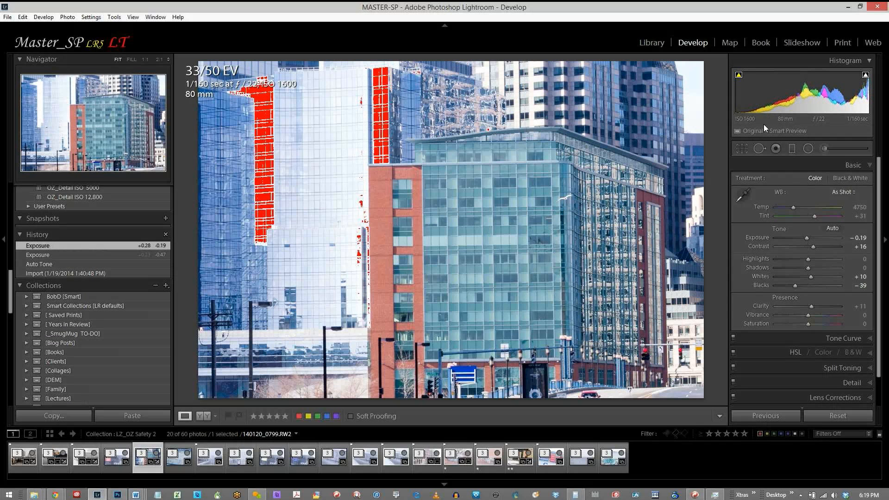
# Step: Compare the office building photo's import and Auto Tone states in the history, ending on the import state
pyautogui.click(62, 275)
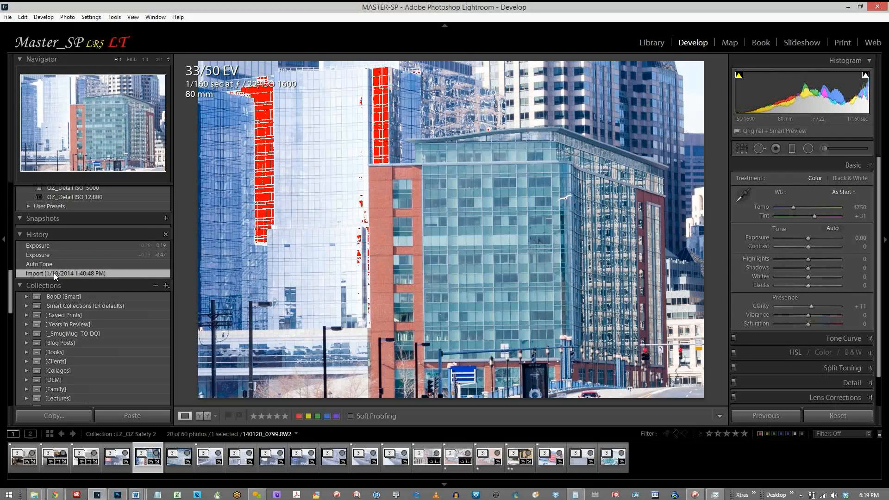
pyautogui.click(39, 263)
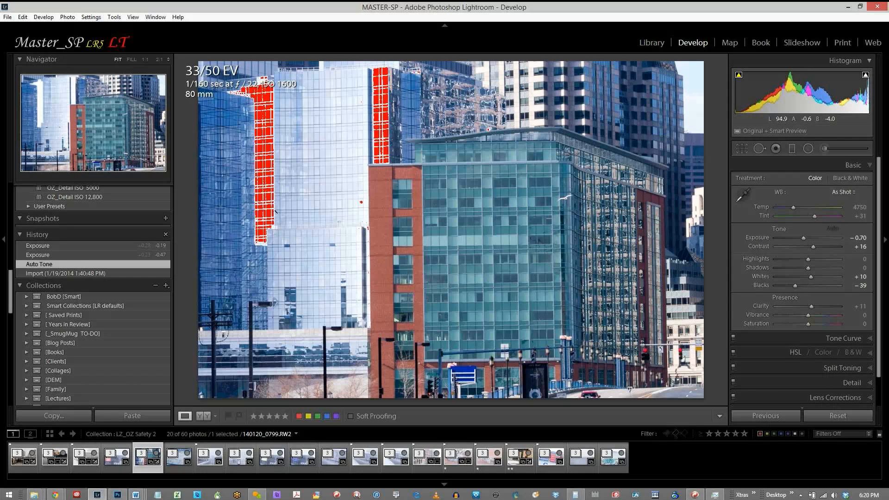
pyautogui.click(82, 273)
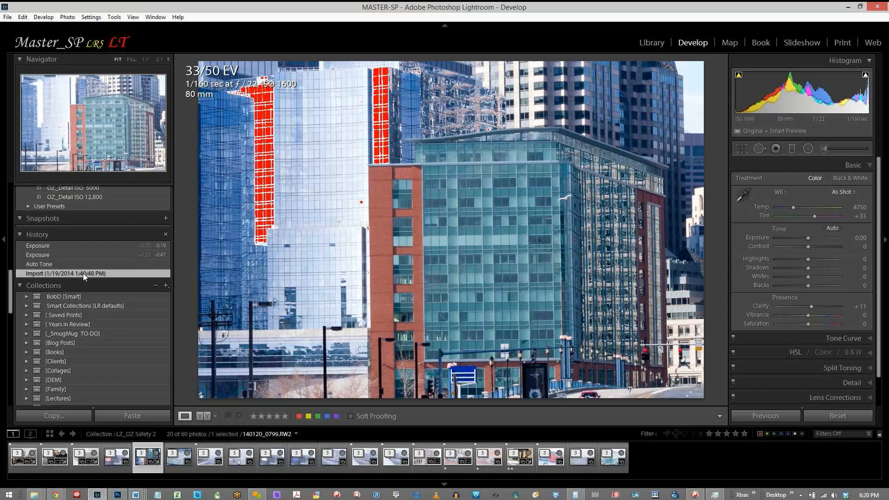
# Step: Restore the office building photo's Auto Tone state from the history and set Exposure to -0.68
pyautogui.click(83, 263)
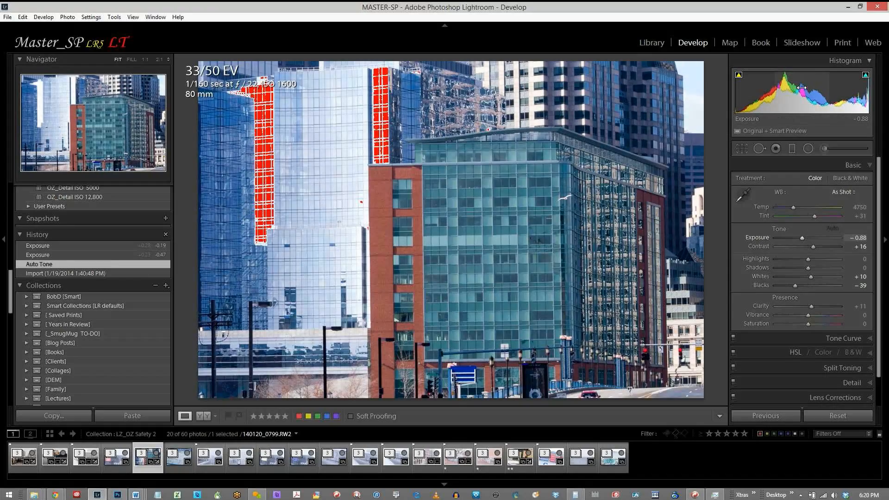
pyautogui.moveTo(802, 87); pyautogui.dragTo(801, 87)
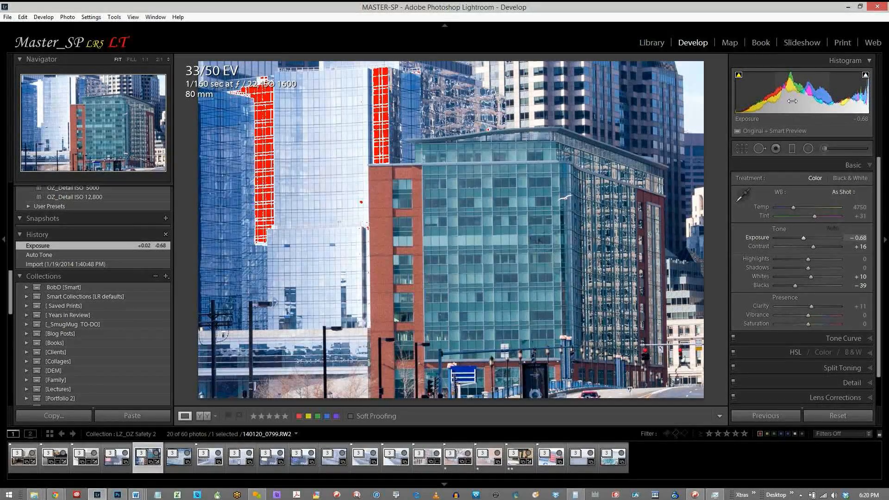
# Step: Sample a neutral white balance from the gray road, compare it with the previous Exposure state, and set Highlights to -93
pyautogui.click(743, 198)
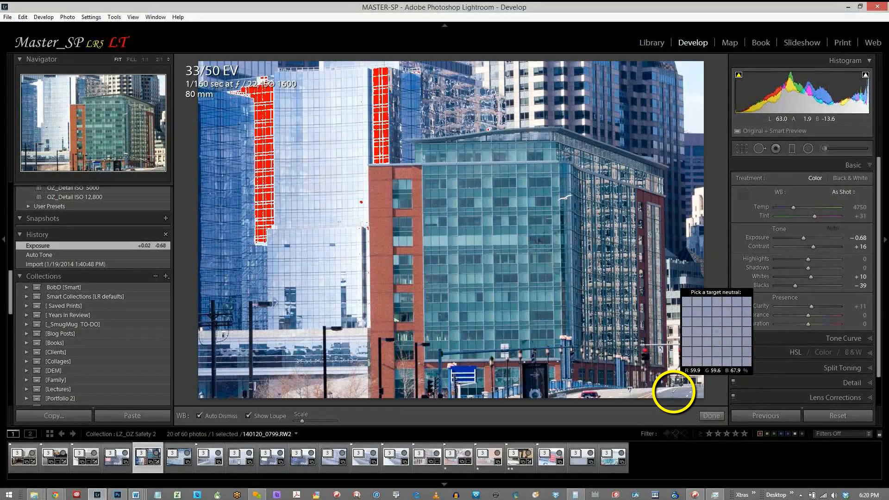
pyautogui.click(674, 393)
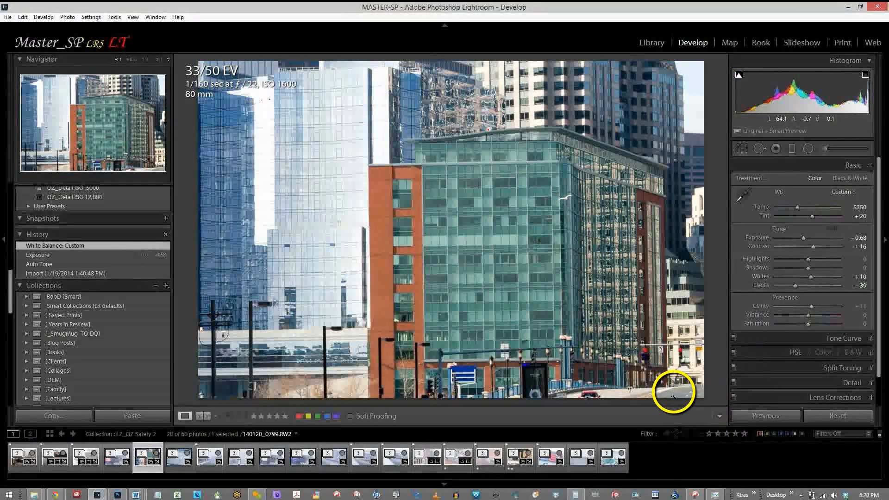
pyautogui.click(42, 255)
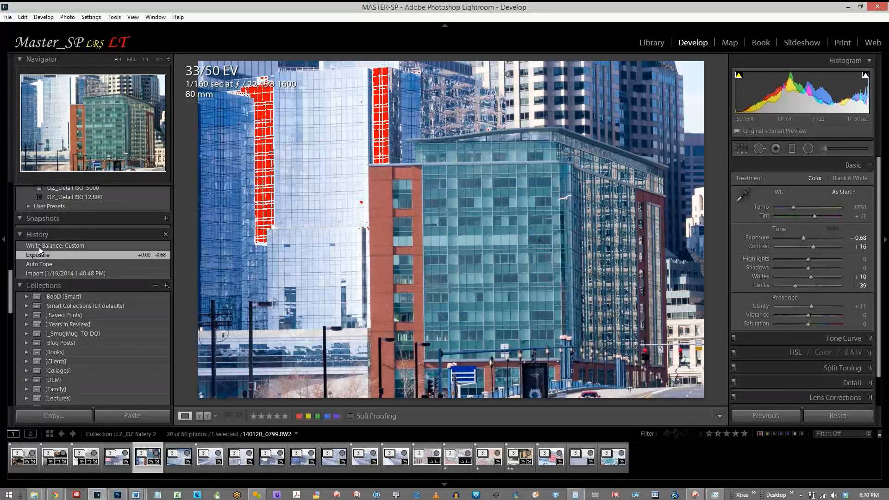
pyautogui.click(39, 246)
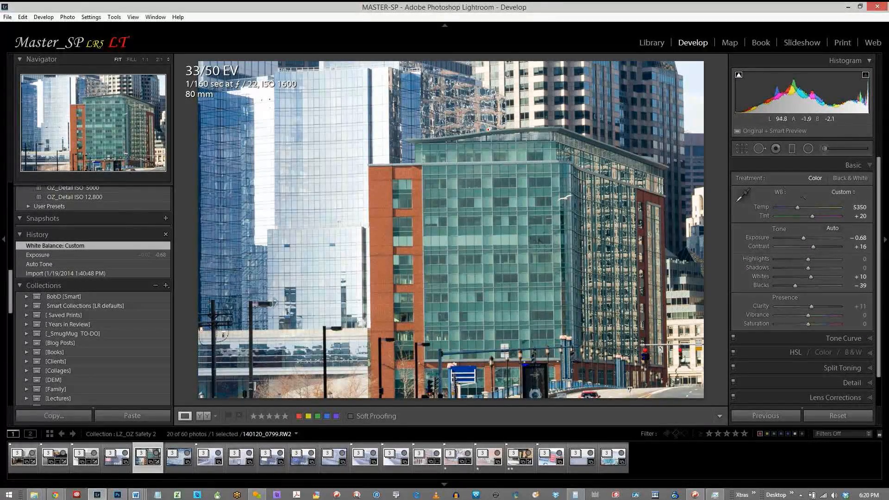
pyautogui.moveTo(808, 259); pyautogui.dragTo(778, 260)
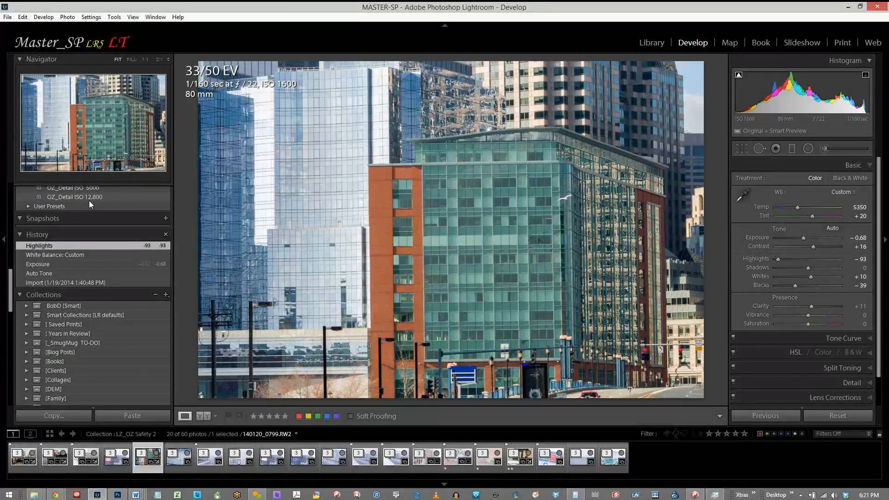
# Step: Try the Vignette 1 preset on the office building photo with the Post-Crop Vignetting Amount at -9, and reset the Amount
pyautogui.scroll(3, 89, 201)
pyautogui.scroll(2, 90, 201)
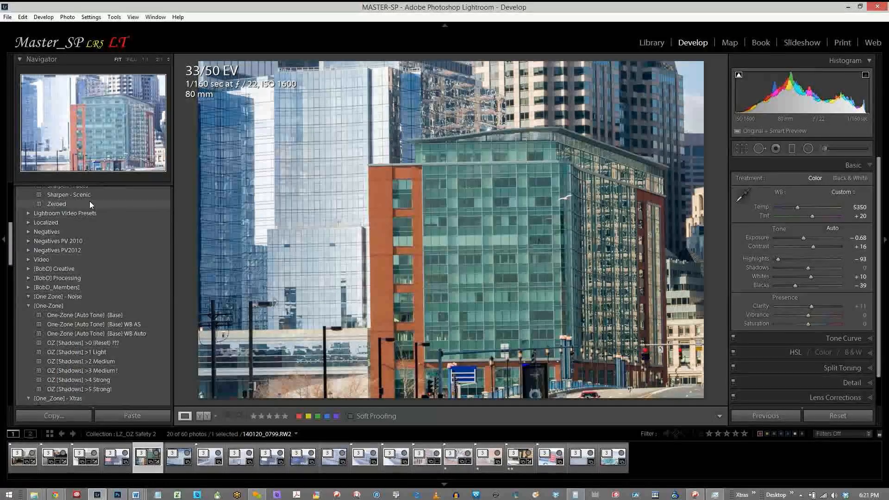
pyautogui.scroll(3, 90, 201)
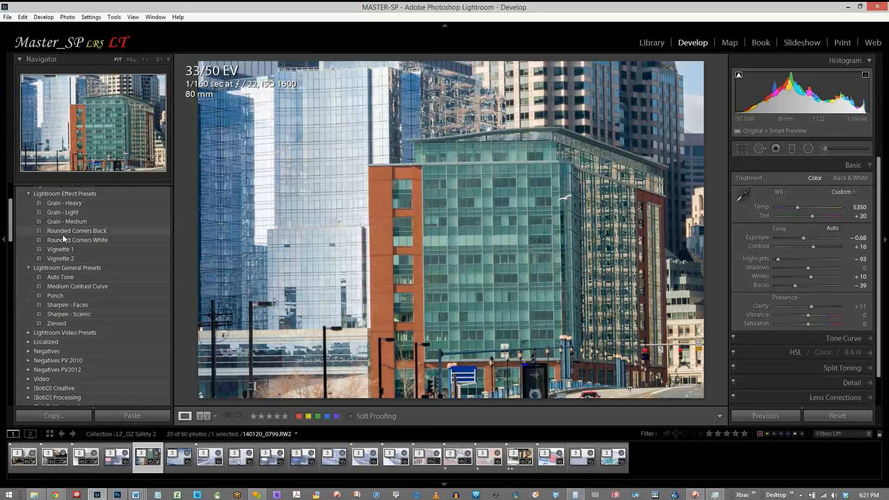
pyautogui.click(59, 249)
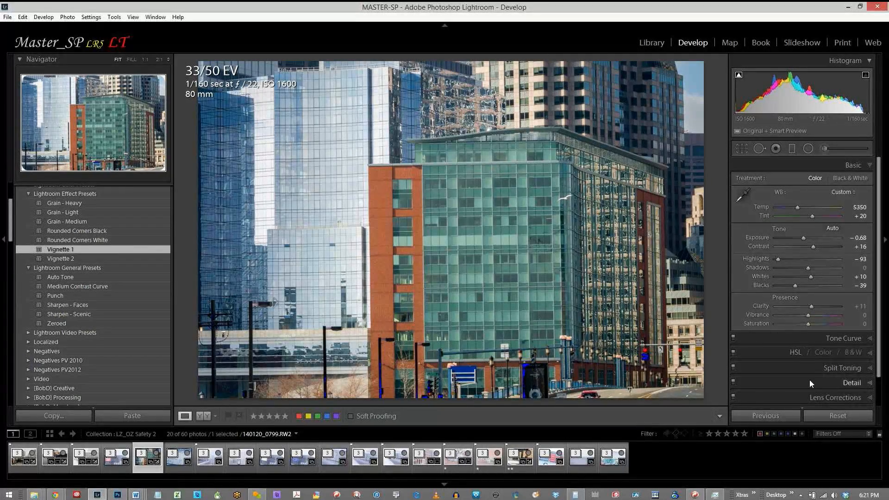
pyautogui.scroll(-1, 809, 378)
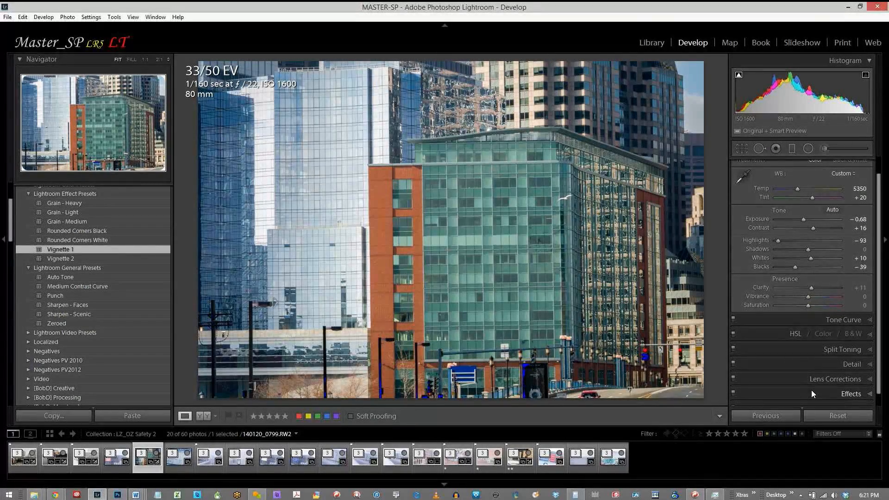
pyautogui.click(811, 390)
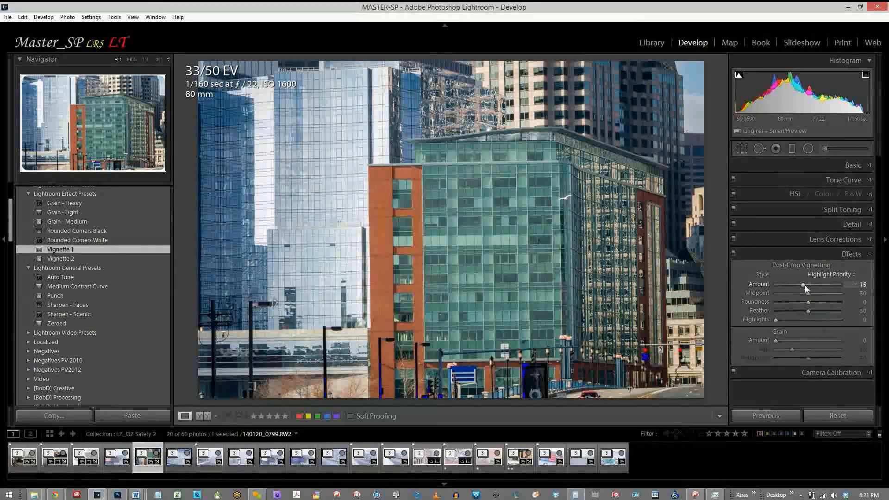
pyautogui.moveTo(805, 285); pyautogui.dragTo(805, 285)
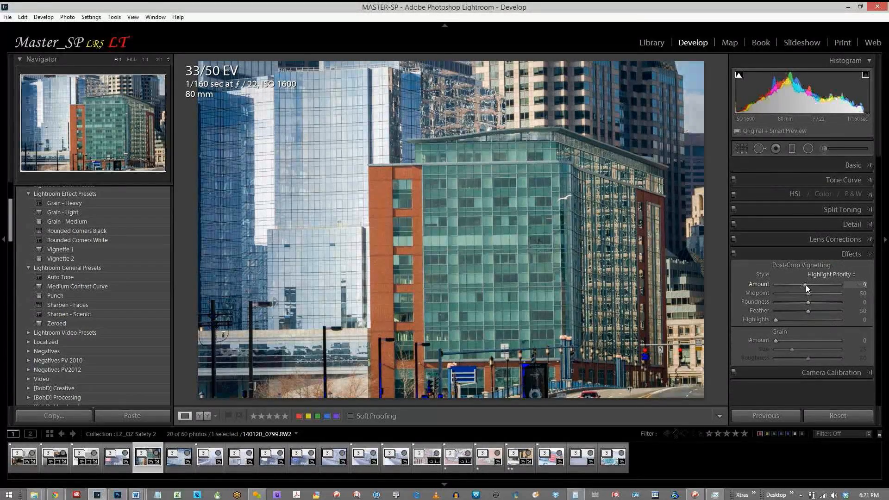
pyautogui.doubleClick(763, 284)
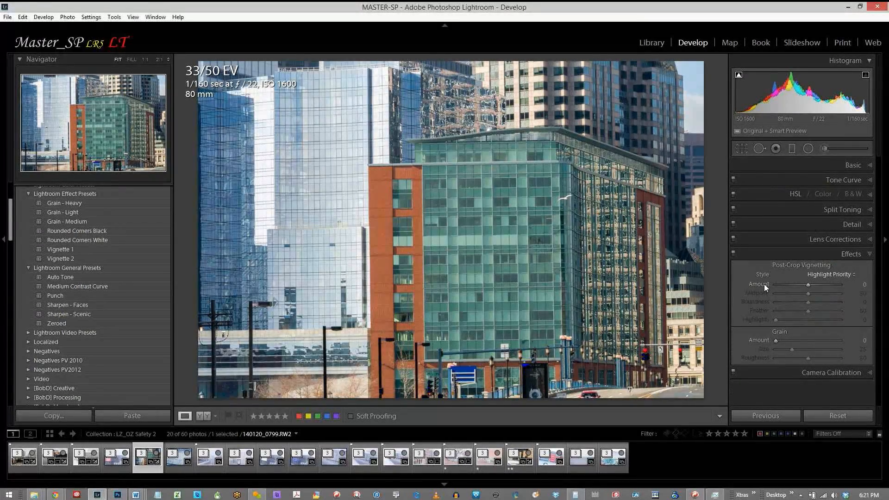
# Step: Reapply the Vignette 1 preset with Color Priority style and a weaker Amount, and set Vibrance to +12
pyautogui.click(63, 249)
pyautogui.click(817, 276)
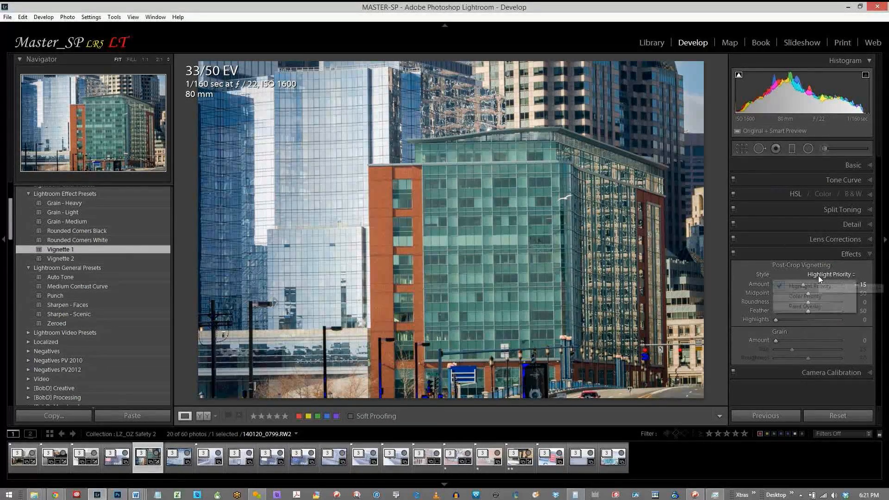
pyautogui.click(804, 295)
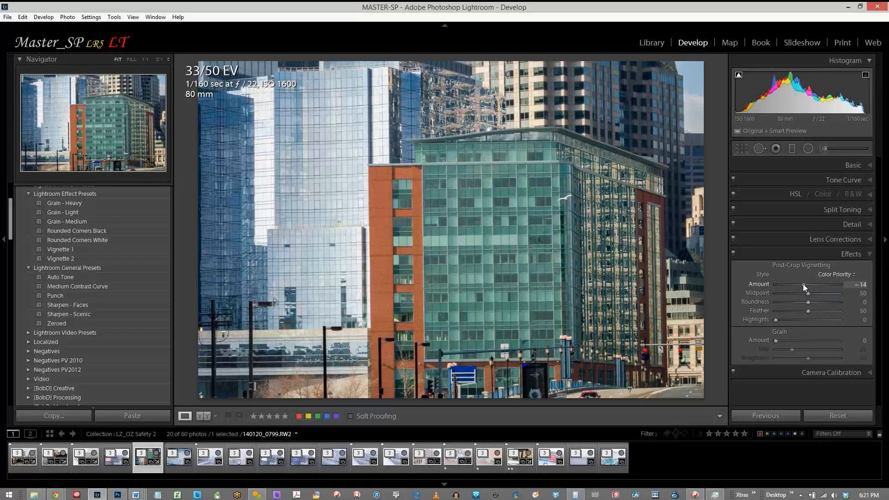
pyautogui.moveTo(803, 284); pyautogui.dragTo(805, 284)
pyautogui.click(794, 166)
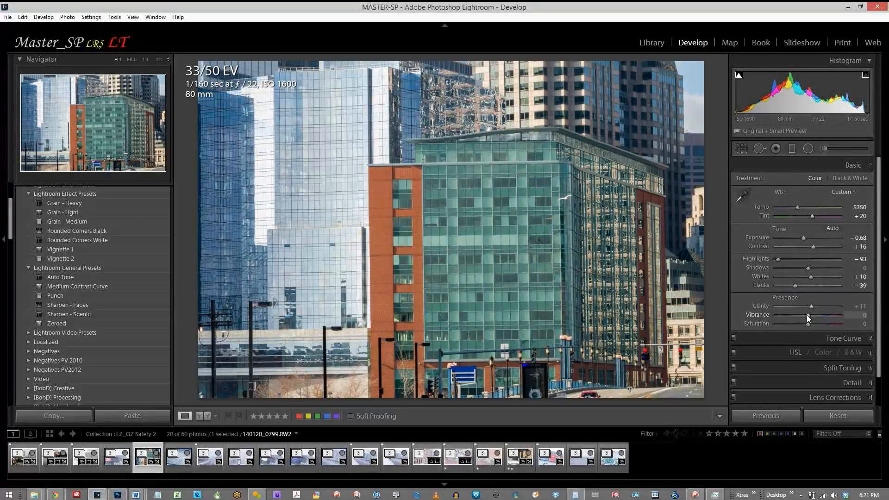
pyautogui.moveTo(807, 314); pyautogui.dragTo(812, 316)
# Step: Add a vertical-edged graduated filter across the glass towers beside the brick corner, with Exposure at 0.00 and Highlights at -57
pyautogui.click(792, 147)
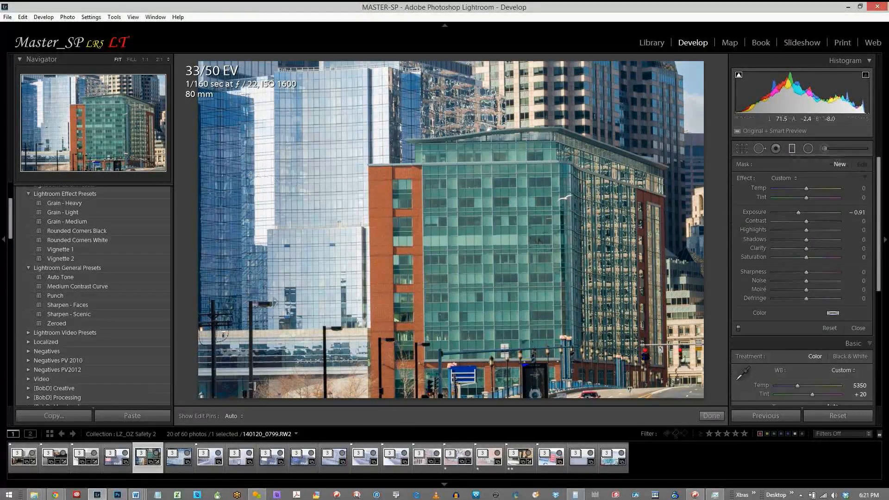
pyautogui.moveTo(252, 175); pyautogui.dragTo(376, 179)
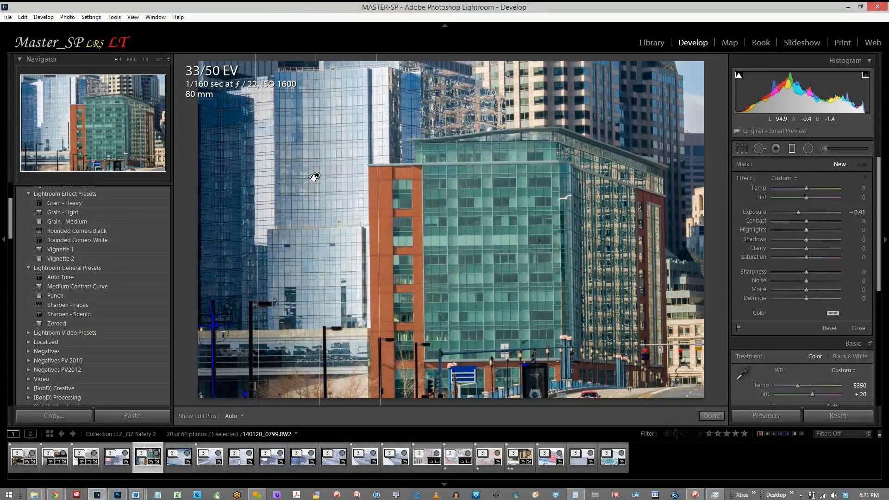
pyautogui.doubleClick(761, 212)
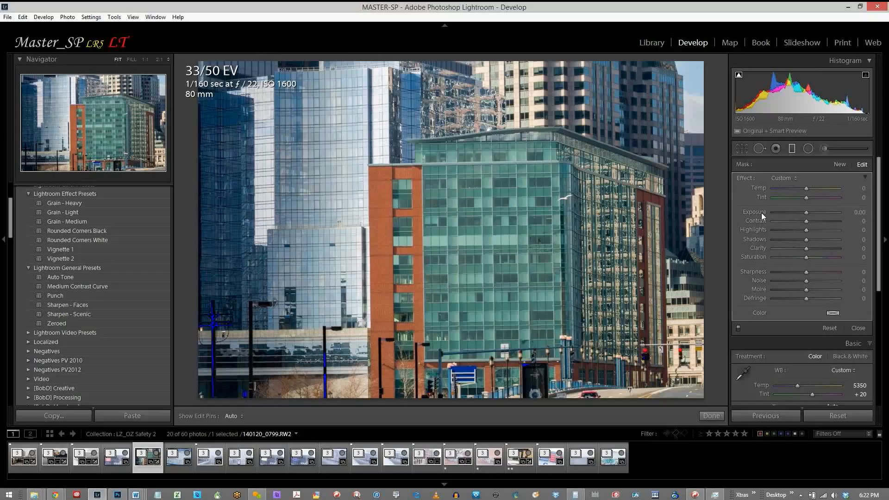
pyautogui.moveTo(807, 211); pyautogui.dragTo(776, 231)
pyautogui.doubleClick(806, 212)
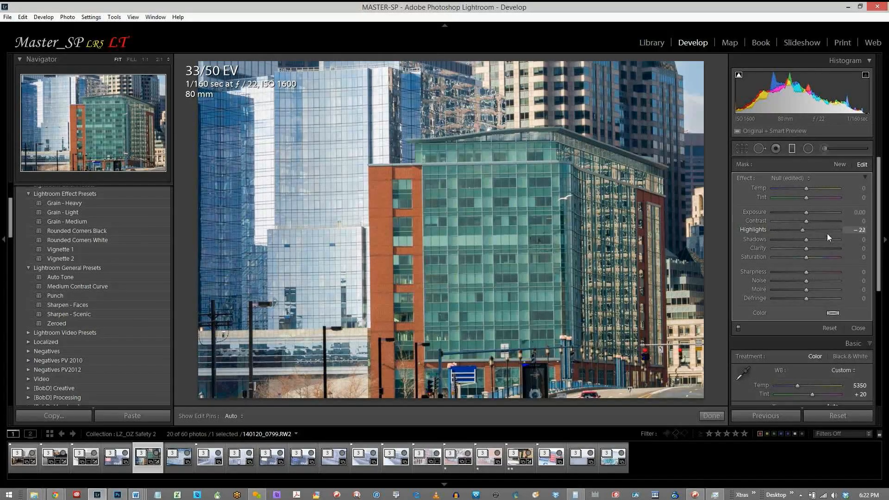
pyautogui.click(787, 235)
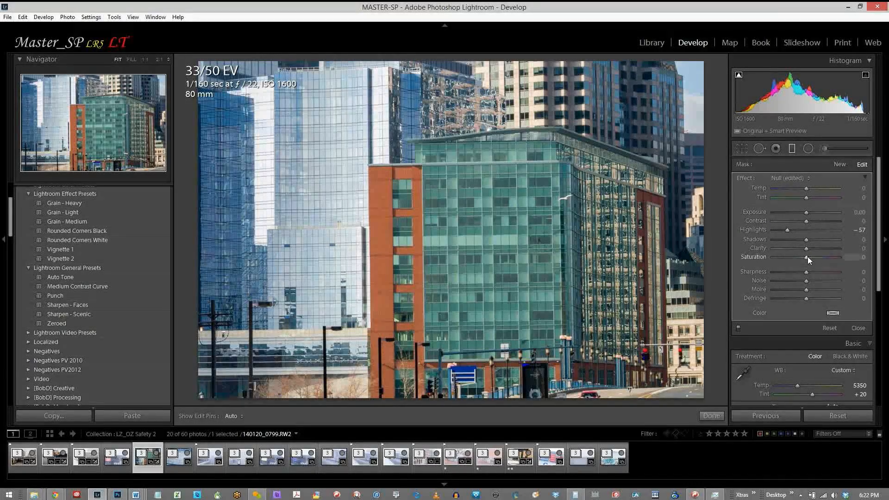
# Step: Set the graduated filter's Saturation to -8 and shift its center onto the green building's brick corner
pyautogui.moveTo(806, 257); pyautogui.dragTo(767, 256)
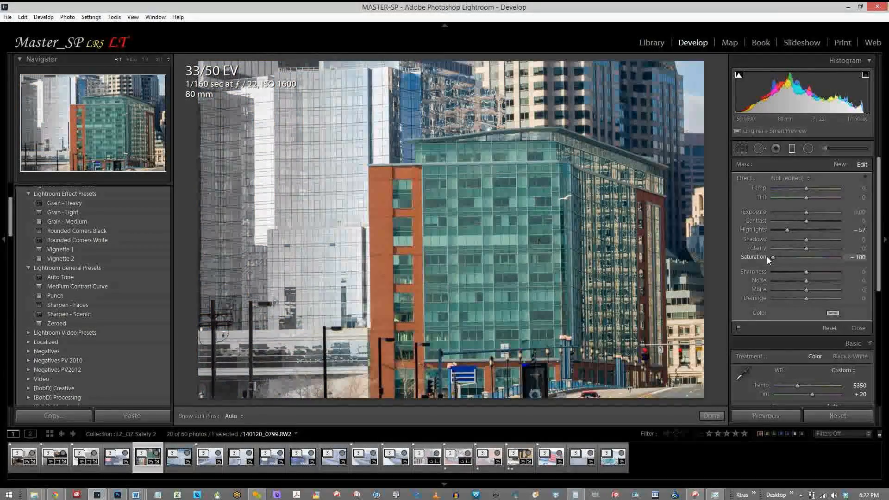
pyautogui.moveTo(767, 256); pyautogui.dragTo(805, 256)
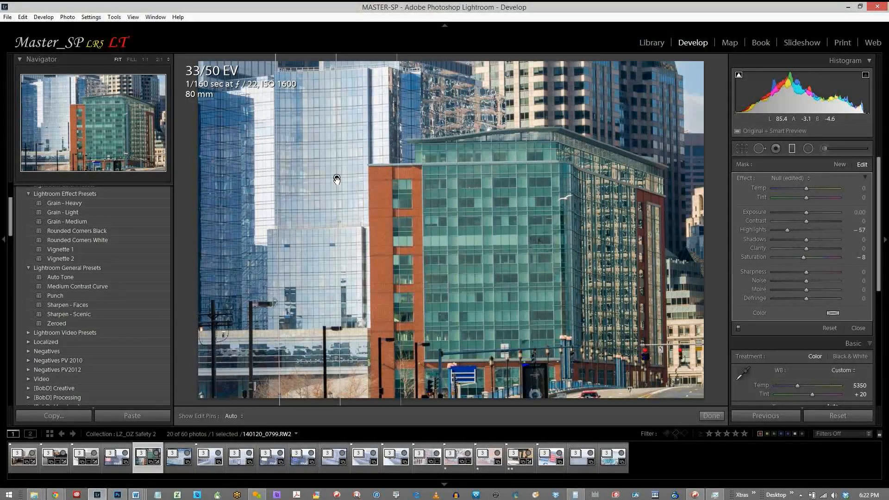
pyautogui.moveTo(337, 179); pyautogui.dragTo(397, 178)
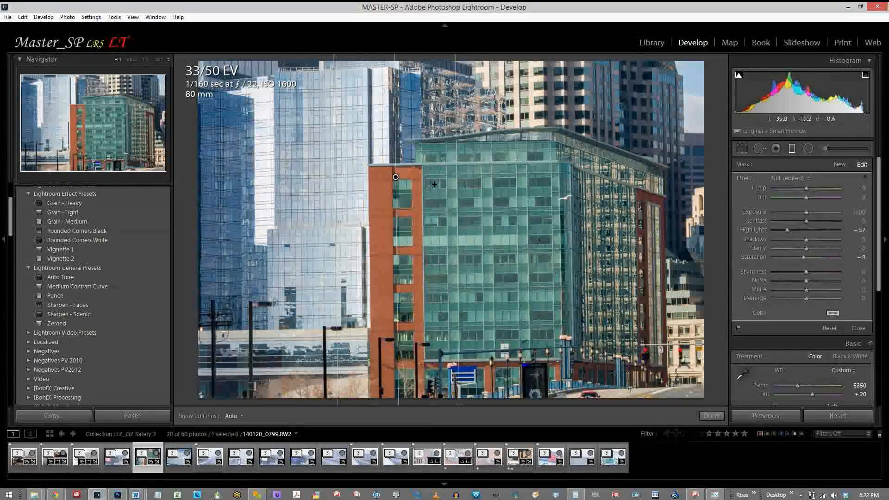
pyautogui.moveTo(457, 190)
pyautogui.mouseDown()
pyautogui.moveTo(435, 192)
pyautogui.moveTo(453, 192)
pyautogui.mouseUp()
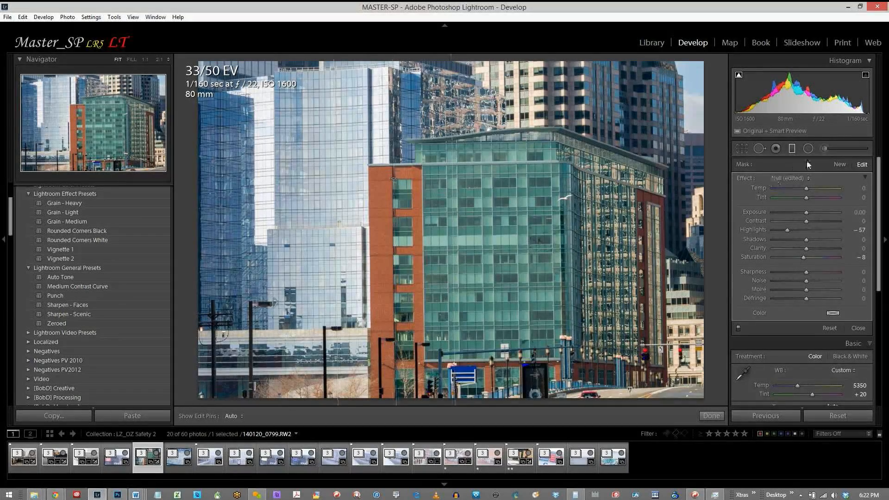
# Step: Set the office building photo's Clarity to +51, Contrast to +12 and Shadows to +35 in the global adjustments
pyautogui.click(823, 150)
pyautogui.click(824, 149)
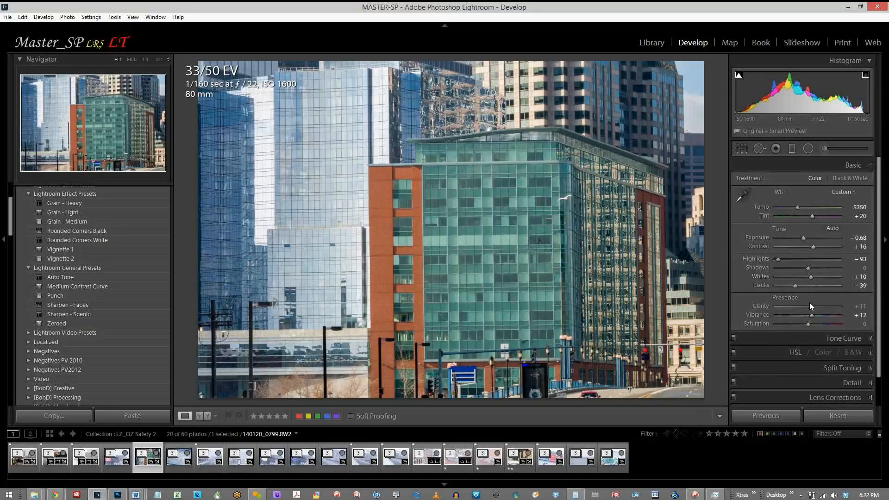
pyautogui.moveTo(813, 307); pyautogui.dragTo(826, 304)
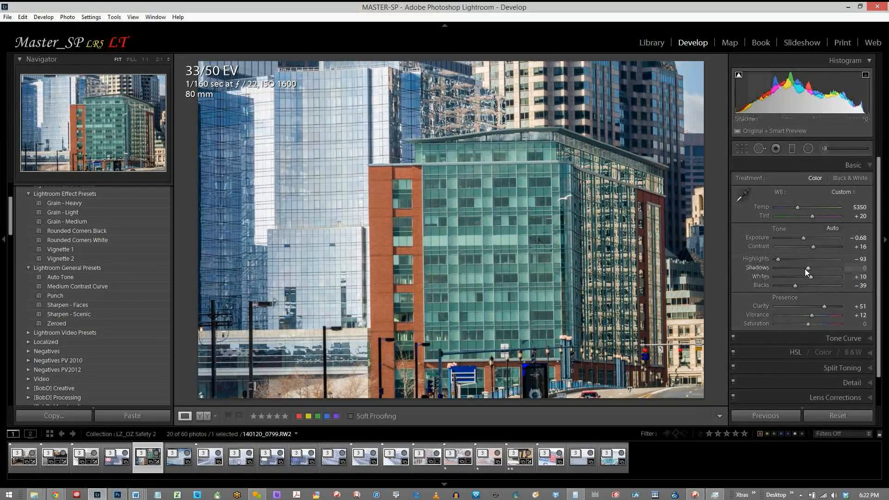
pyautogui.moveTo(814, 247); pyautogui.dragTo(818, 268)
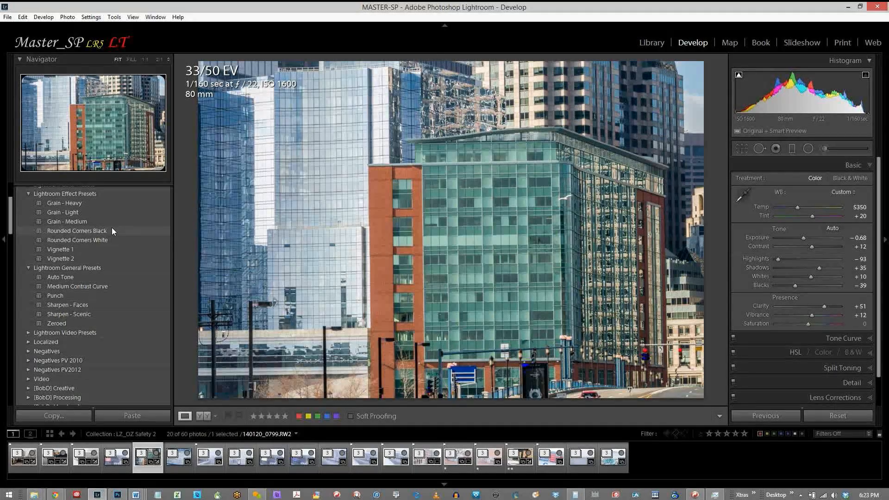
# Step: Compare the office building photo's early history state with its latest Shadows edit, ending on the Shadows state
pyautogui.scroll(-6, 112, 227)
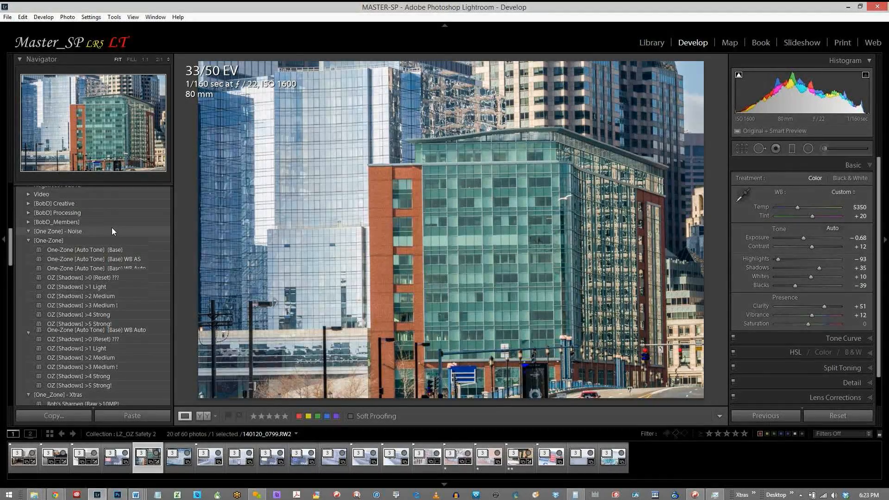
pyautogui.scroll(-10, 112, 227)
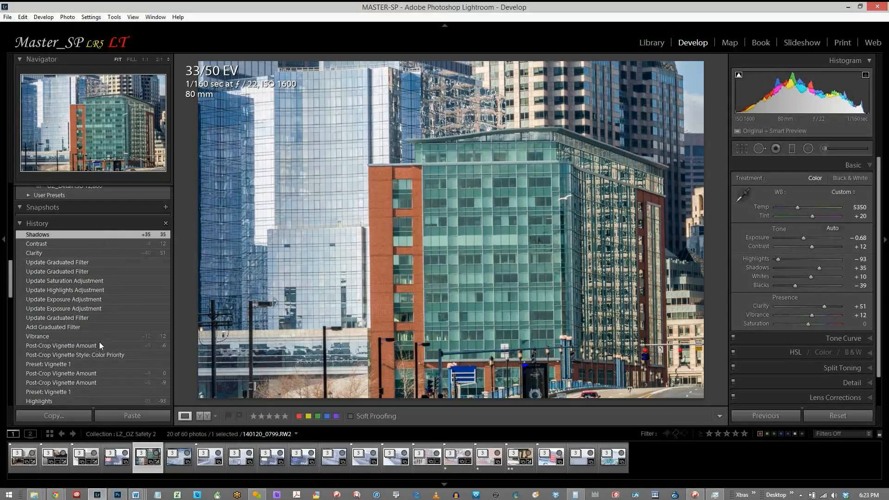
pyautogui.scroll(-3, 79, 373)
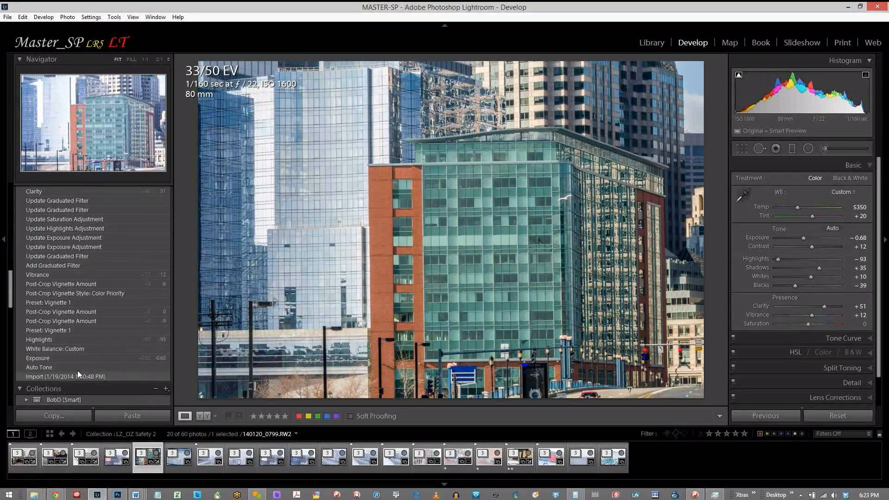
pyautogui.click(43, 375)
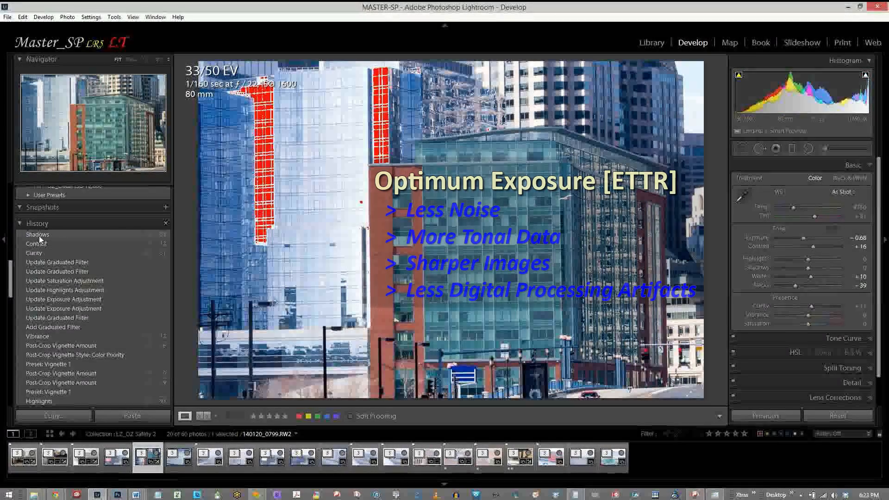
pyautogui.click(39, 235)
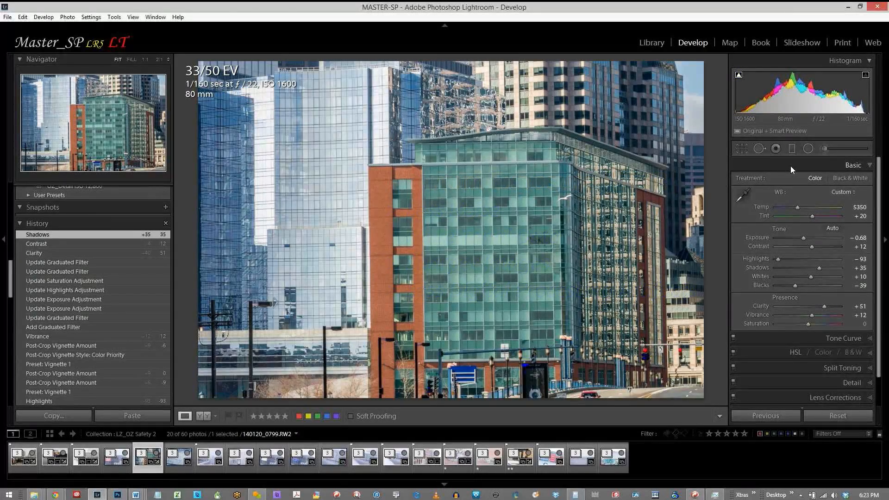
# Step: Correct the office building photo's perspective by applying the Auto Upright mode in its lens corrections
pyautogui.click(790, 166)
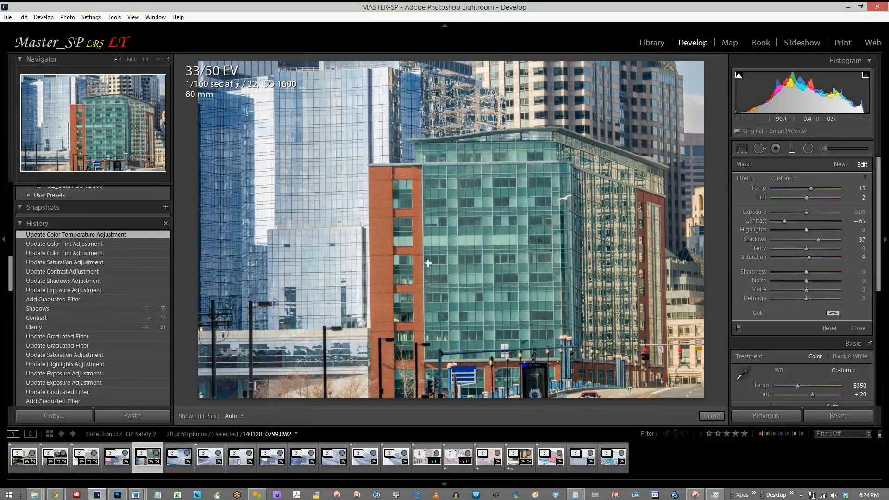
pyautogui.click(795, 224)
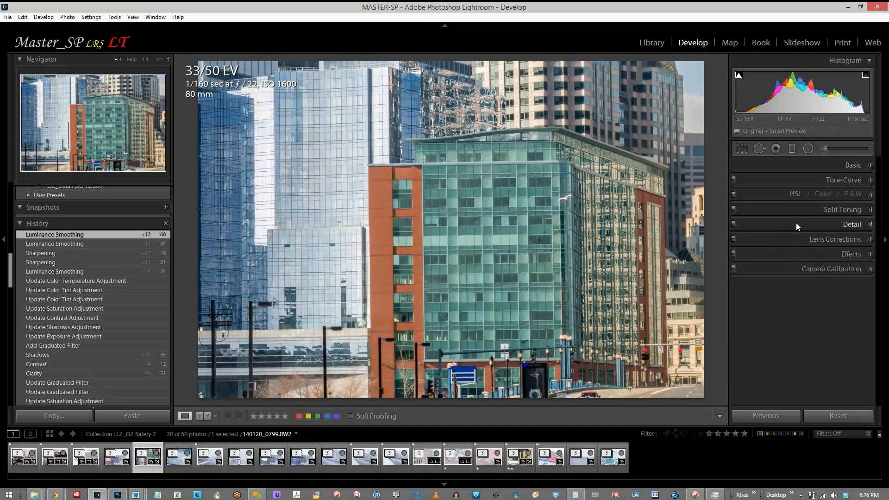
pyautogui.click(826, 238)
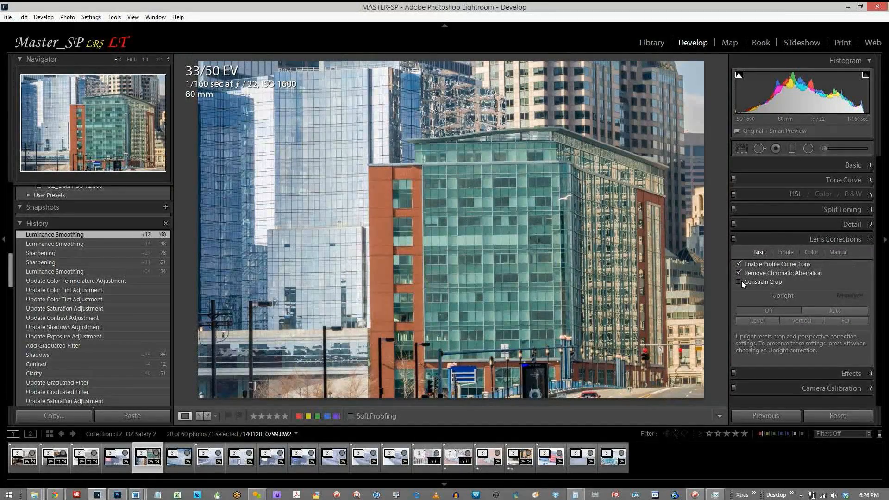
pyautogui.click(817, 309)
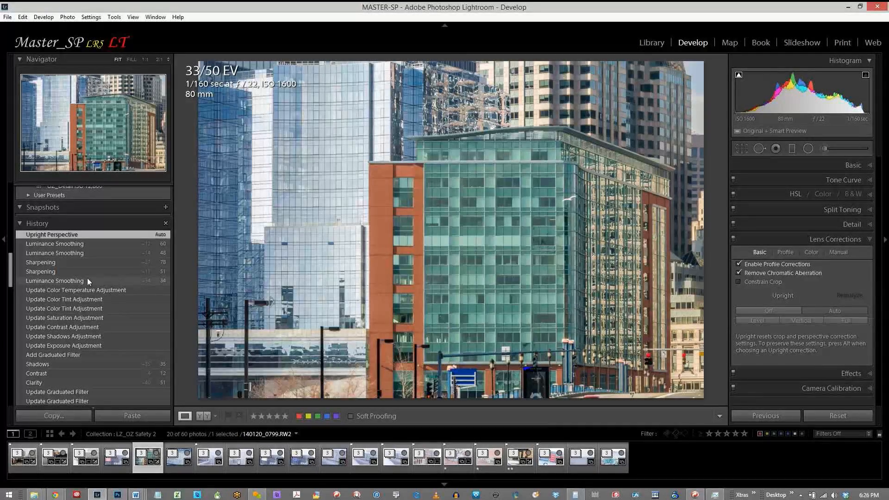
# Step: Compare the office building photo's original import state with its latest Upright Perspective edit, ending on the Upright state
pyautogui.scroll(-10, 87, 281)
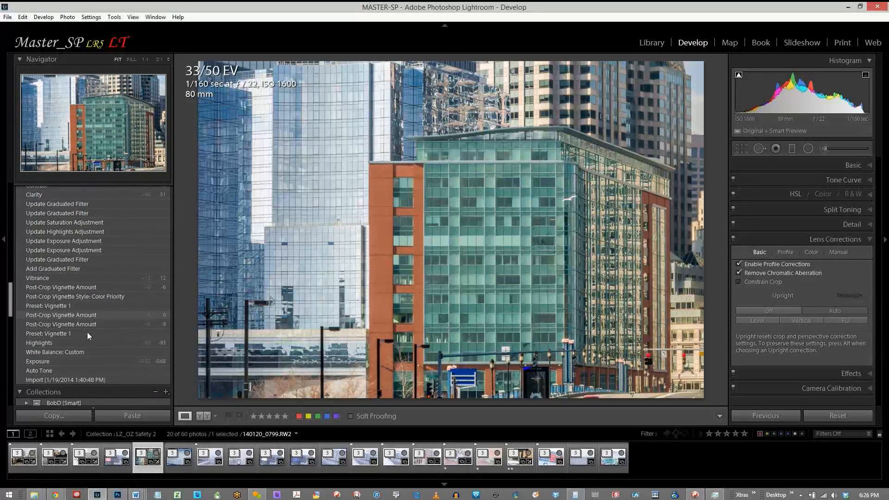
pyautogui.click(65, 379)
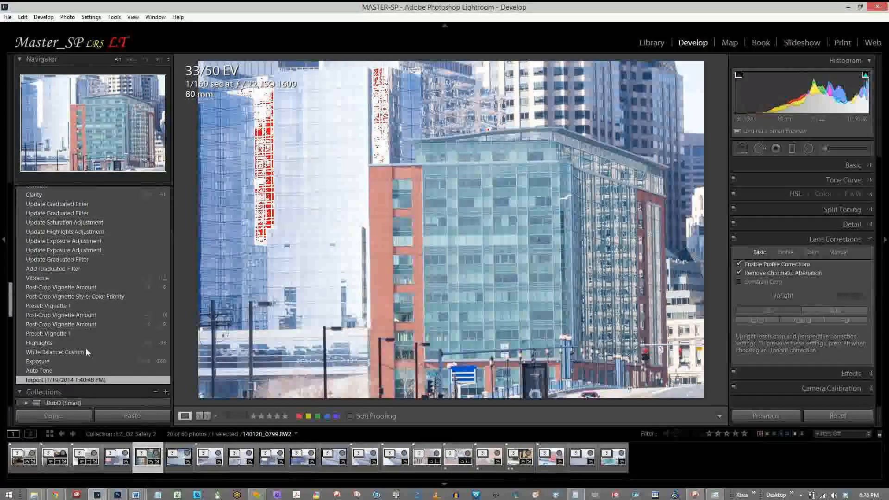
pyautogui.scroll(10, 93, 325)
pyautogui.click(93, 296)
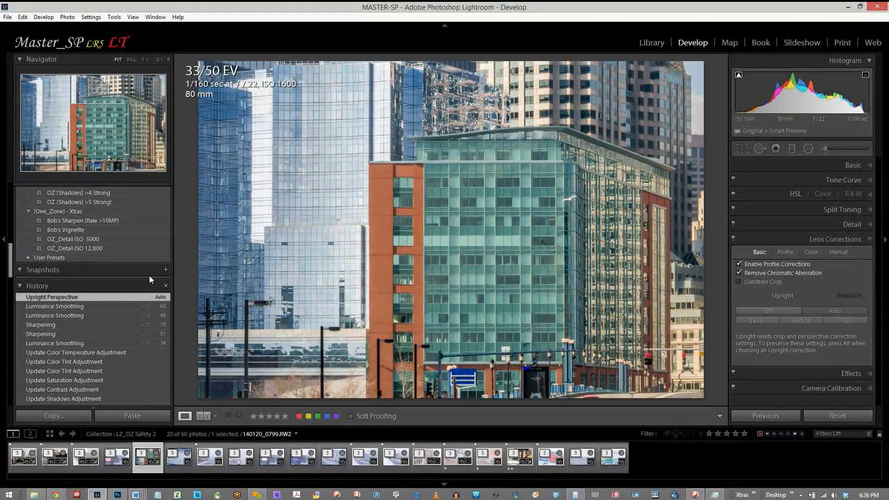
# Step: In the library grid, auto-stack the collection's photos by capture time with 0:00:01 between stacks, and collapse all stacks
pyautogui.press('g')
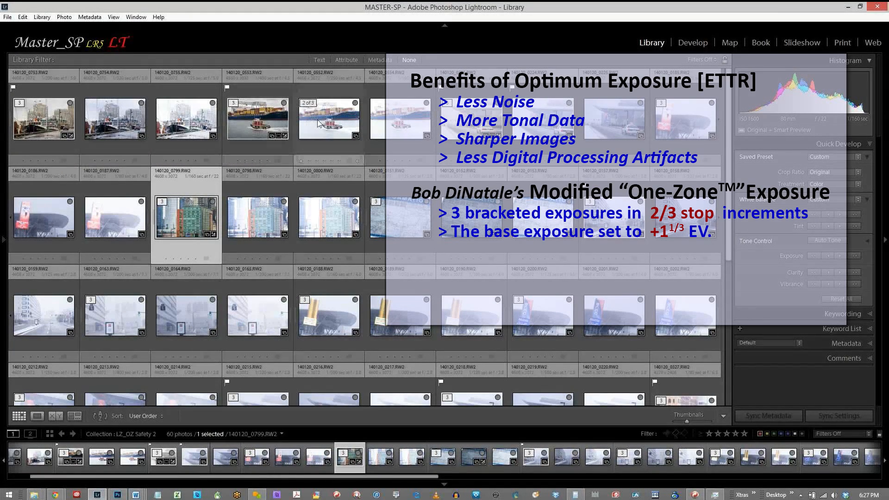
pyautogui.rightClick(111, 124)
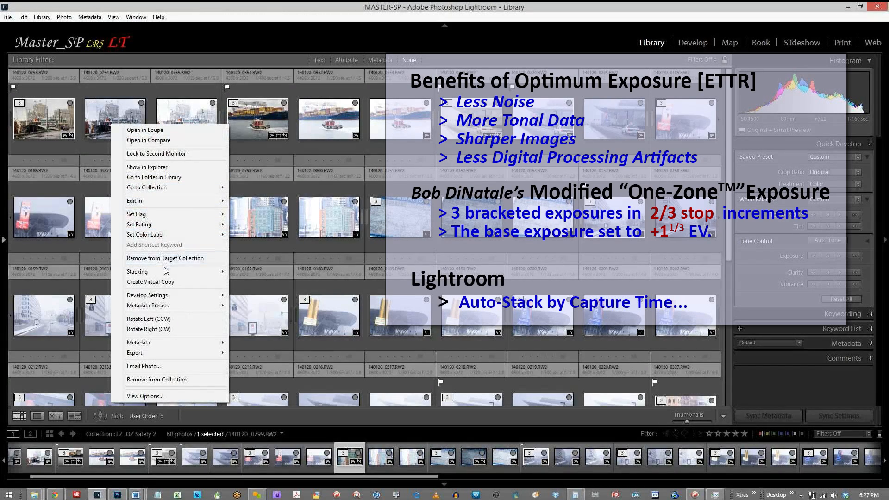
pyautogui.moveTo(177, 274)
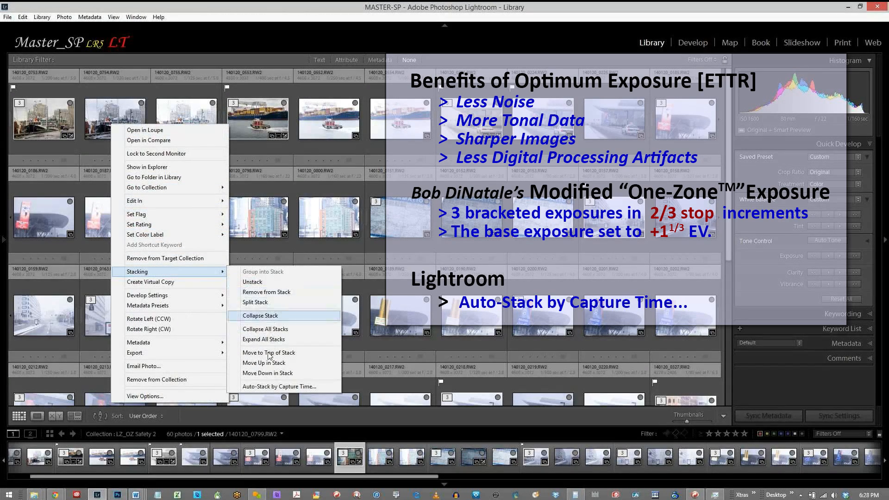
pyautogui.click(268, 388)
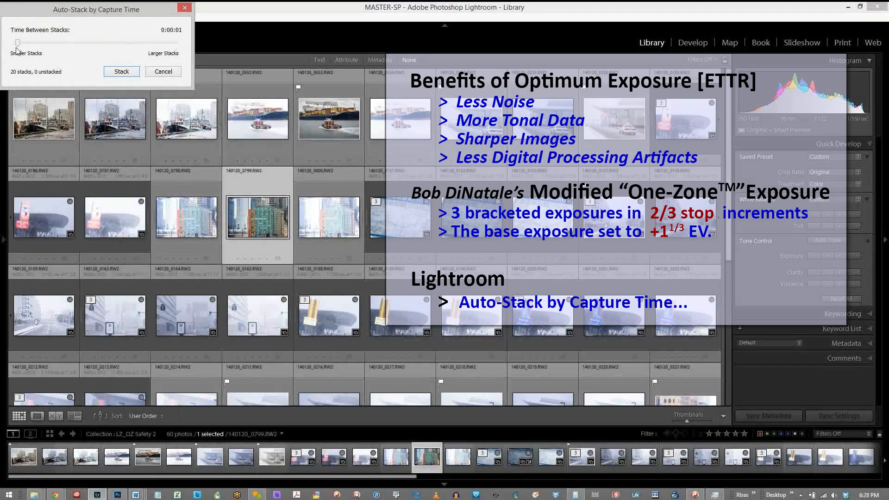
pyautogui.click(122, 73)
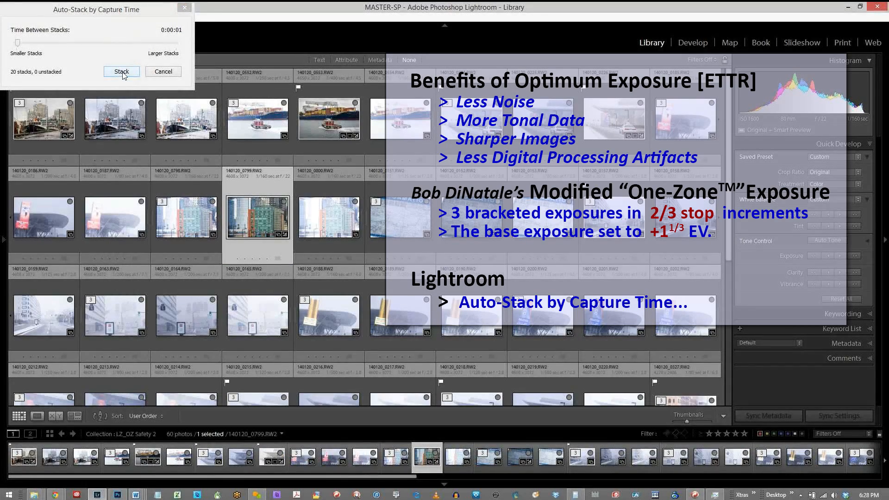
pyautogui.rightClick(125, 124)
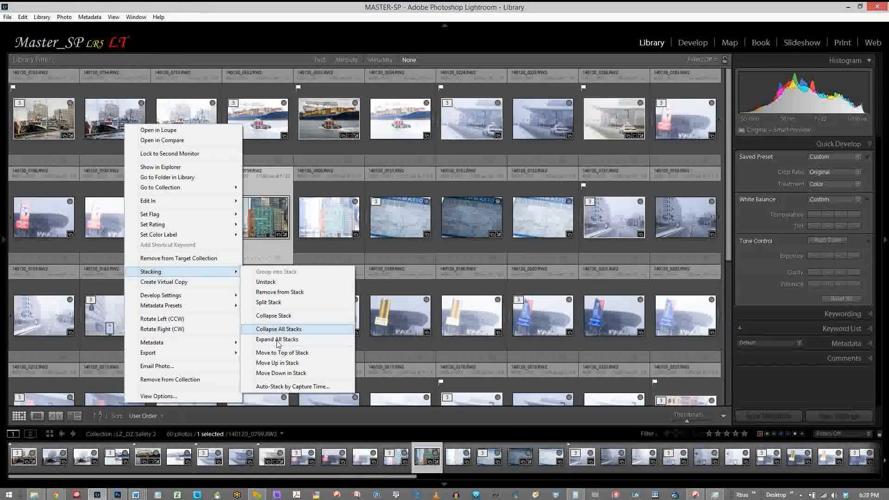
pyautogui.click(278, 330)
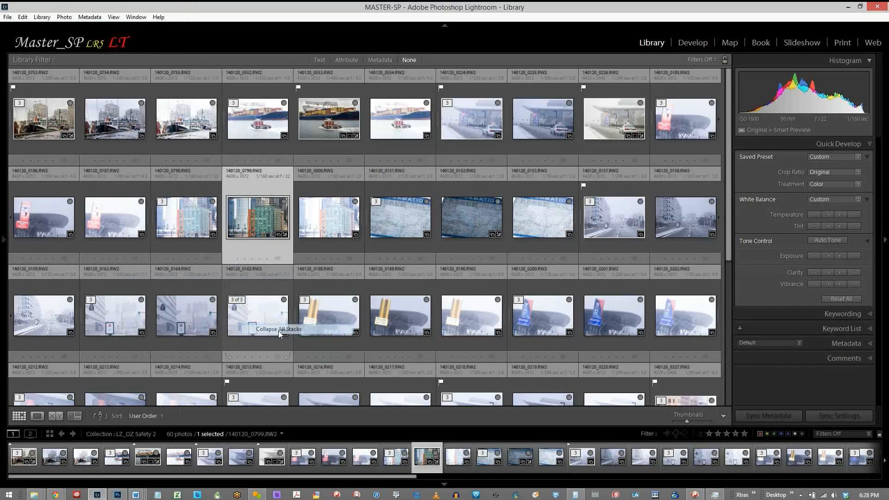